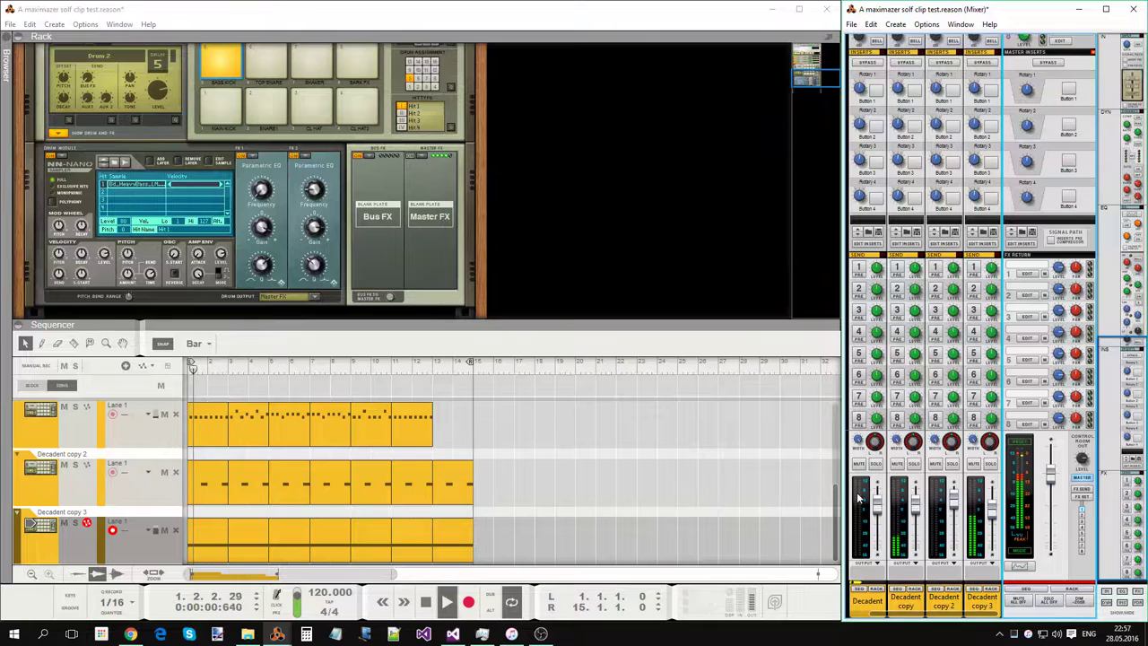
# Step: Set the loop to the first two-bar clip of the melodic track, bars 1 to 3, and start playback
pyautogui.click(334, 435)
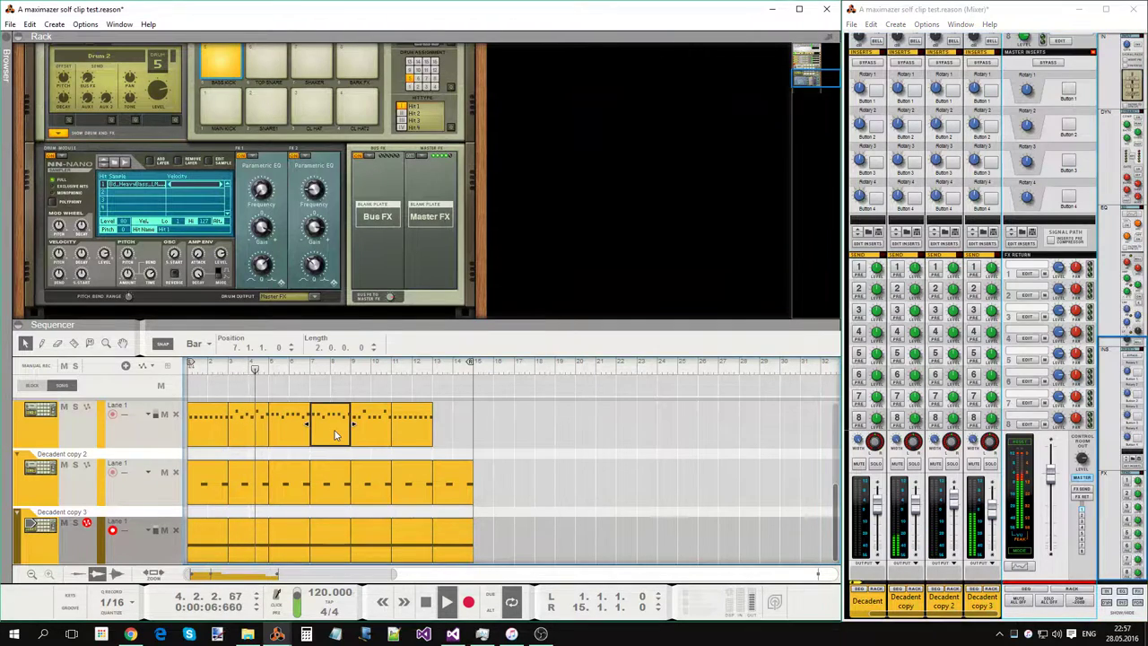
pyautogui.click(203, 439)
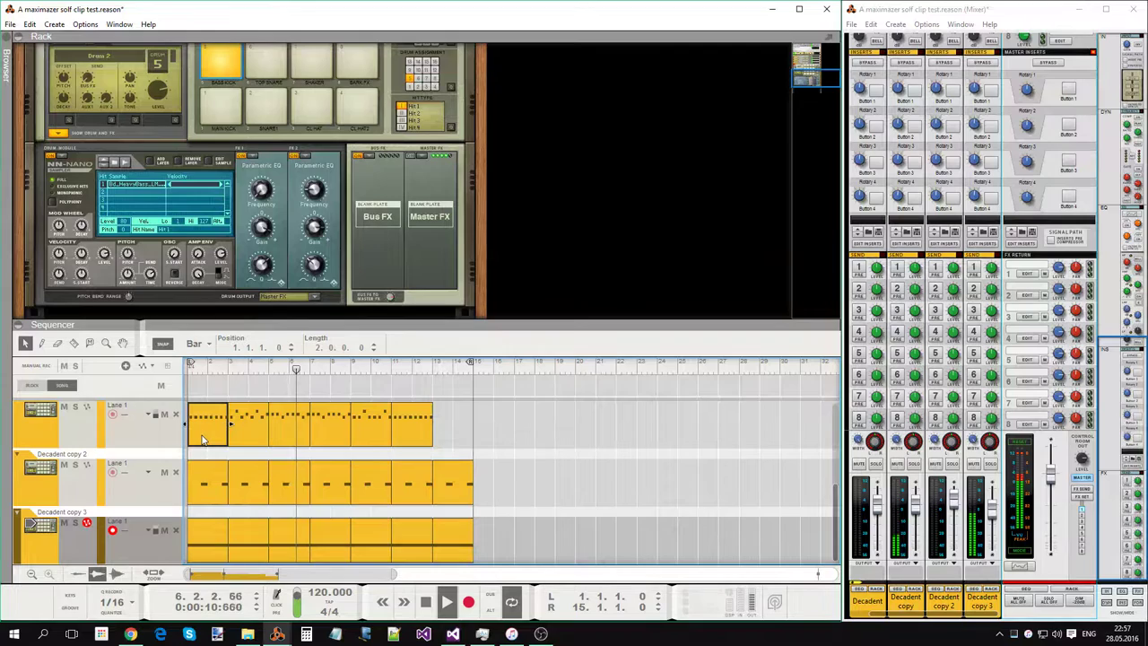
pyautogui.press('p')
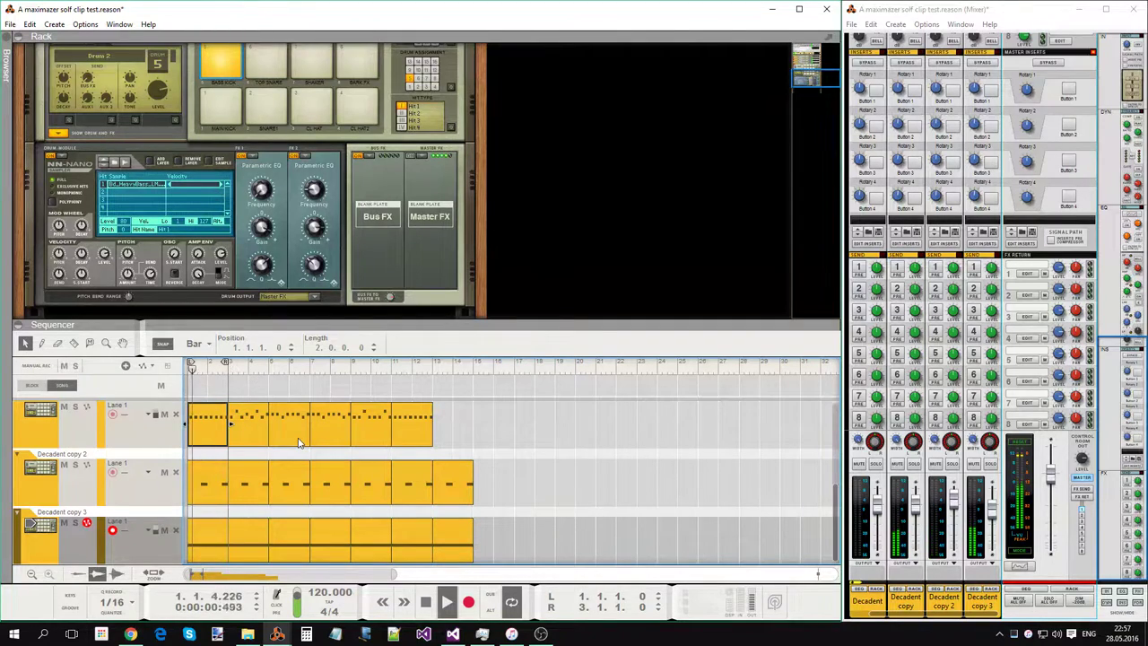
# Step: Set the playback loop to run from bar 1 to bar 13, where the melodic track's clips end
pyautogui.click(460, 483)
pyautogui.hotkey('ctrl', 'l')
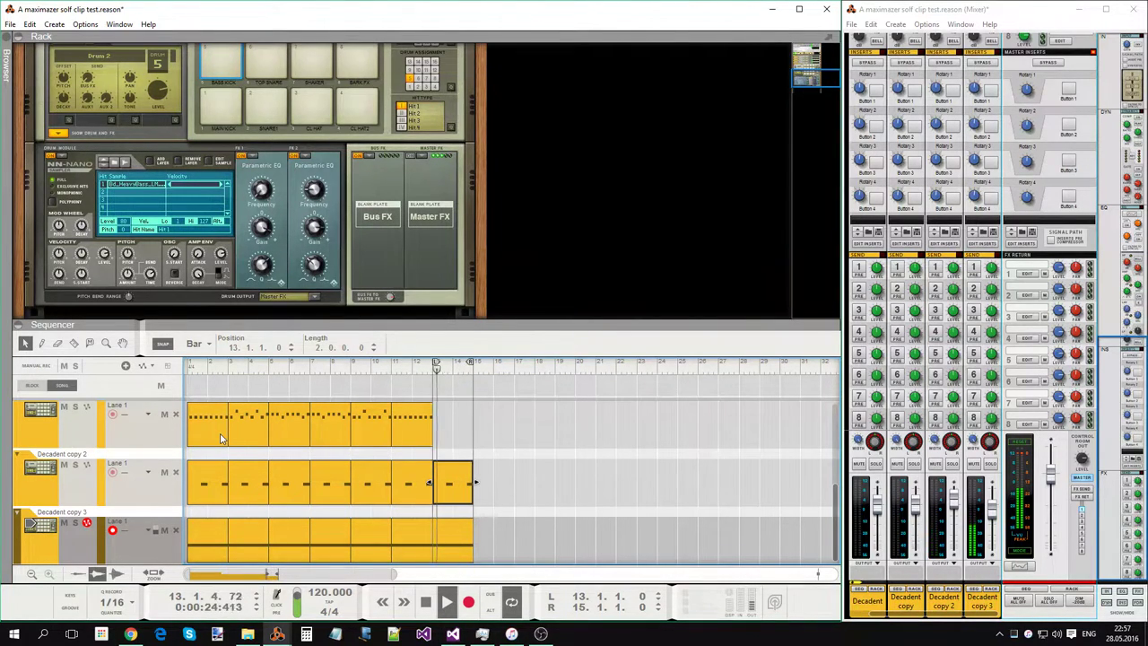
pyautogui.moveTo(436, 363); pyautogui.dragTo(188, 381)
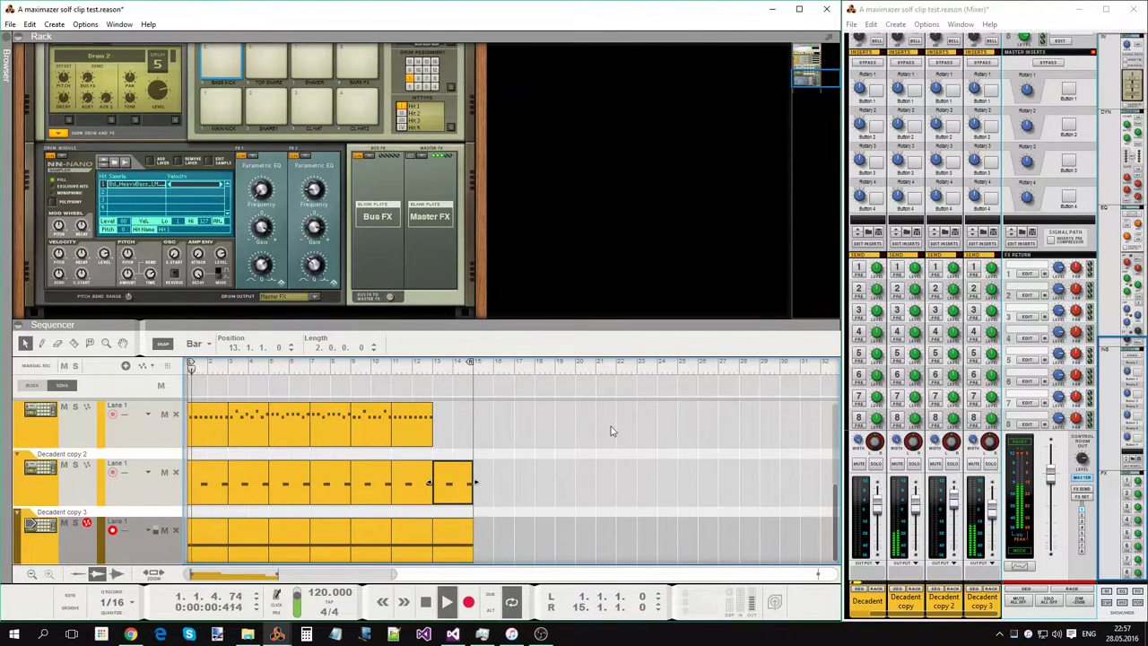
pyautogui.moveTo(471, 362); pyautogui.dragTo(430, 363)
pyautogui.click(519, 431)
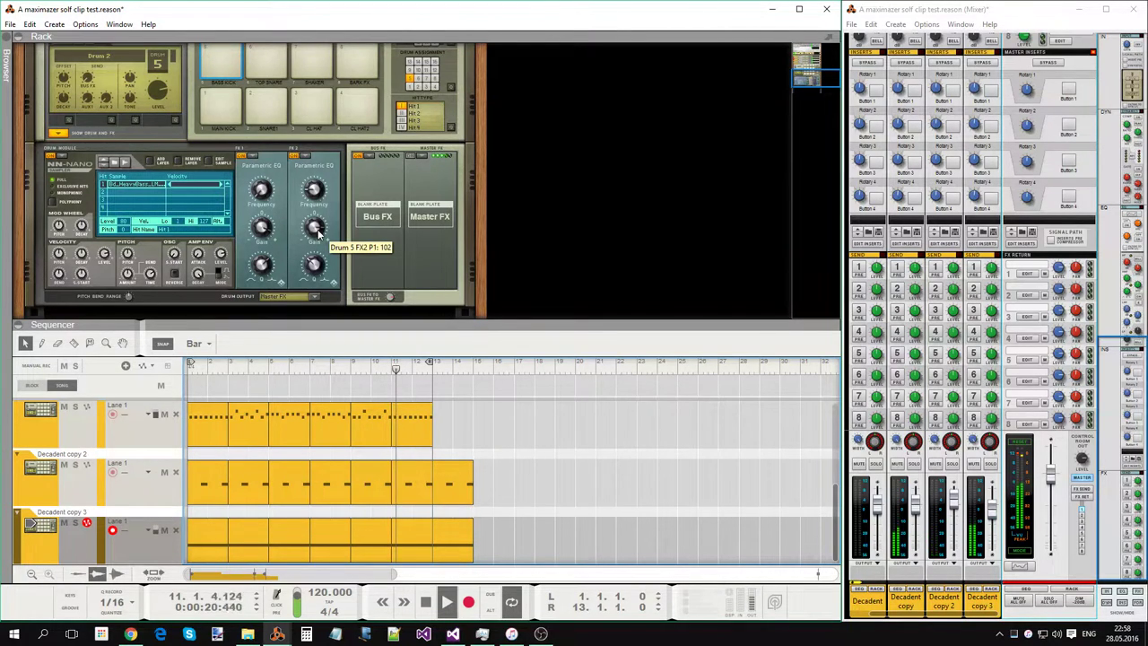
# Step: Sweep the bass kick's second Parametric EQ frequency up to 69 and back down, and readjust the first Parametric EQ's third knob
pyautogui.moveTo(316, 194); pyautogui.dragTo(316, 193)
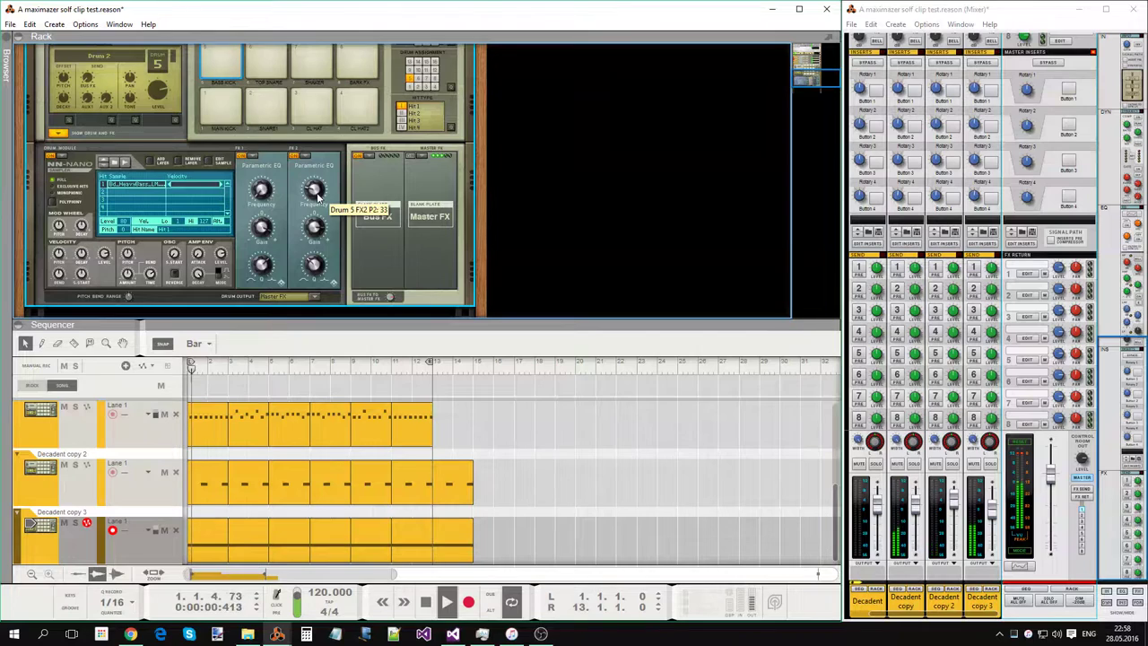
pyautogui.moveTo(315, 192); pyautogui.dragTo(316, 191)
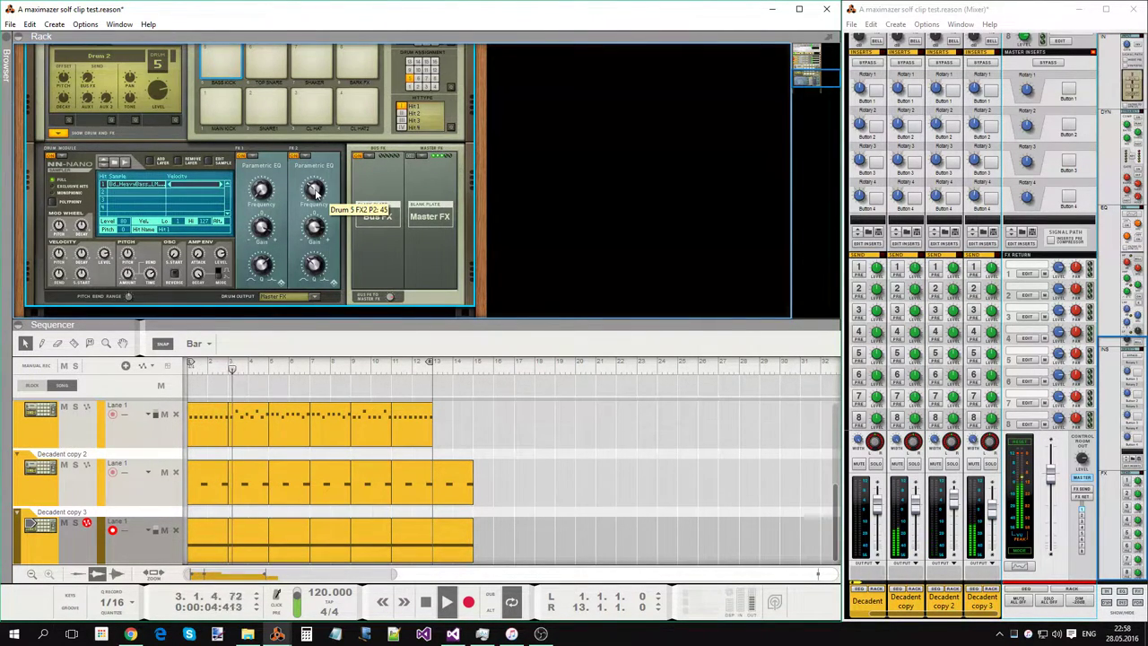
pyautogui.moveTo(315, 190); pyautogui.dragTo(316, 189)
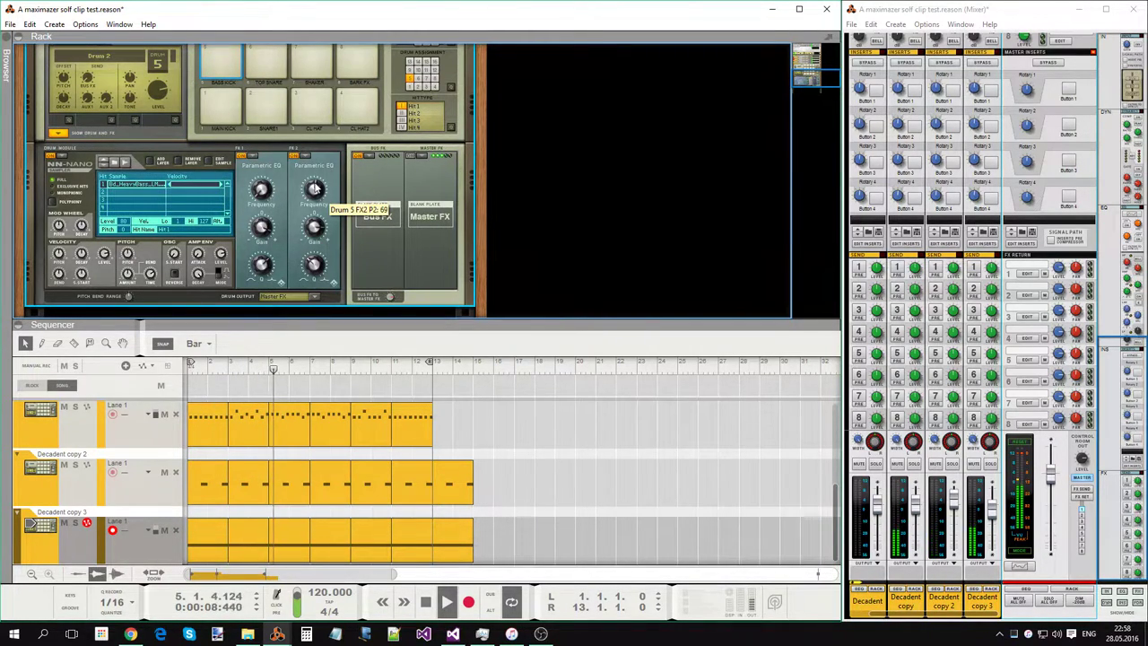
pyautogui.moveTo(314, 186); pyautogui.dragTo(312, 197)
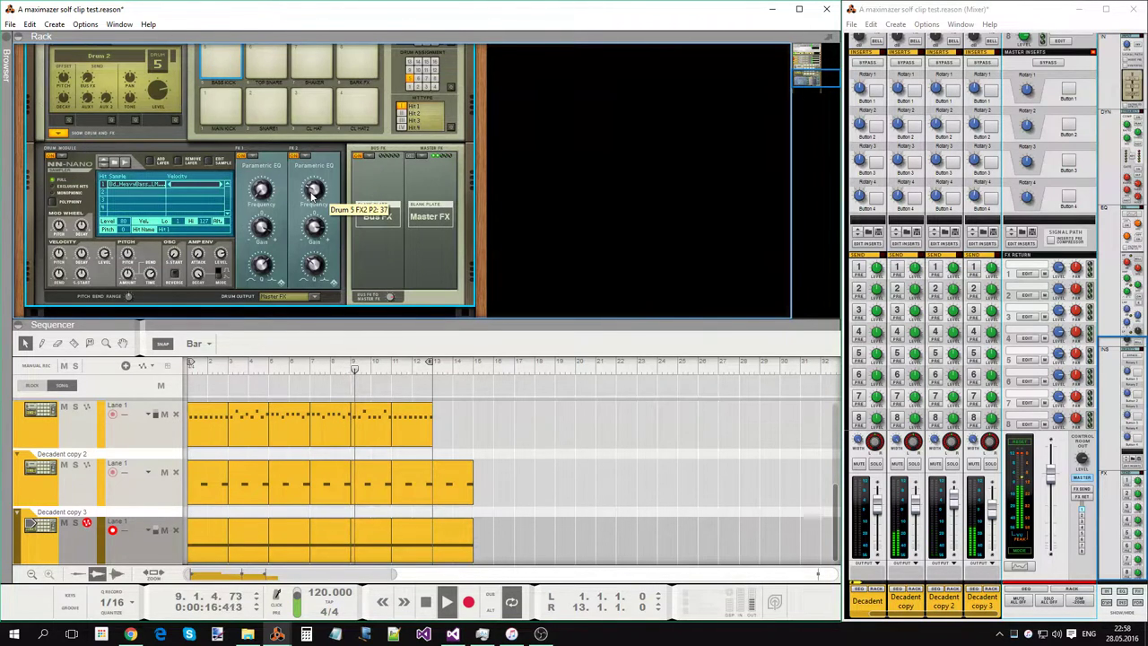
pyautogui.moveTo(312, 193); pyautogui.dragTo(313, 198)
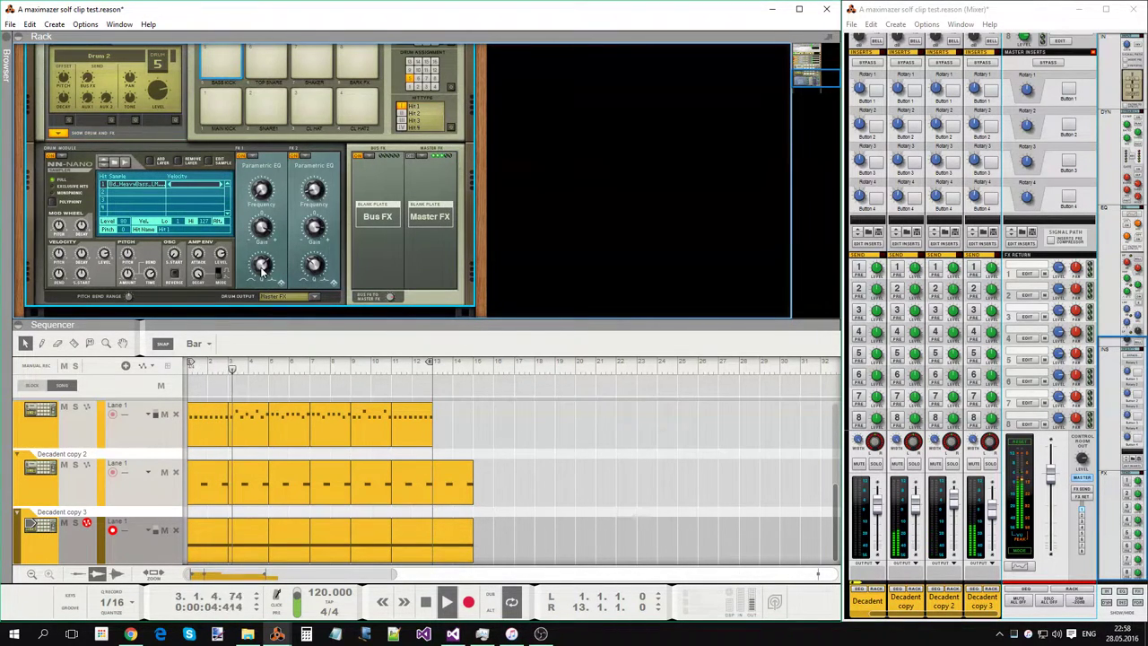
pyautogui.moveTo(266, 274)
pyautogui.mouseDown()
pyautogui.moveTo(281, 283)
pyautogui.moveTo(265, 259)
pyautogui.mouseUp()
# Step: Lower the Decadent copy 2 channel fader in the mixer to -∞ dB
pyautogui.scroll(10, 933, 330)
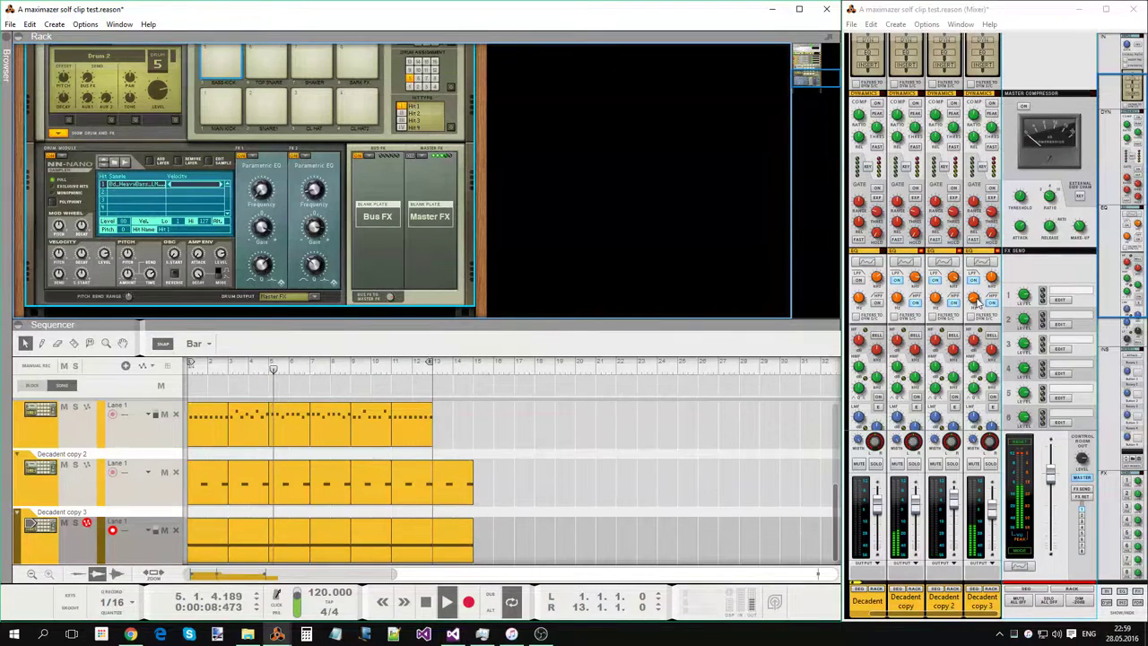
pyautogui.click(953, 508)
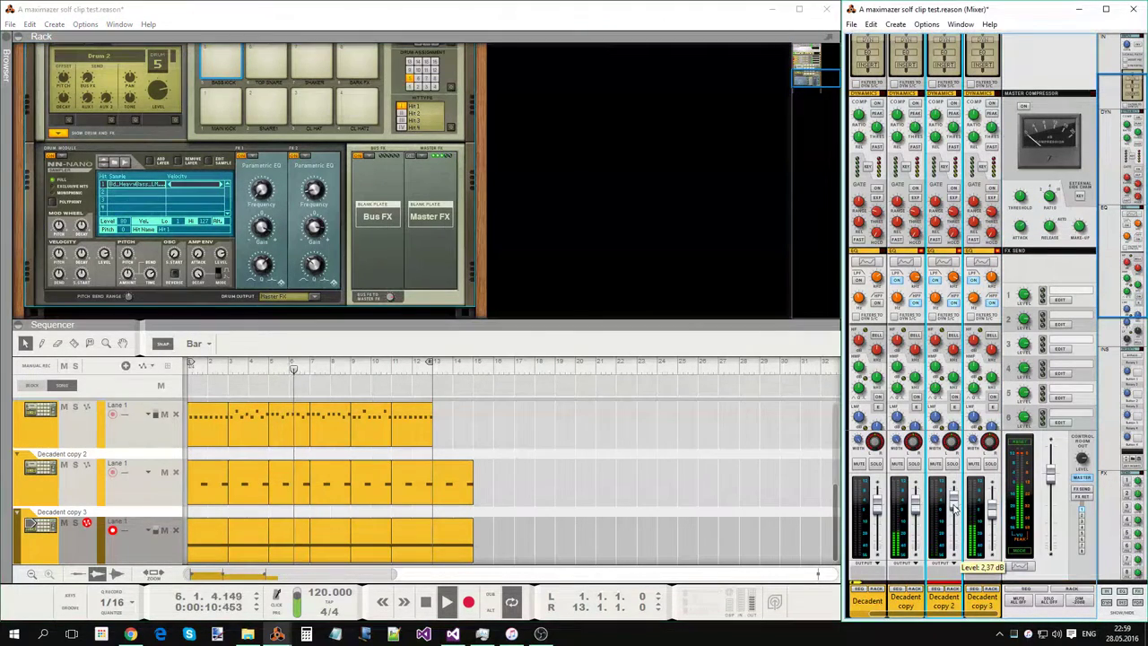
pyautogui.moveTo(954, 511); pyautogui.dragTo(956, 557)
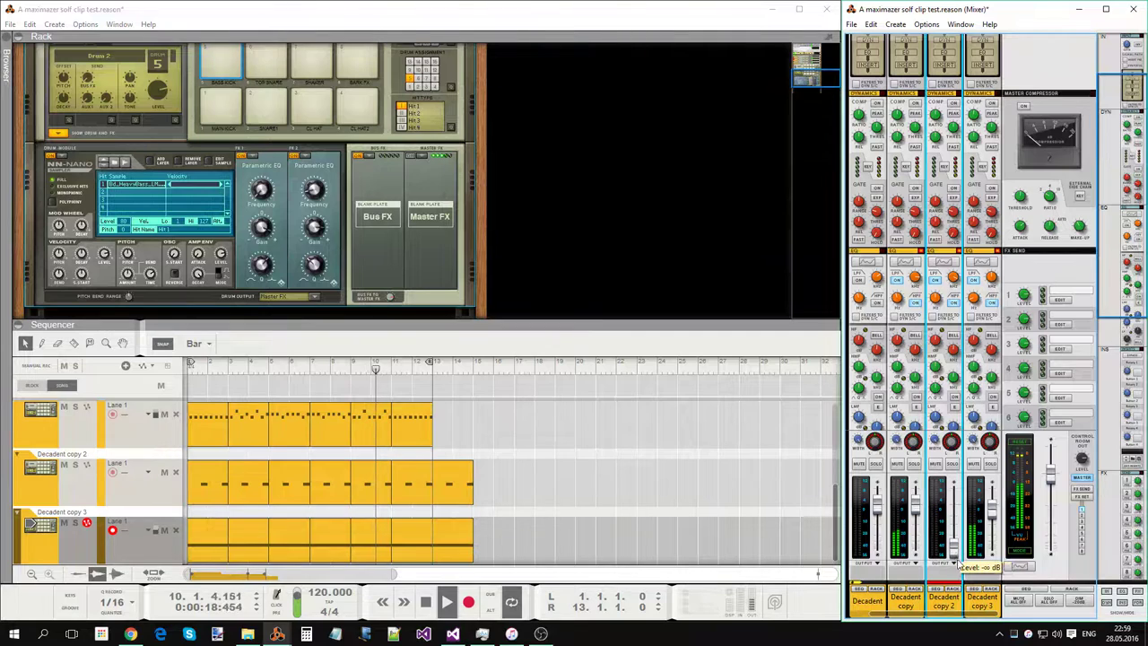
pyautogui.click(518, 451)
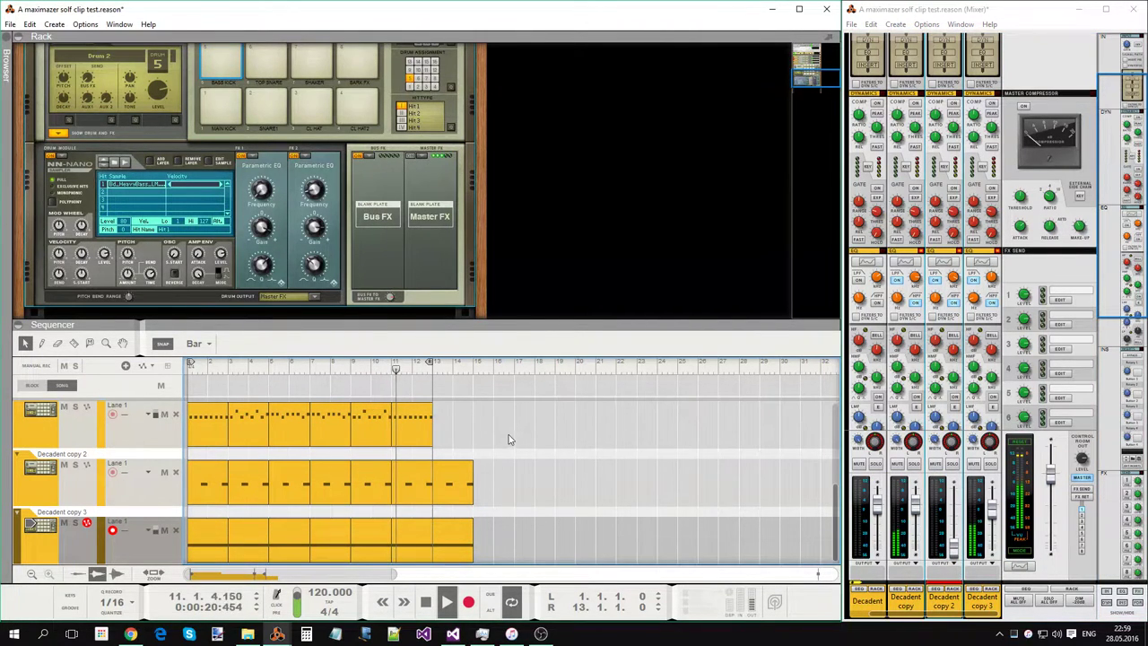
pyautogui.rightClick(44, 486)
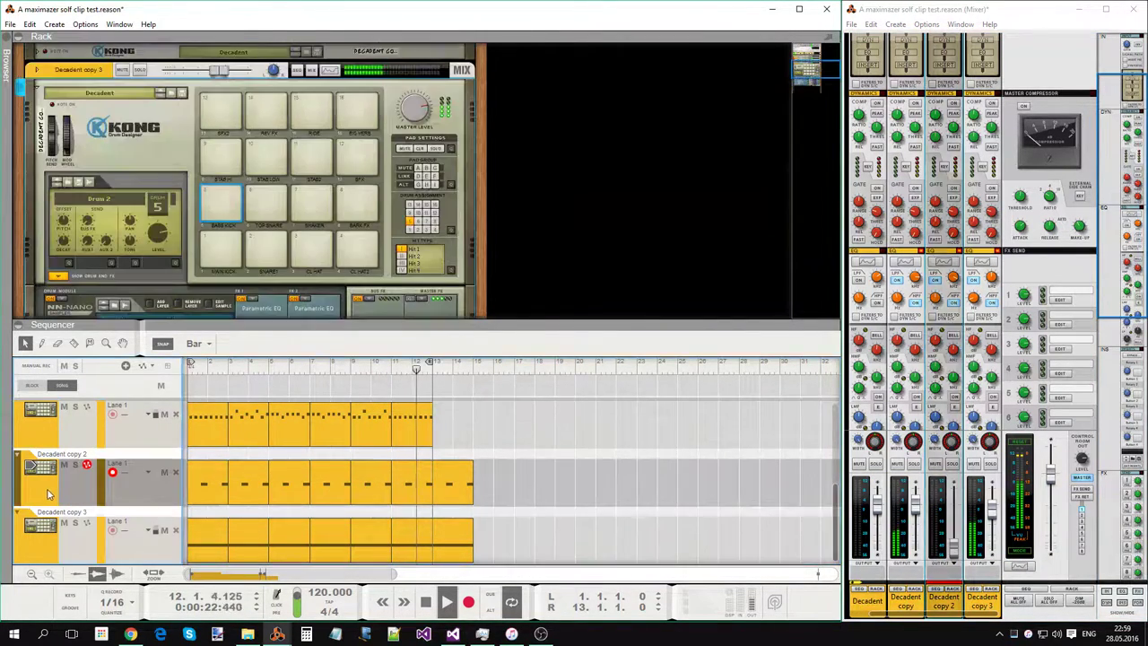
pyautogui.click(107, 178)
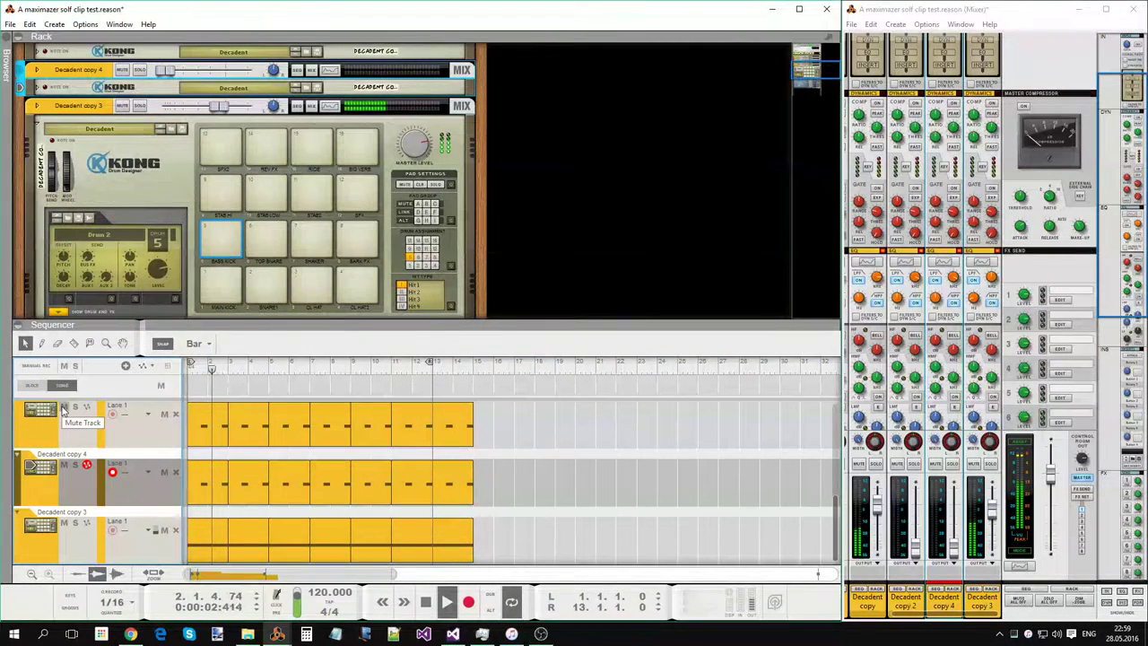
pyautogui.hotkey('ctrl', 'z')
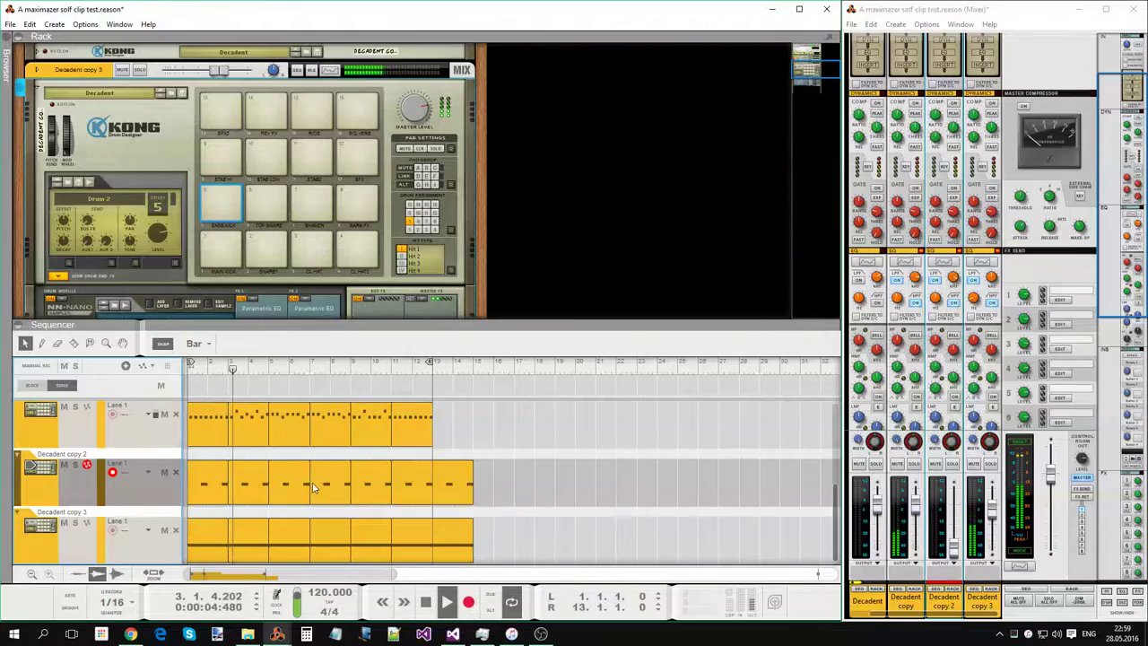
# Step: Duplicate the Decadent copy 3 track together with its device
pyautogui.rightClick(55, 550)
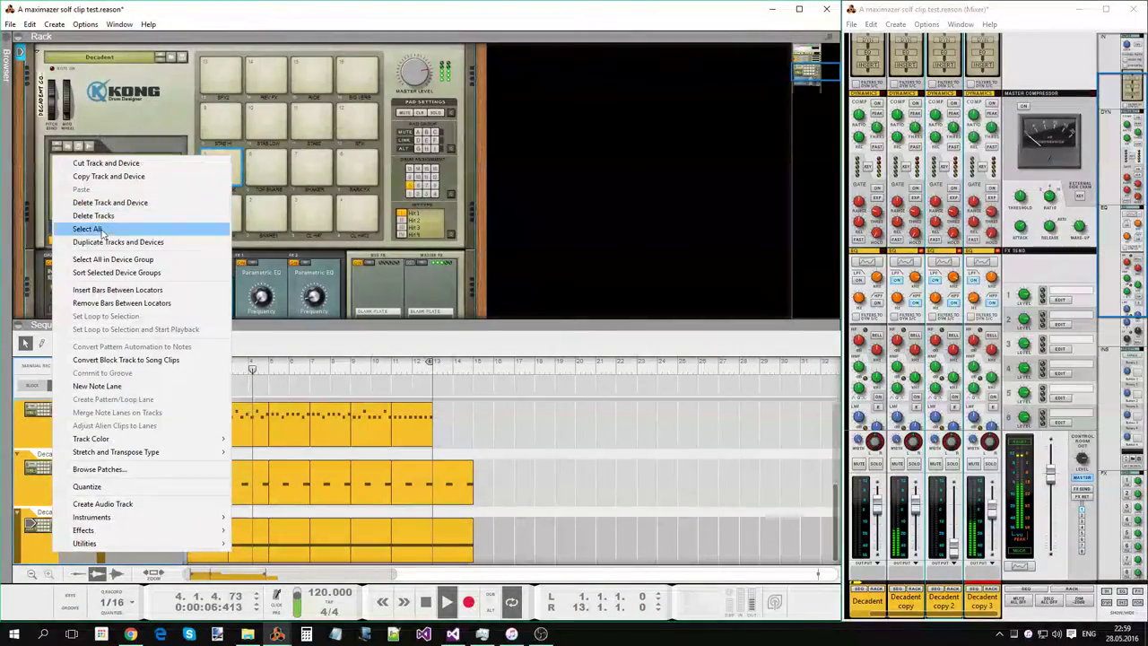
pyautogui.click(97, 244)
pyautogui.hotkey('ctrl', 'd')
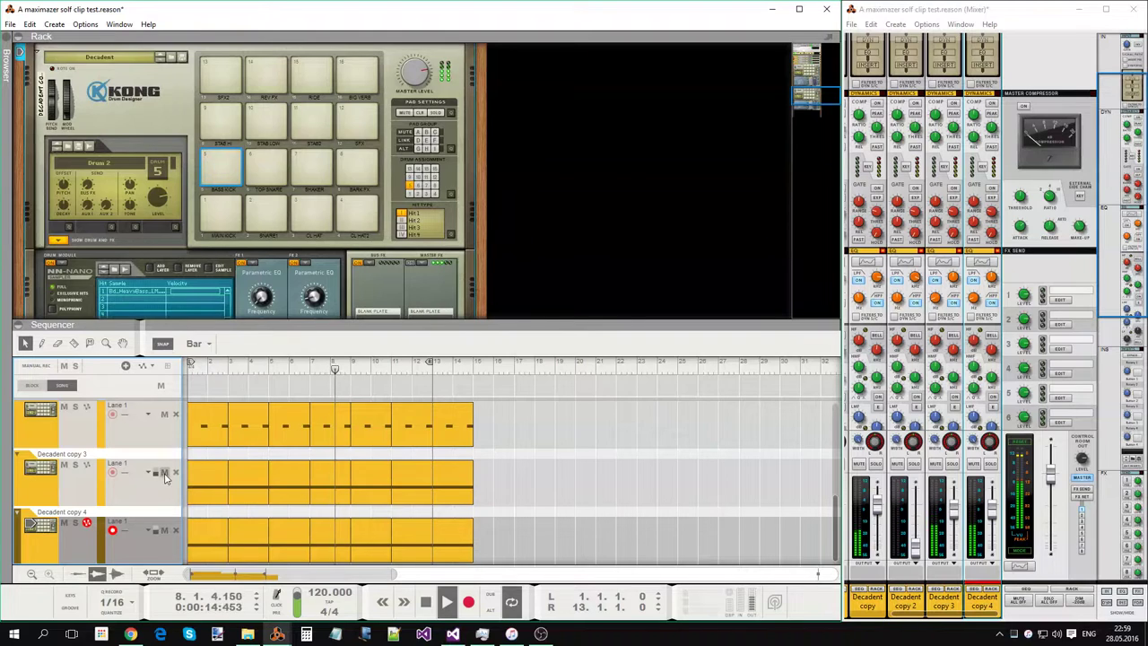
# Step: Open the first clip on the Decadent copy 3 track for editing its bass kick notes
pyautogui.doubleClick(257, 469)
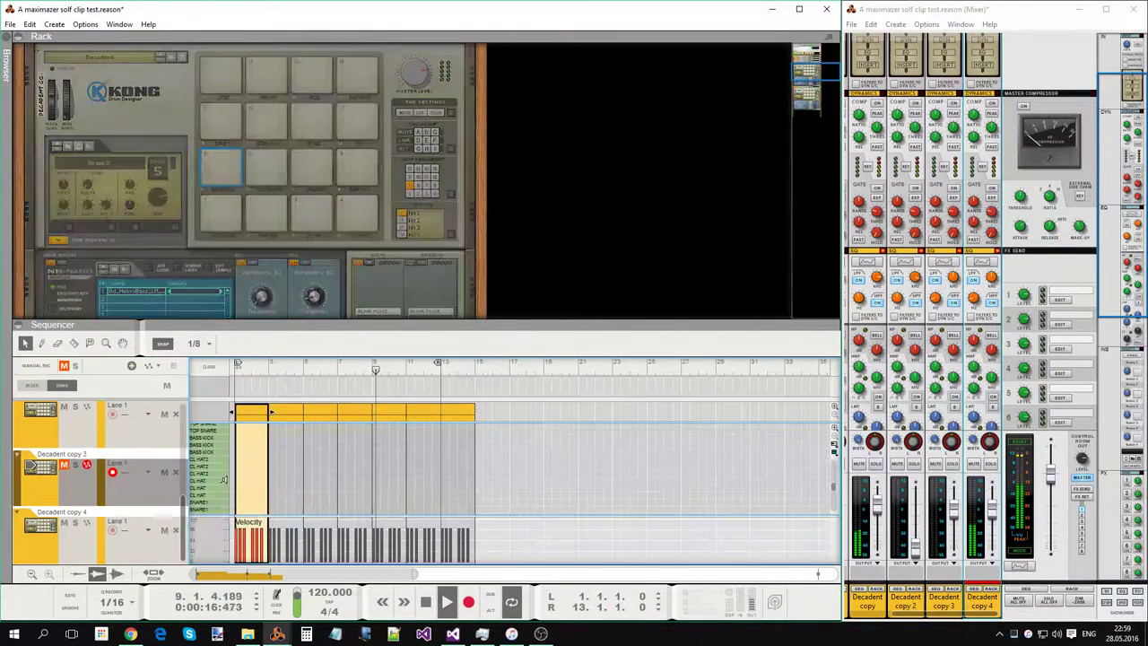
pyautogui.press('Escape')
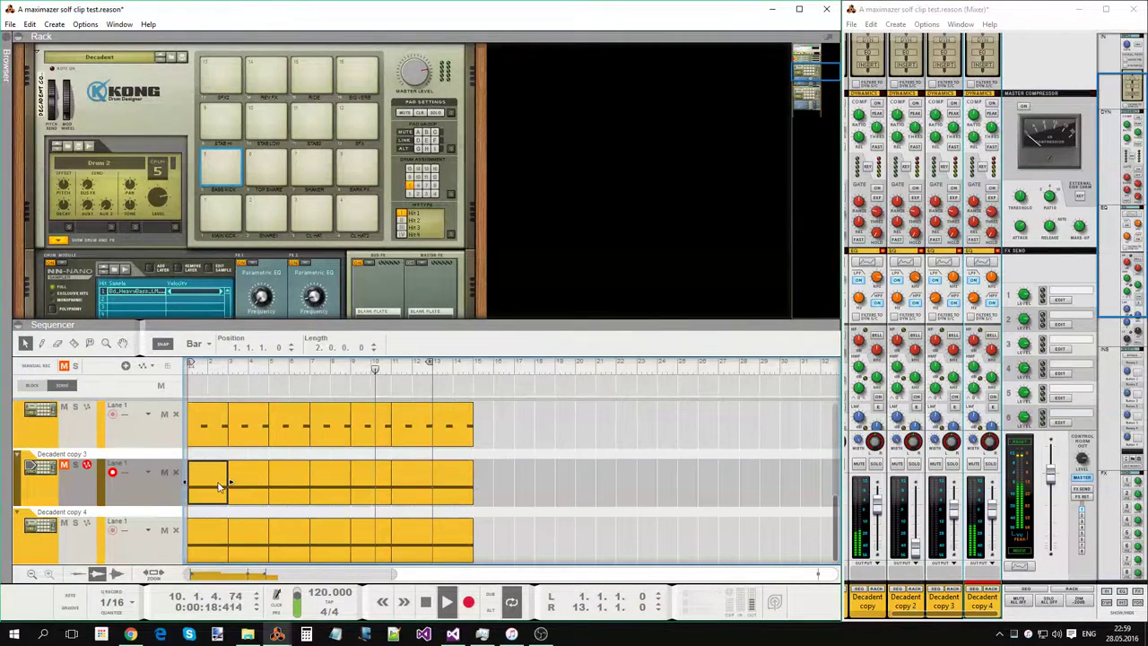
pyautogui.click(157, 576)
pyautogui.click(153, 573)
pyautogui.moveTo(262, 573); pyautogui.dragTo(285, 573)
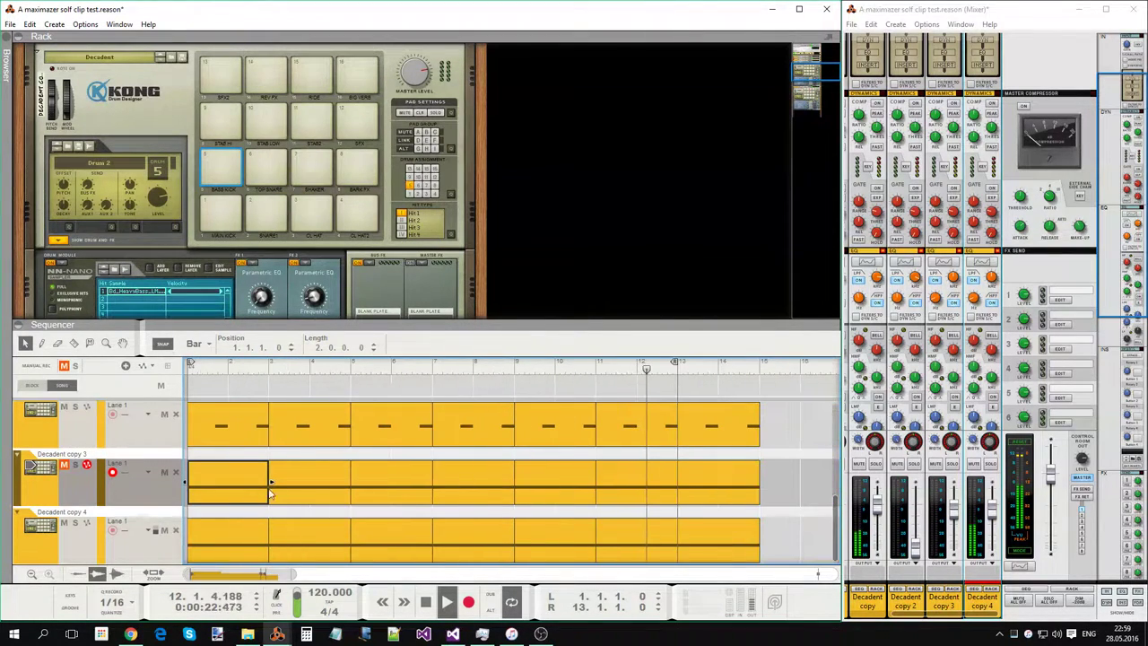
pyautogui.doubleClick(237, 482)
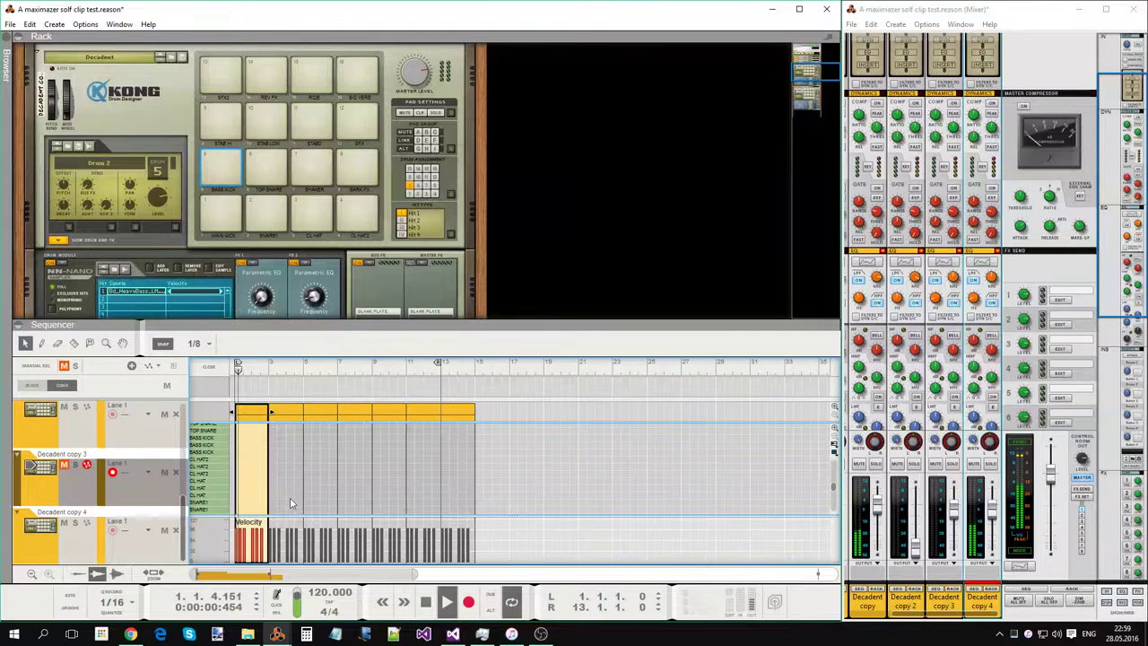
pyautogui.scroll(-5, 263, 478)
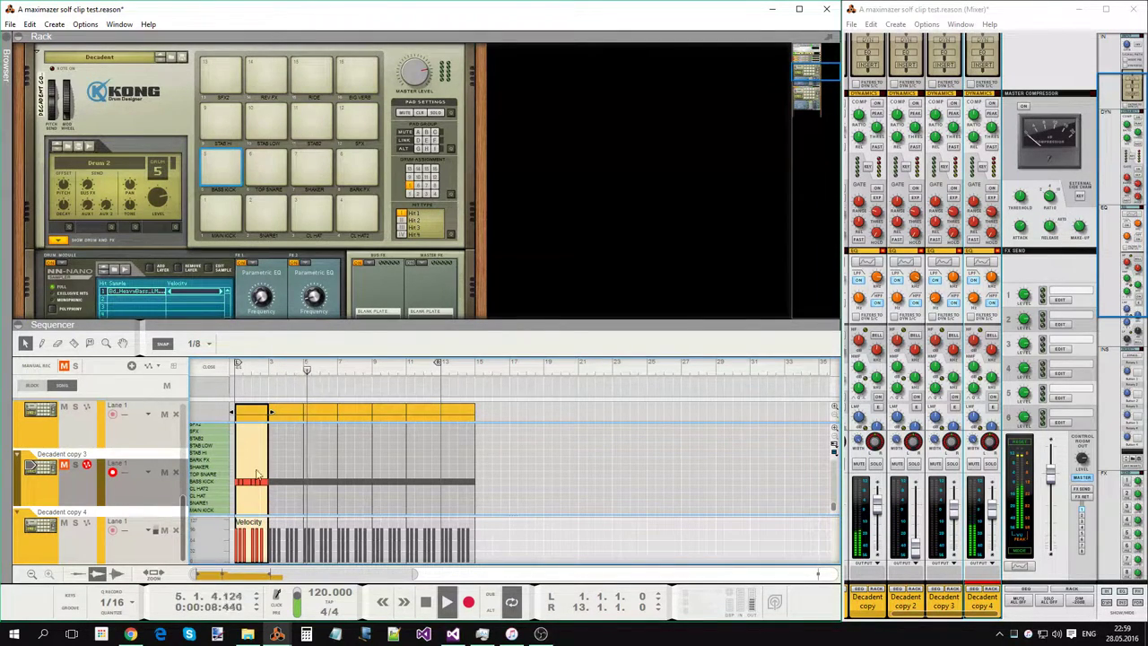
# Step: Set the note snap to 1/64 and delete the third bass kick note in each bar of the first clip
pyautogui.moveTo(411, 574); pyautogui.dragTo(288, 573)
pyautogui.click(241, 482)
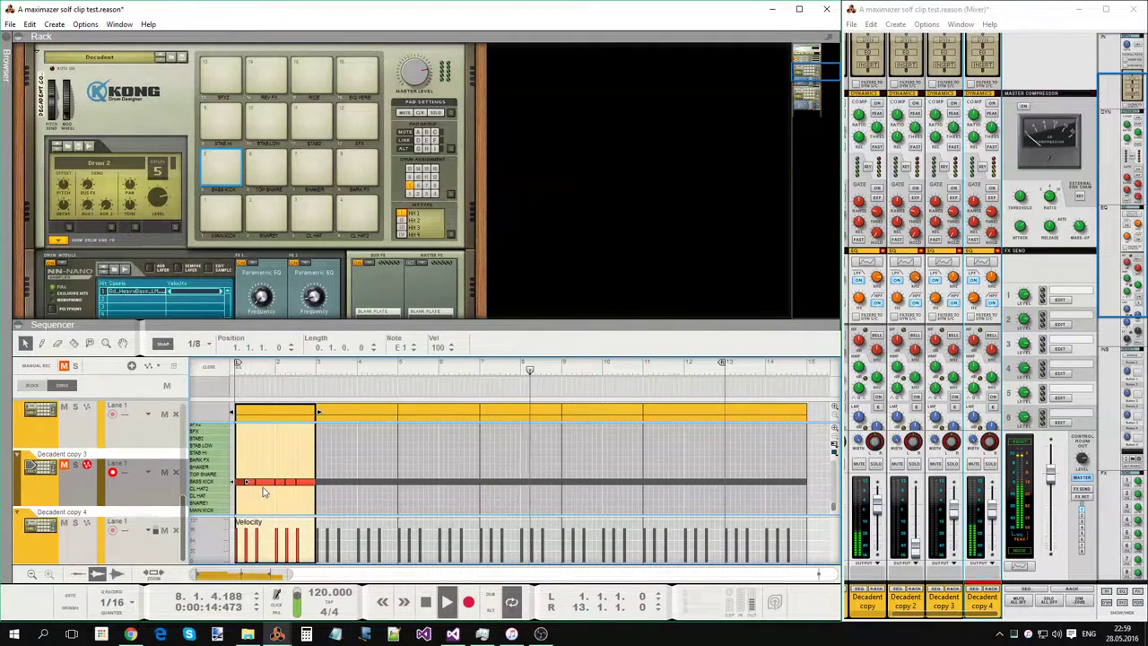
pyautogui.click(266, 483)
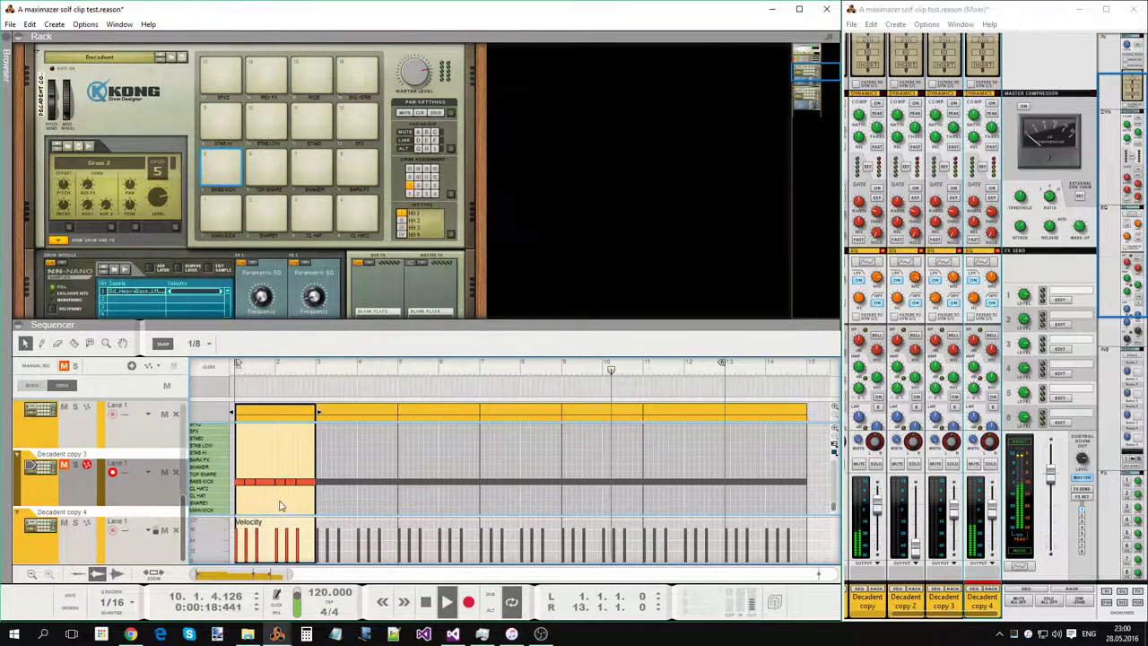
pyautogui.click(197, 344)
pyautogui.click(204, 475)
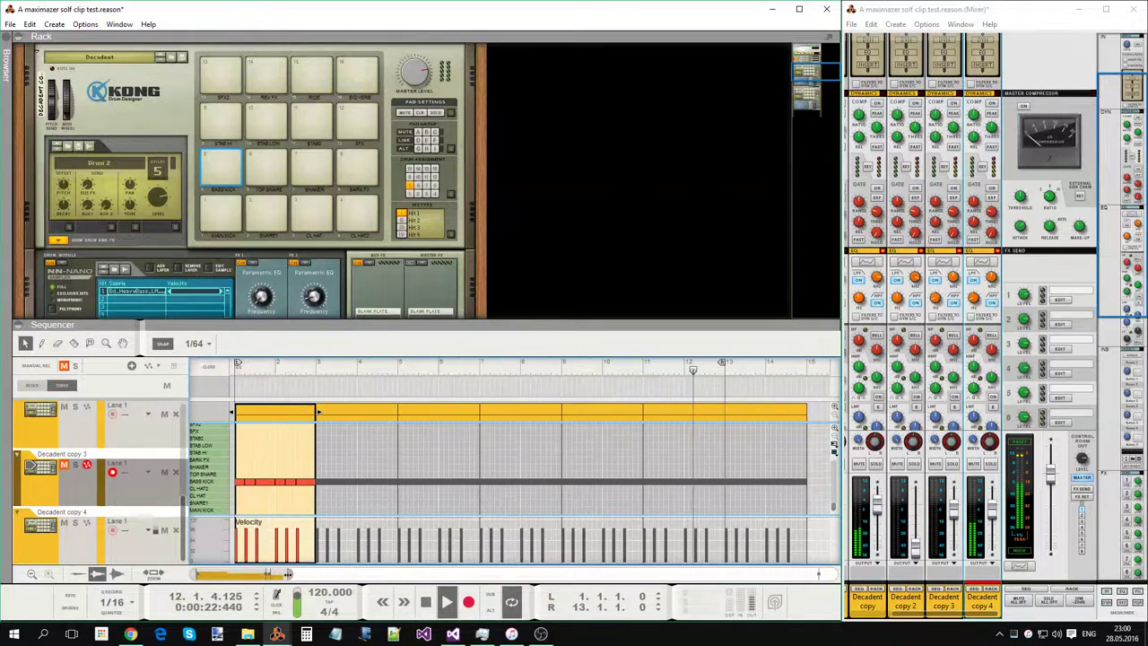
pyautogui.click(273, 480)
pyautogui.moveTo(296, 462); pyautogui.dragTo(308, 501)
pyautogui.press('Delete')
# Step: Select the first bass kick note in the clip and set the note snap to 1/2
pyautogui.click(240, 481)
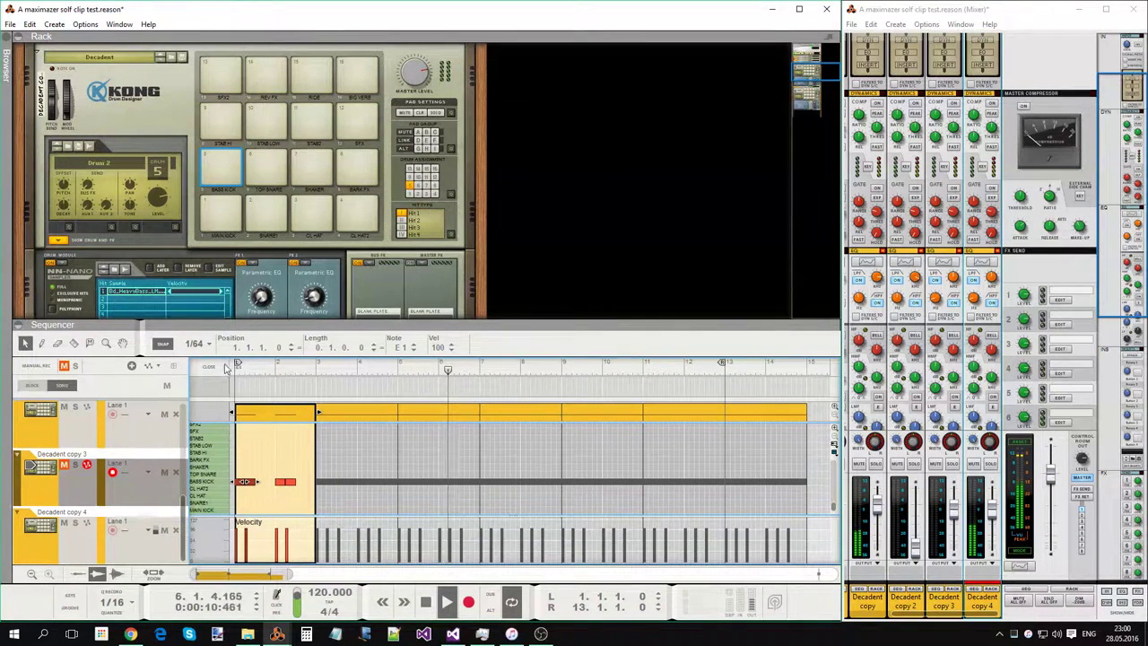
pyautogui.click(194, 343)
pyautogui.click(203, 371)
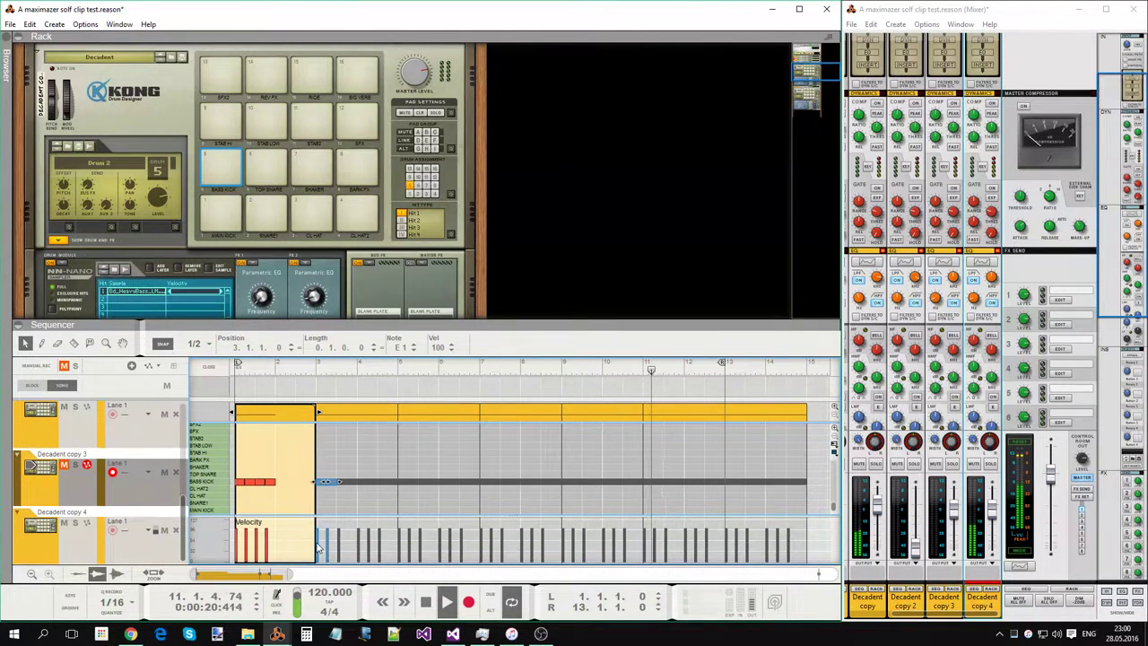
# Step: Delete the two bass kick notes at the start of bar 2 in the first clip
pyautogui.click(316, 549)
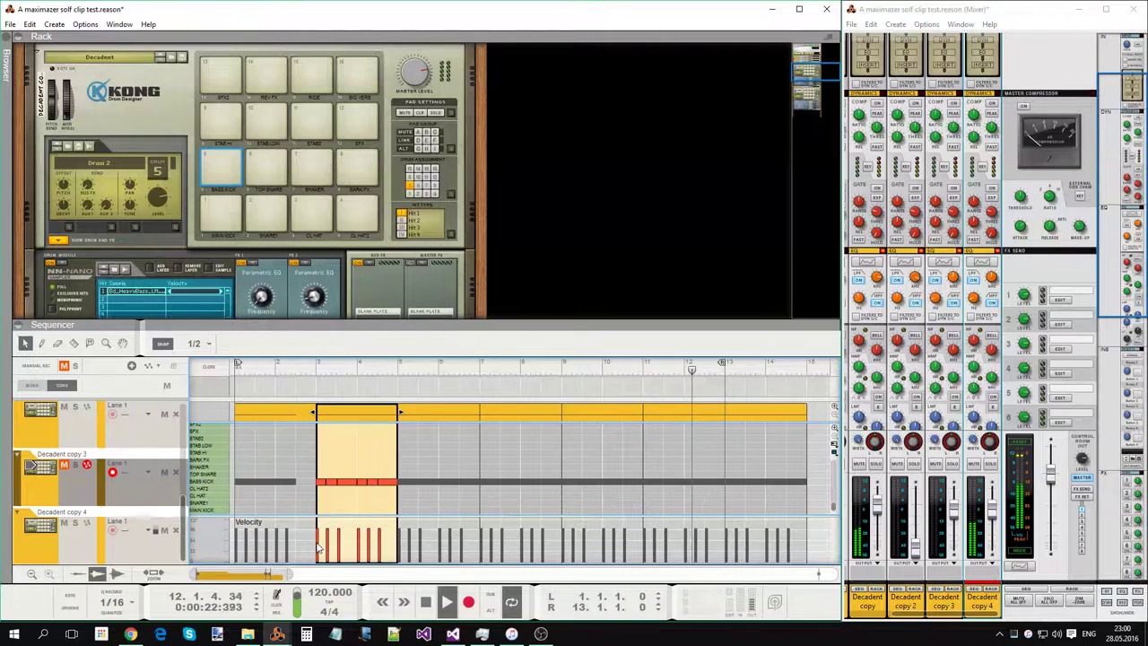
pyautogui.click(284, 466)
pyautogui.moveTo(278, 450); pyautogui.dragTo(300, 494)
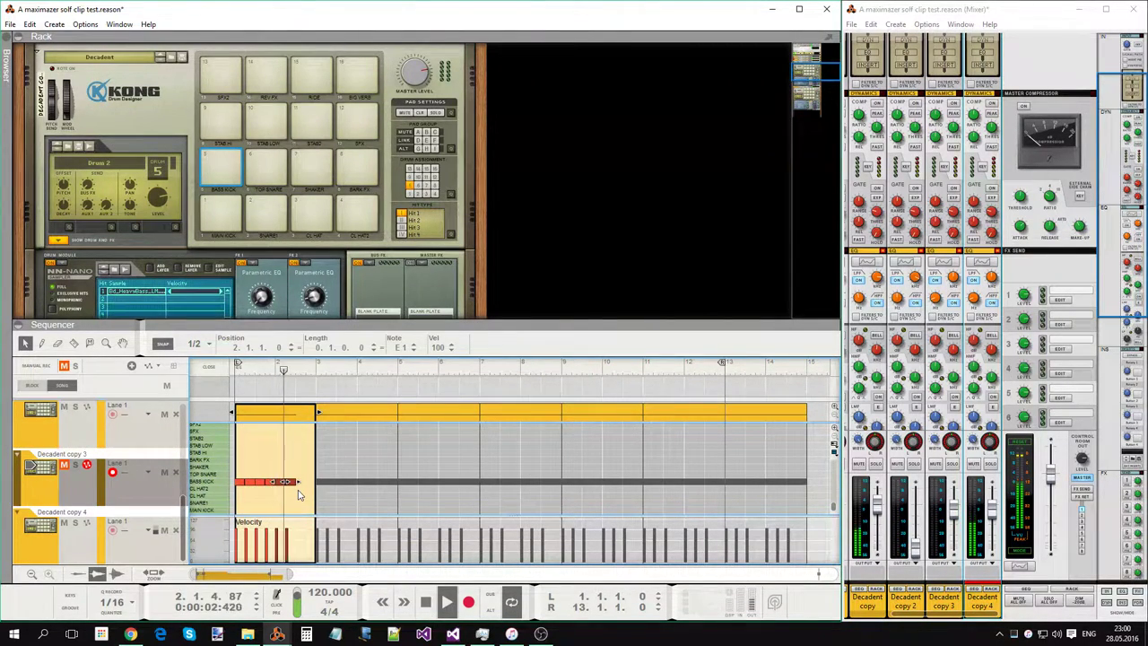
pyautogui.press('Right')
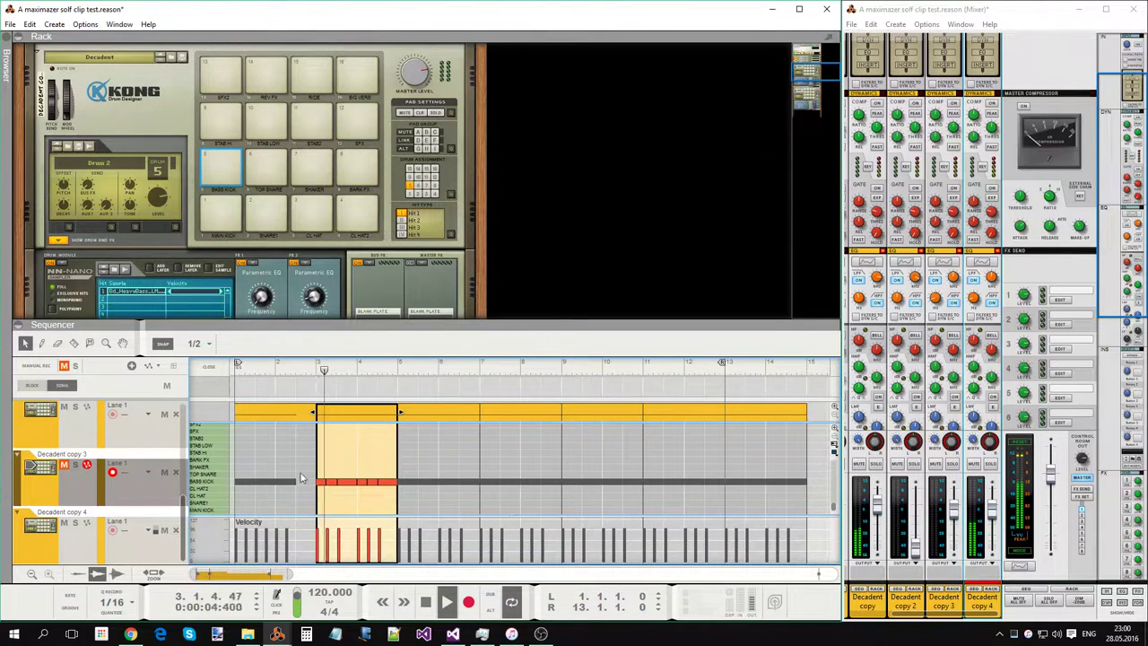
pyautogui.click(292, 466)
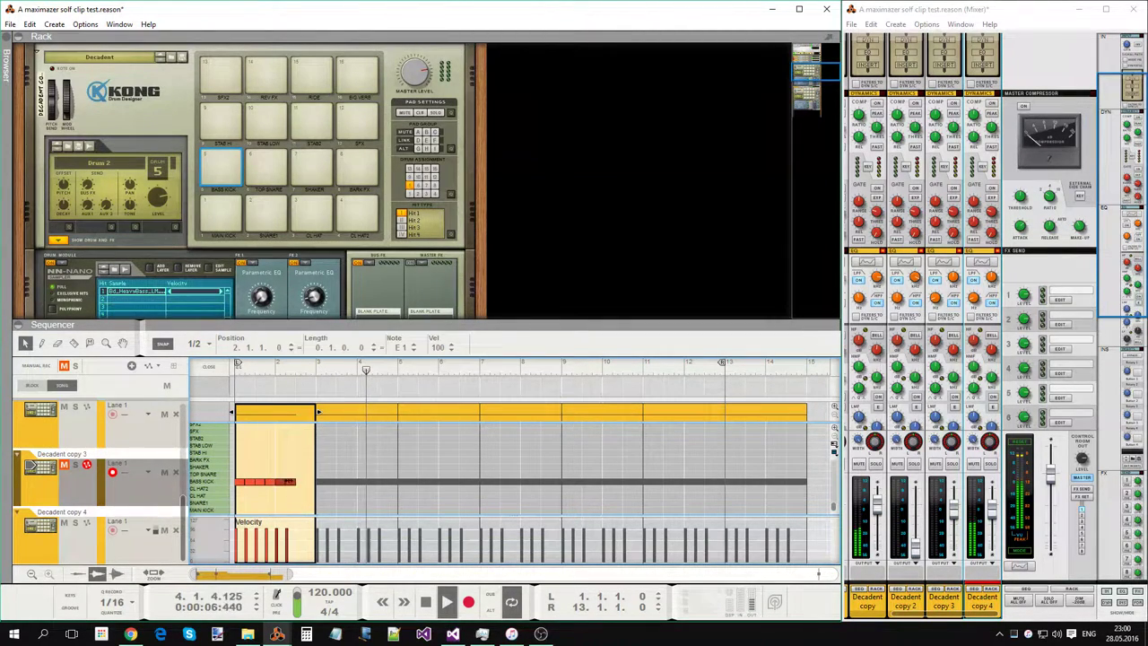
pyautogui.click(293, 482)
pyautogui.moveTo(307, 482); pyautogui.dragTo(240, 450)
pyautogui.press('Delete')
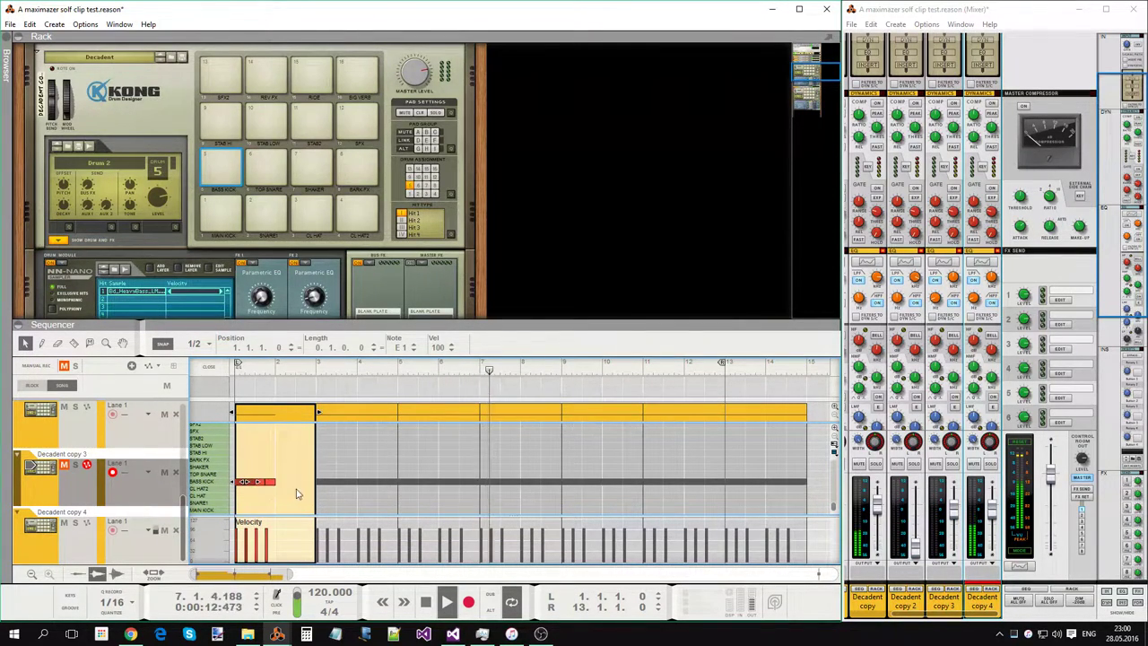
# Step: Duplicate the bass kick notes until they fill both bars of the first Decadent copy 3 clip, and leave clip editing
pyautogui.hotkey('ctrl', 'd')
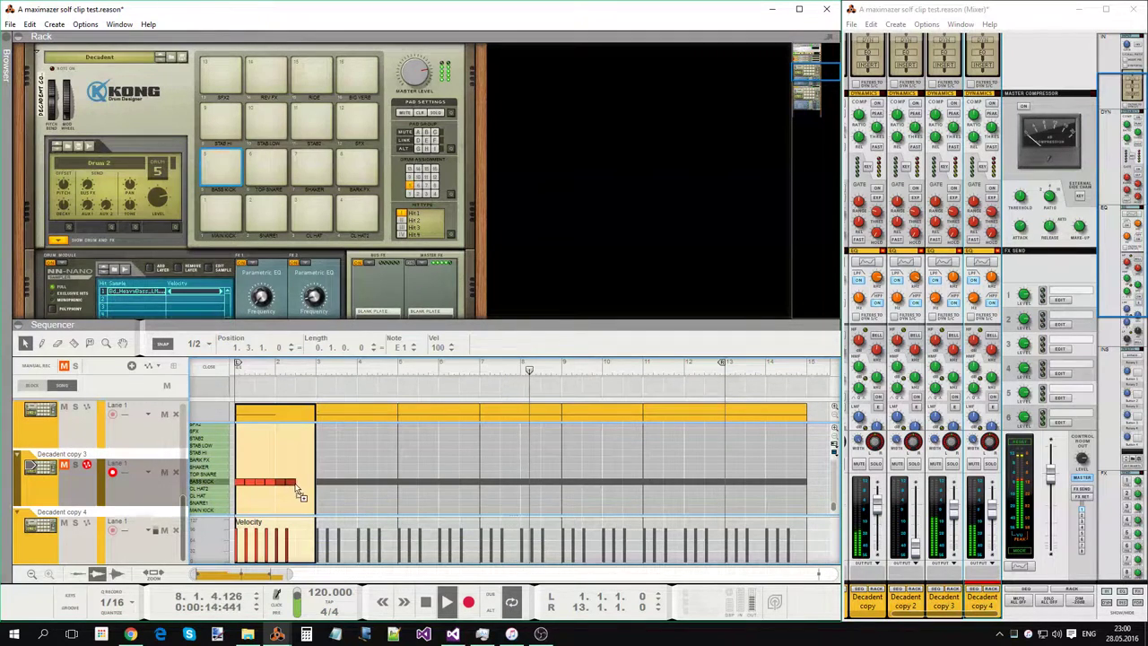
pyautogui.click(310, 501)
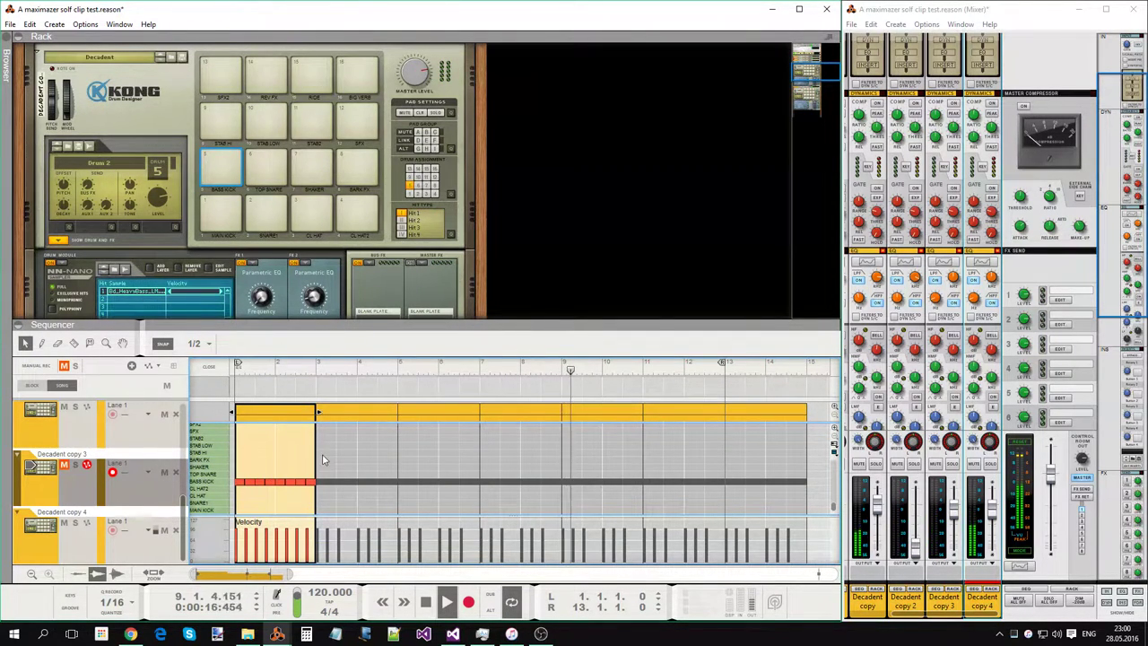
pyautogui.press('Escape')
# Step: Delete all clips after the first one on the Decadent copy 3 track
pyautogui.click(317, 493)
pyautogui.press('Delete')
pyautogui.click(416, 498)
pyautogui.press('Delete')
pyautogui.press('Right')
pyautogui.press('Delete')
pyautogui.press('Right')
pyautogui.press('Delete')
pyautogui.press('Right')
pyautogui.press('Delete')
pyautogui.press('Right')
pyautogui.press('Delete')
# Step: Copy the edited two-bar clip repeatedly along the Decadent copy 3 track up to bar 13
pyautogui.moveTo(240, 493); pyautogui.dragTo(325, 493)
pyautogui.moveTo(318, 495); pyautogui.dragTo(403, 496)
pyautogui.hotkey('ctrl', 'd')
pyautogui.hotkey('ctrl', 'd')
pyautogui.hotkey('ctrl', 'd')
pyautogui.click(723, 476)
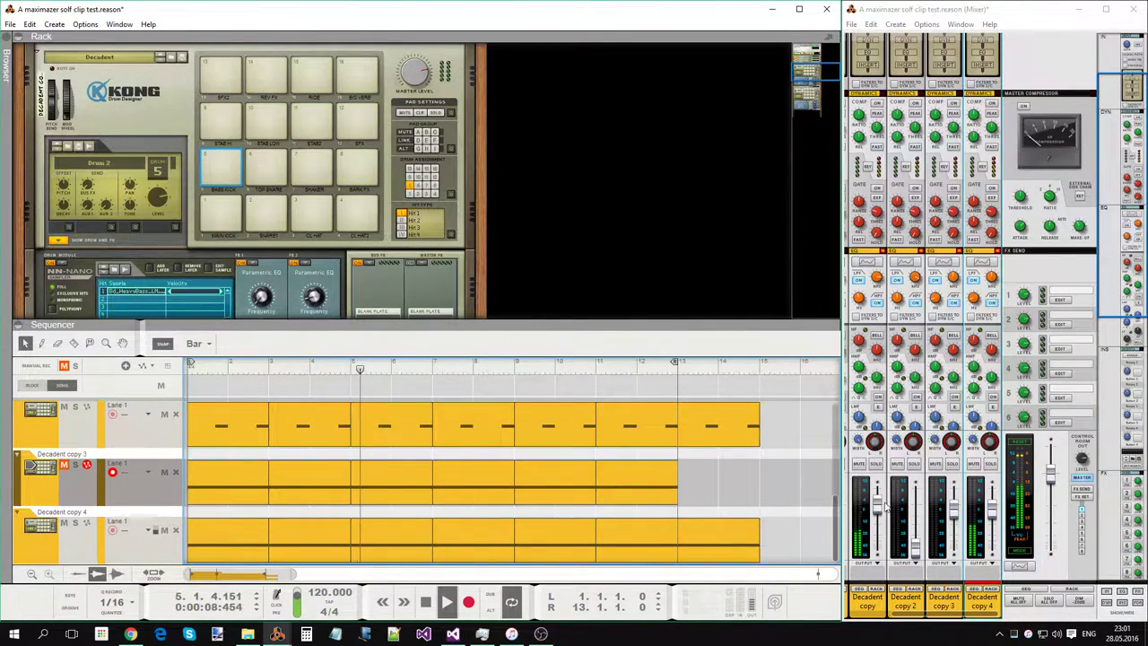
# Step: Pull the Decadent copy 4 and Decadent copy 3 mixer levels fully down and mute the Decadent copy 4 track
pyautogui.moveTo(992, 507); pyautogui.dragTo(1002, 561)
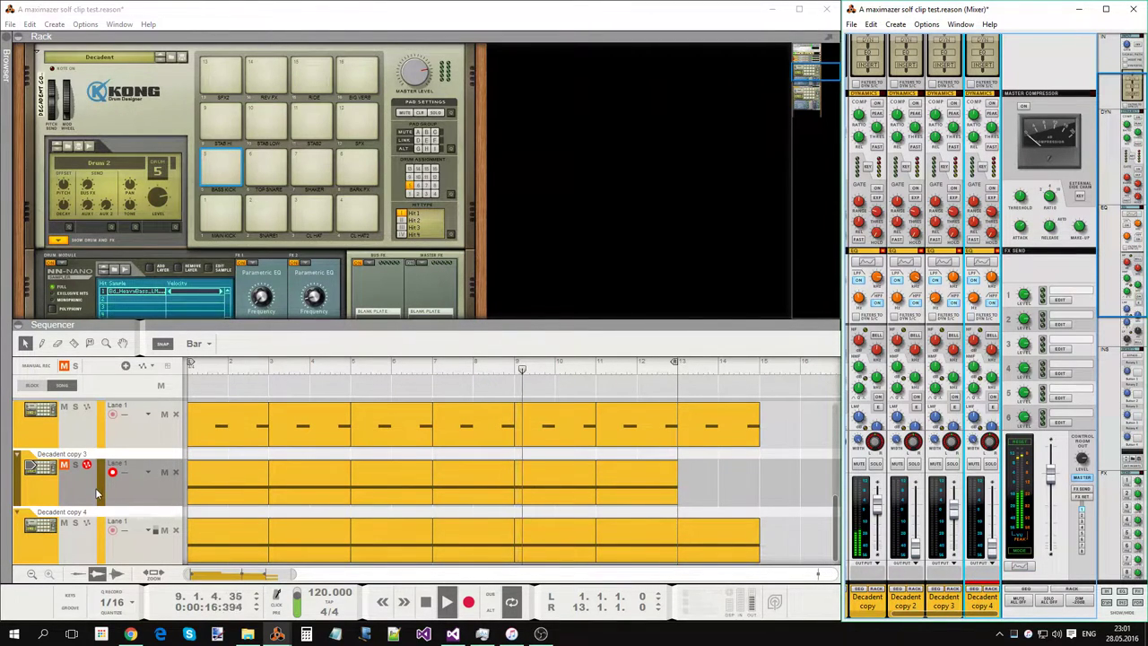
pyautogui.click(958, 513)
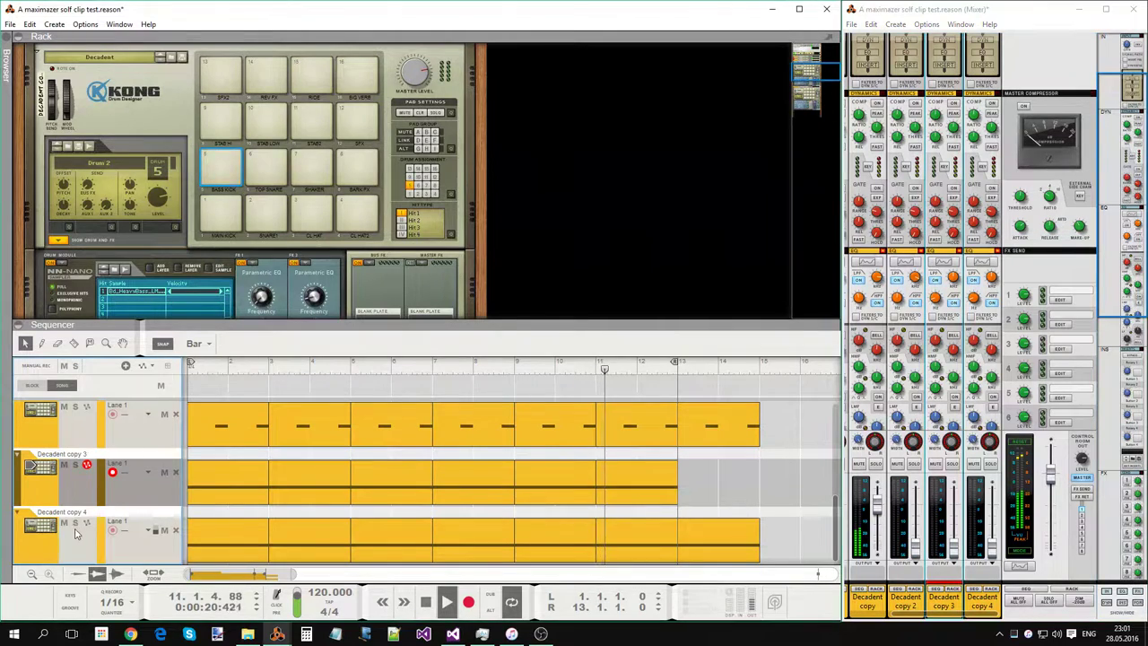
pyautogui.click(58, 523)
pyautogui.click(64, 522)
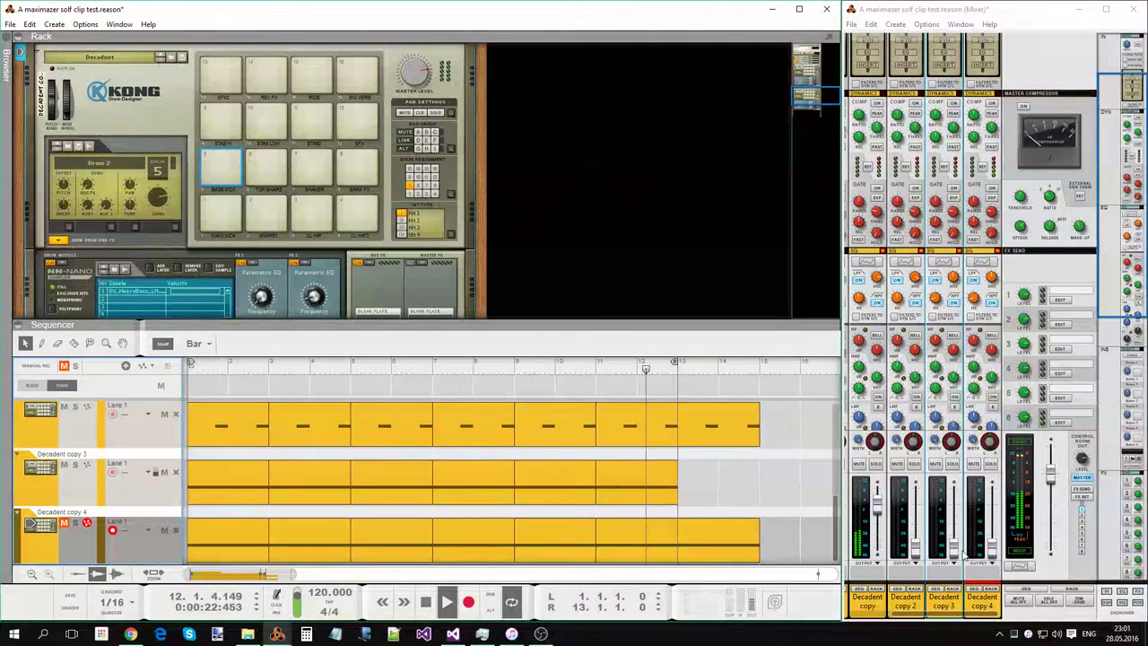
# Step: Audition Decadent copy 3 at 1.92 dB and Decadent copy 2 at -1.61 dB, and pull both levels fully down again
pyautogui.moveTo(953, 547); pyautogui.dragTo(951, 509)
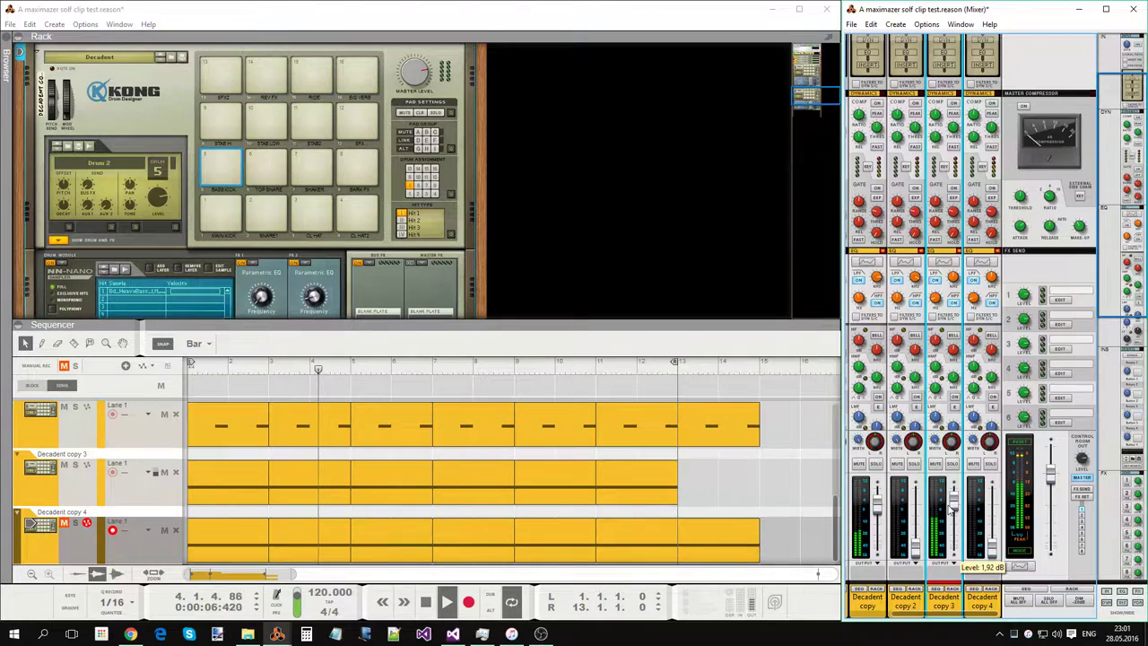
pyautogui.moveTo(915, 549); pyautogui.dragTo(918, 523)
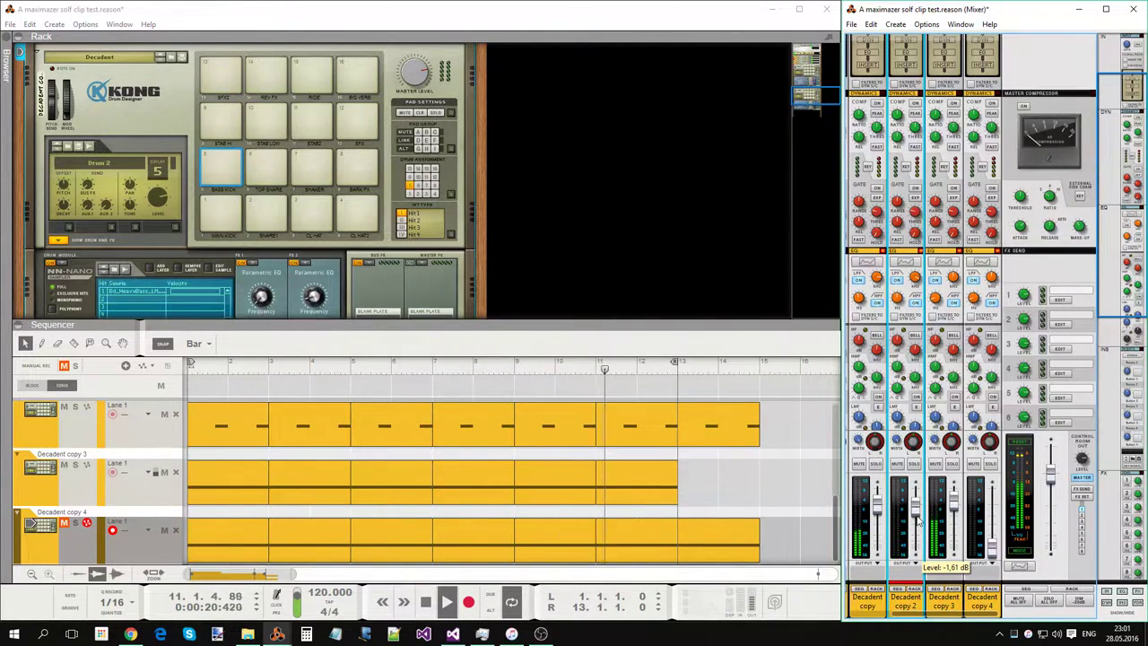
pyautogui.moveTo(917, 523); pyautogui.dragTo(912, 643)
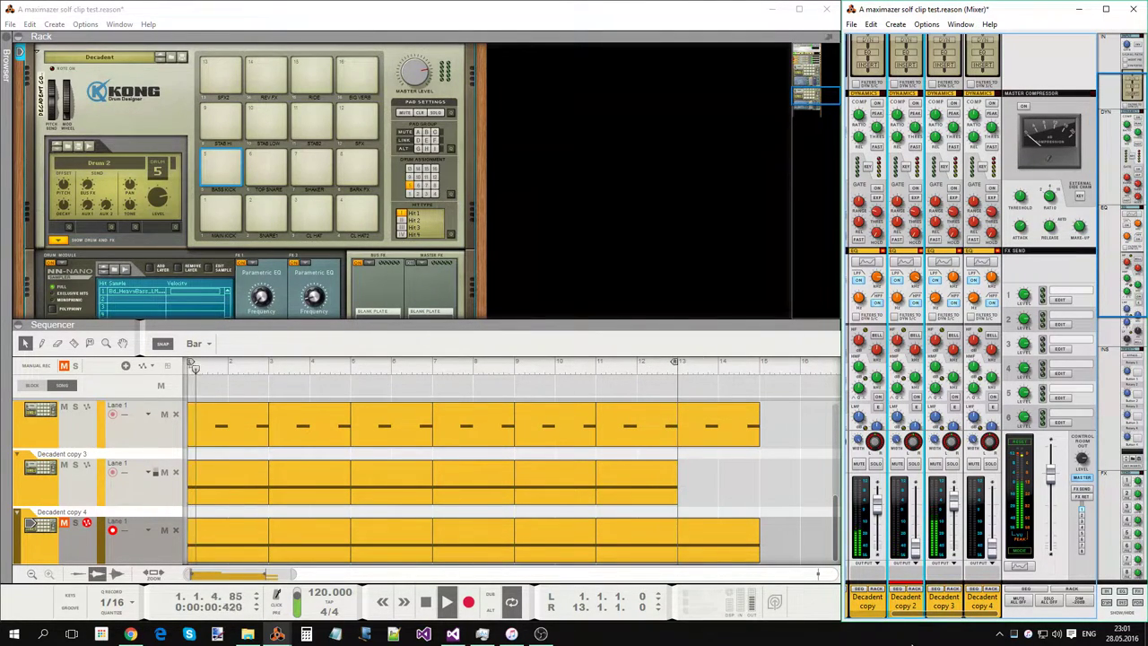
pyautogui.moveTo(954, 499); pyautogui.dragTo(993, 625)
# Step: Unmute the Decadent copy 4 track and raise its mixer level to -8.98 dB
pyautogui.click(993, 553)
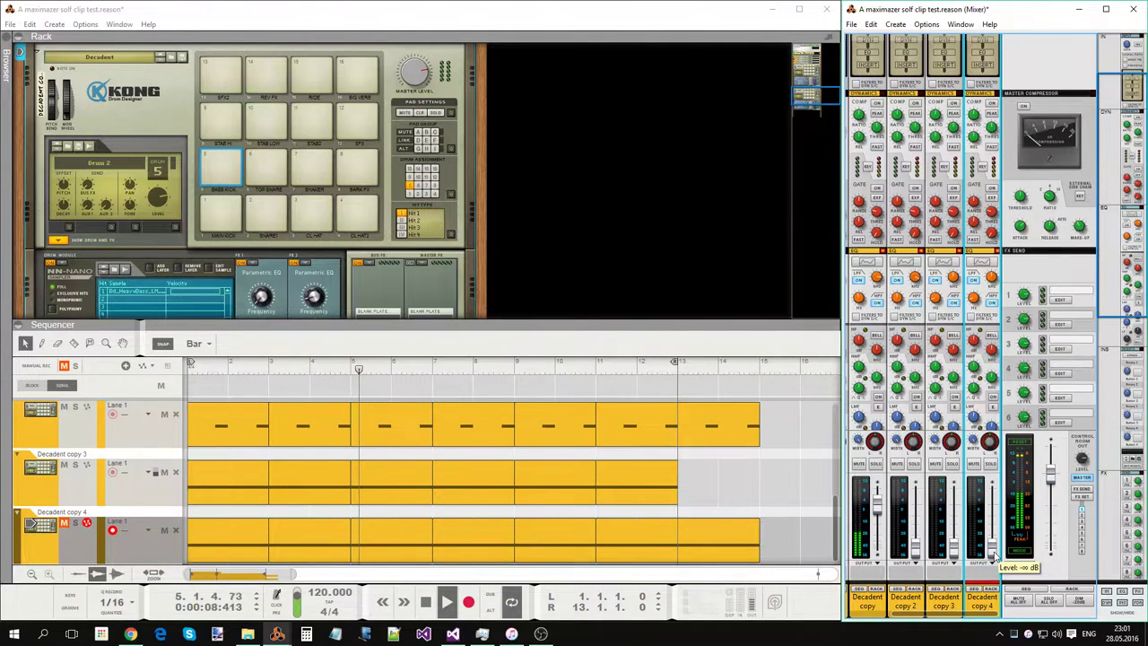
pyautogui.moveTo(993, 558); pyautogui.dragTo(993, 509)
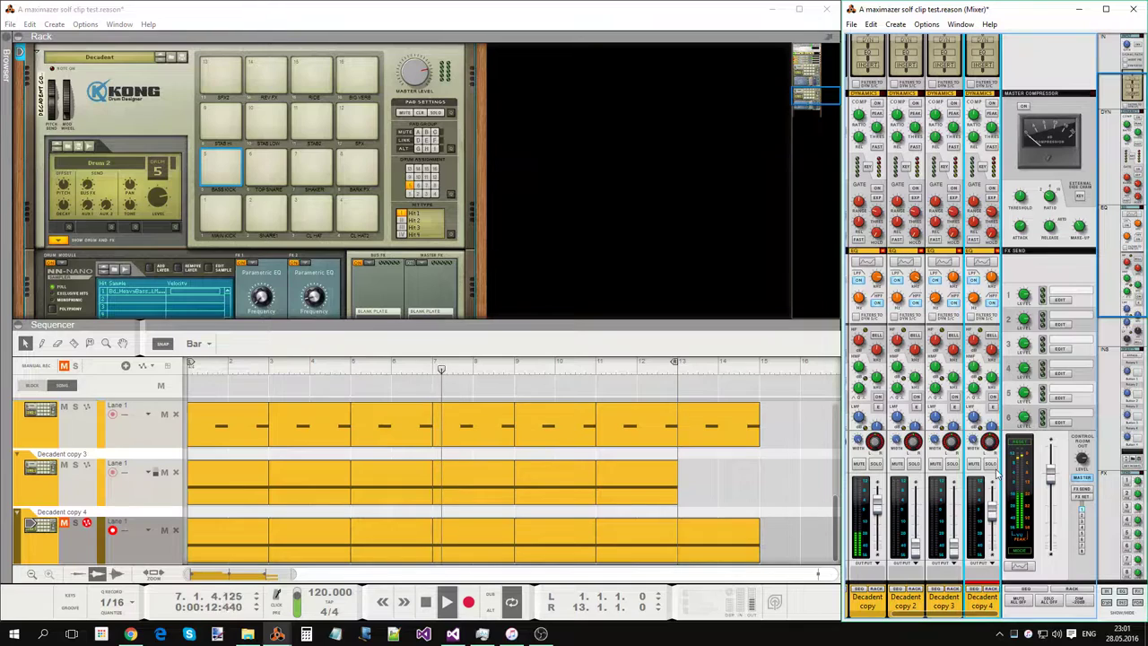
pyautogui.click(64, 526)
pyautogui.click(65, 524)
pyautogui.moveTo(993, 556); pyautogui.dragTo(993, 524)
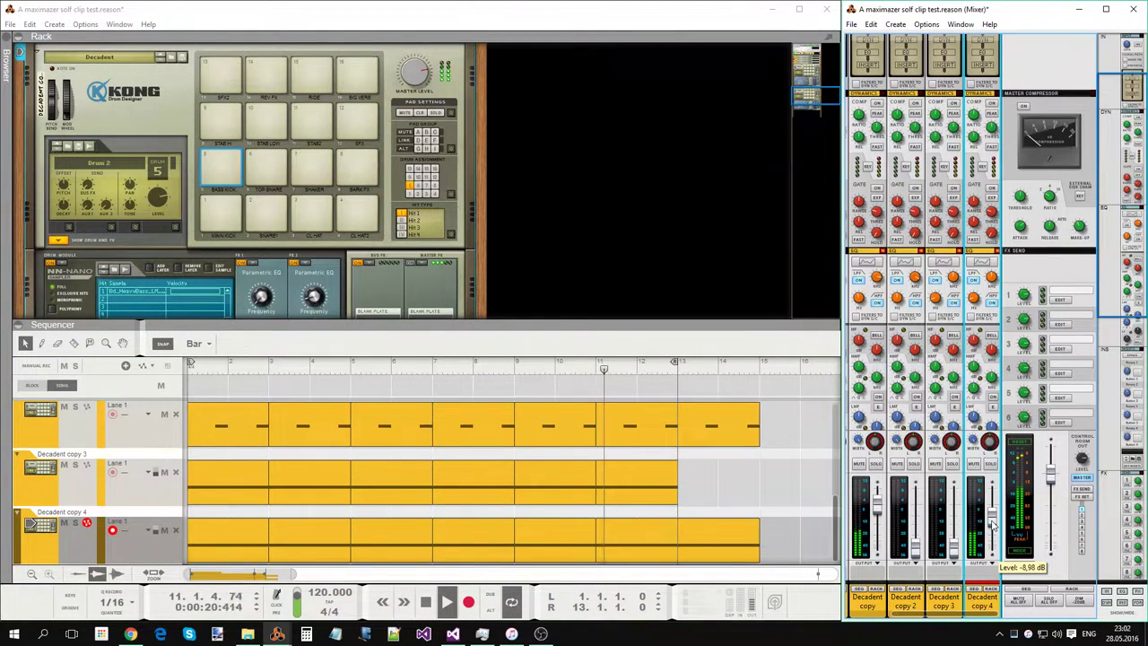
# Step: Set the Decadent copy 2 level to 3.51 dB and Decadent copy 4 to -8.49 dB, and move the copy 2 channel after copy 4
pyautogui.click(932, 588)
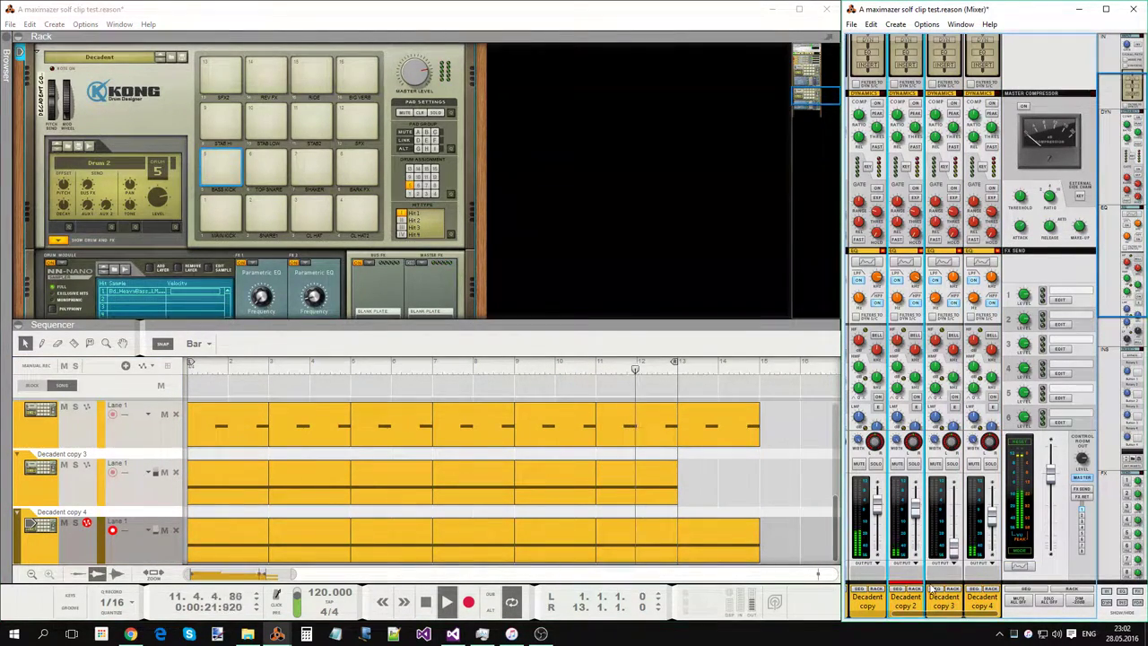
pyautogui.click(916, 509)
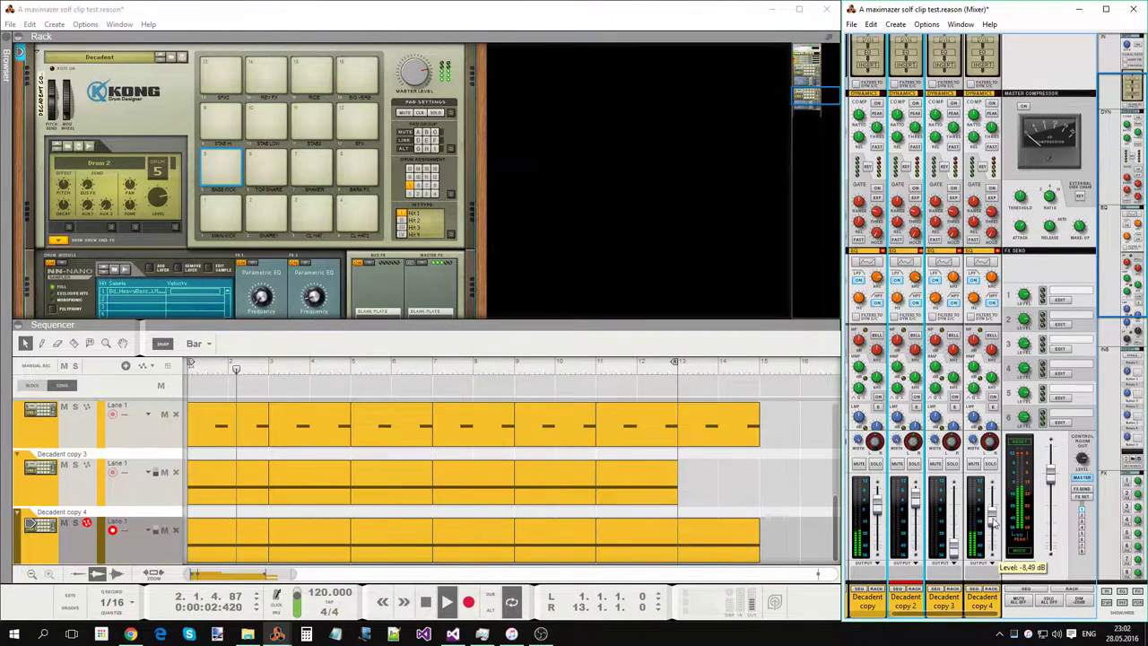
pyautogui.moveTo(904, 603); pyautogui.dragTo(979, 639)
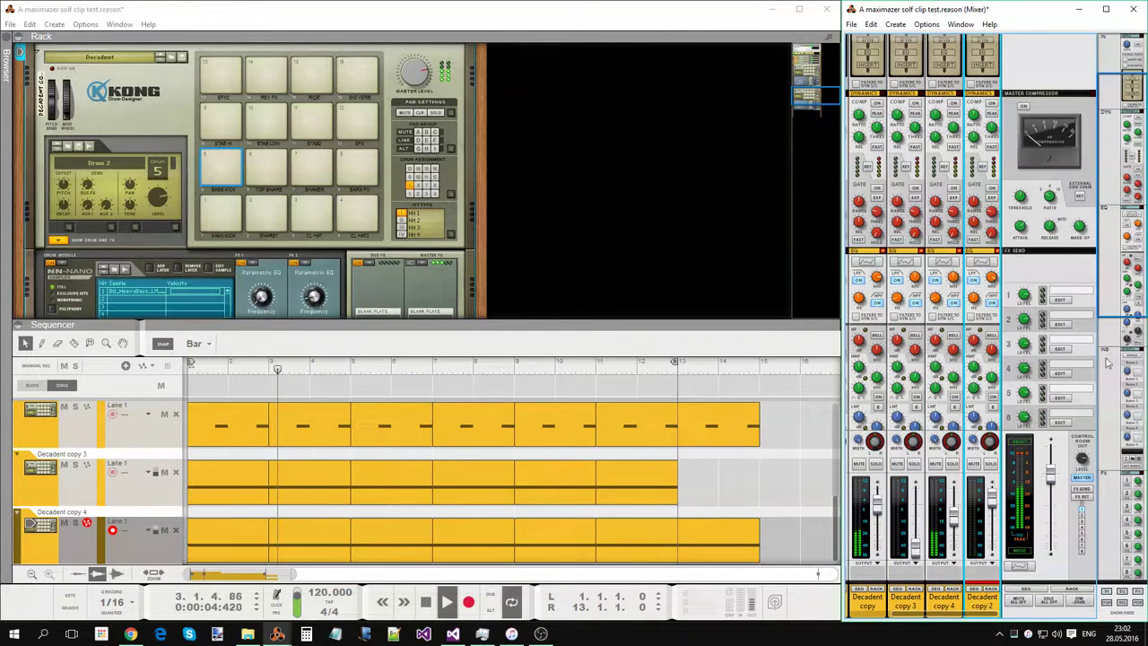
# Step: Examine the routing, editing and creation commands available for the selected Decadent copy 4 and Decadent copy 2 mixer channels
pyautogui.scroll(-3, 980, 609)
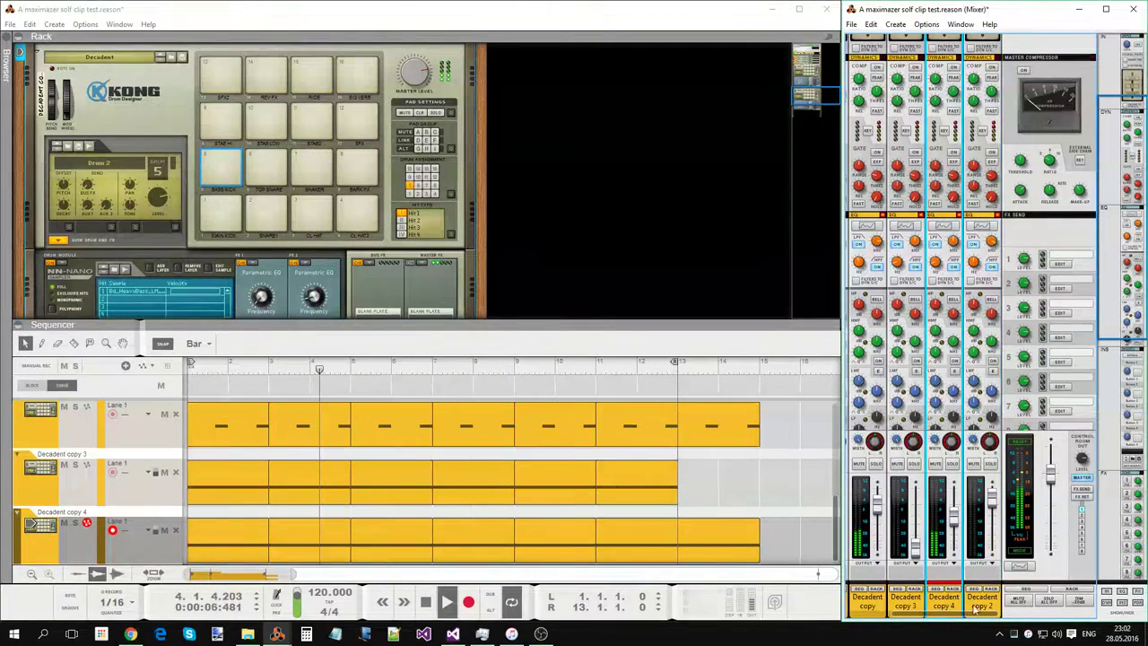
pyautogui.rightClick(985, 610)
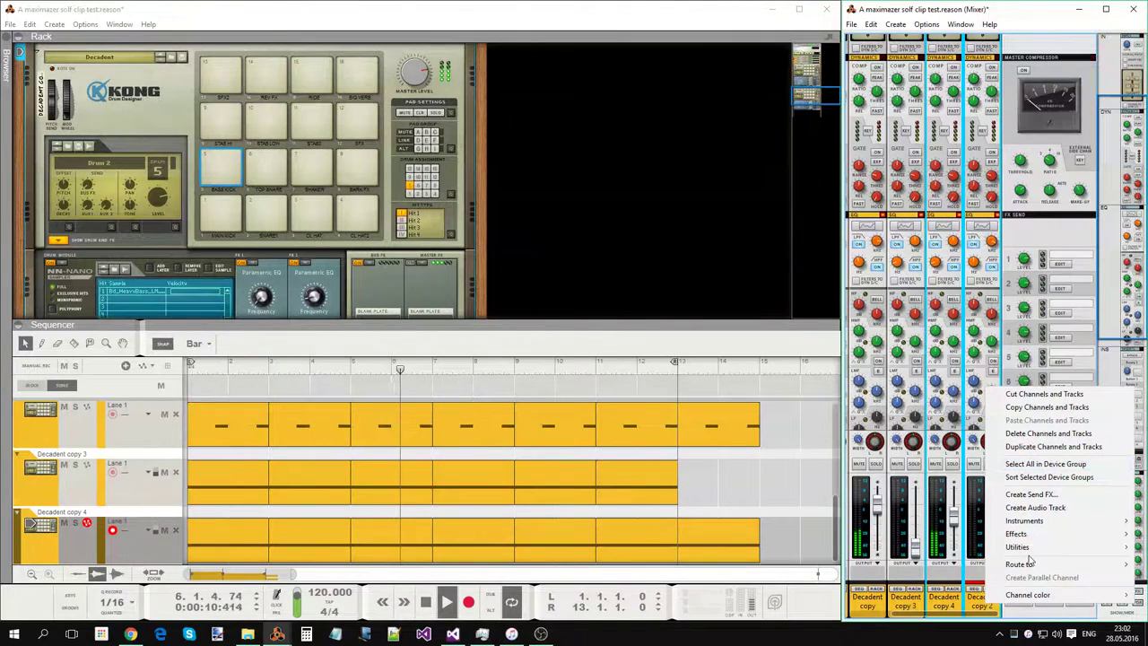
pyautogui.moveTo(1029, 563)
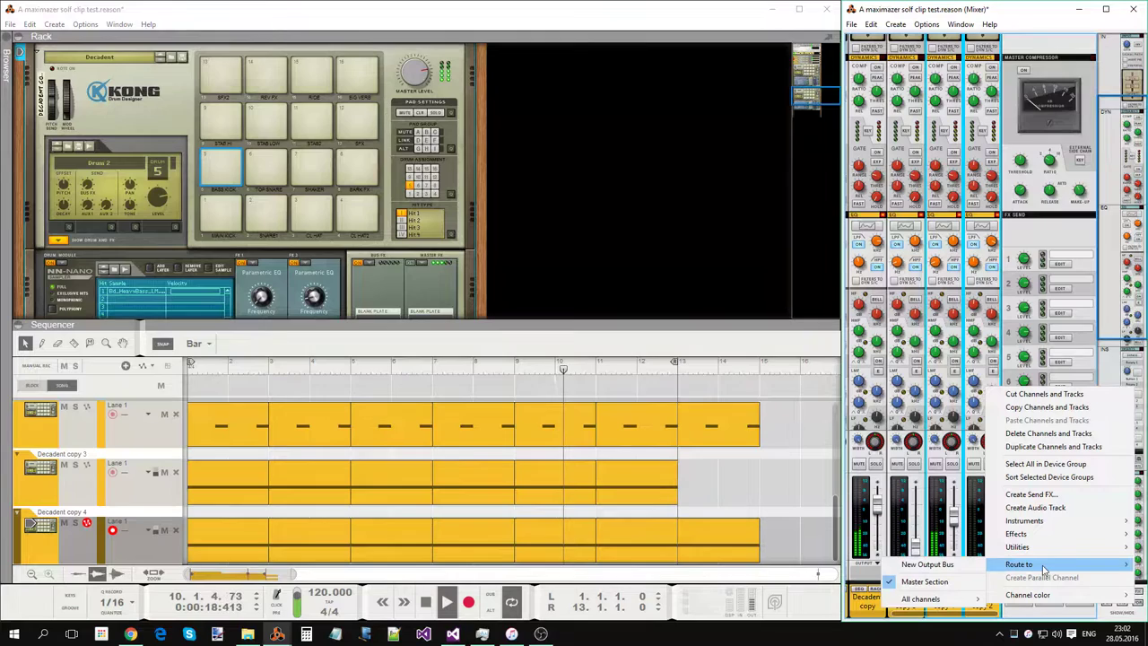
pyautogui.click(53, 18)
pyautogui.click(30, 25)
pyautogui.moveTo(54, 24)
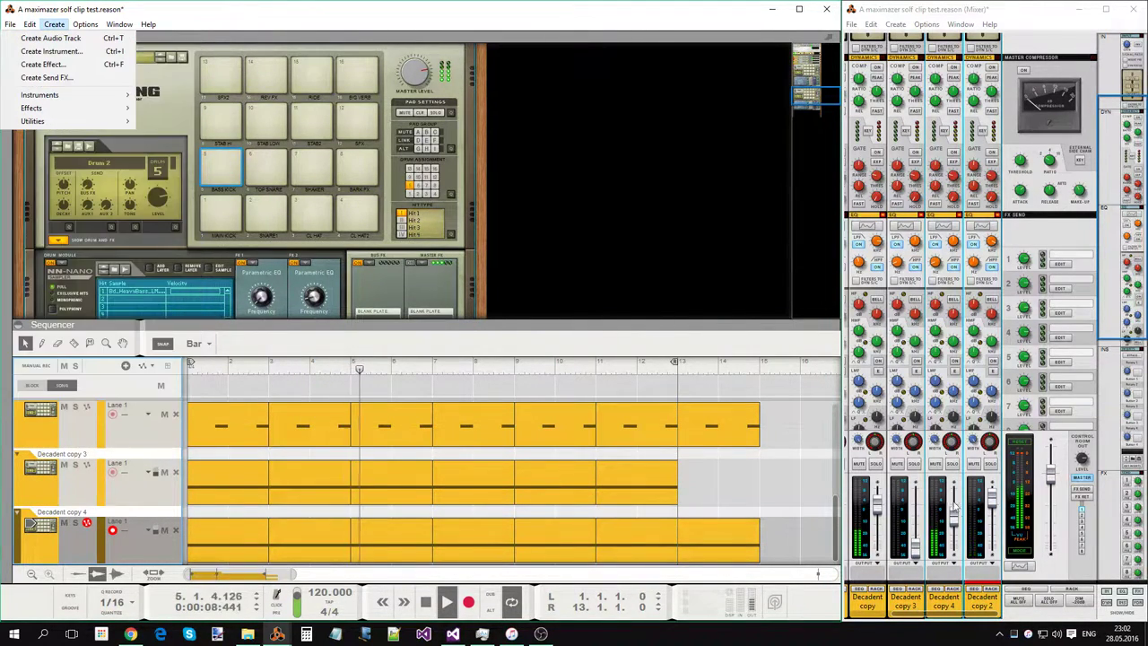
pyautogui.click(946, 600)
pyautogui.keyDown('shift'); pyautogui.click(980, 599); pyautogui.keyUp('shift')
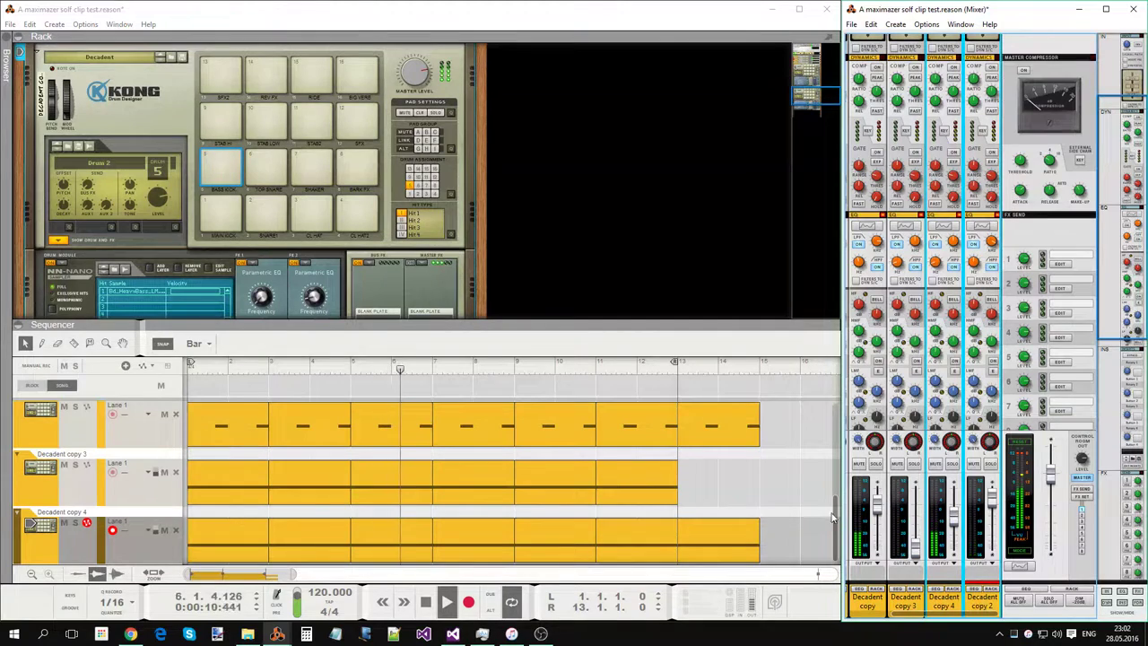
pyautogui.click(28, 25)
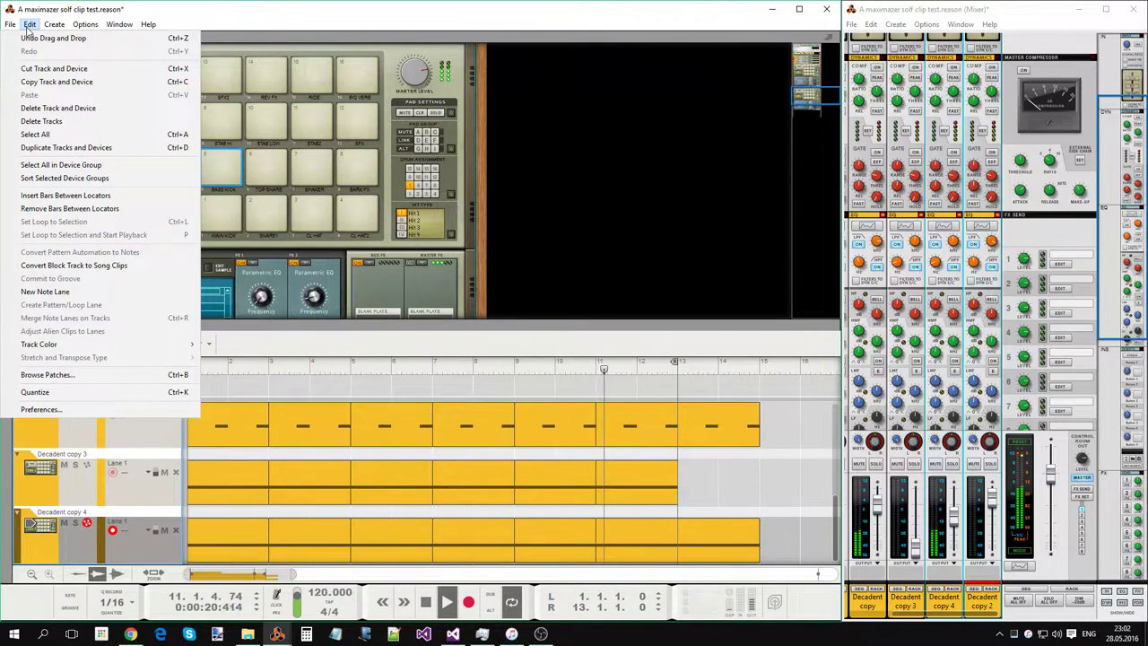
pyautogui.moveTo(52, 28)
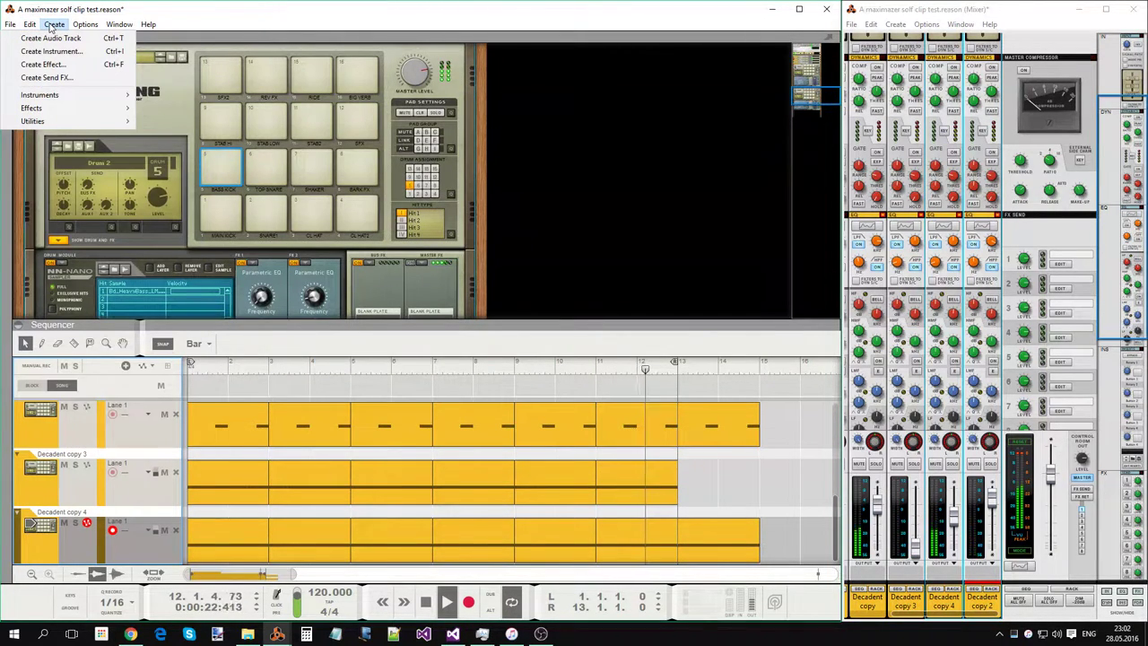
pyautogui.moveTo(11, 25)
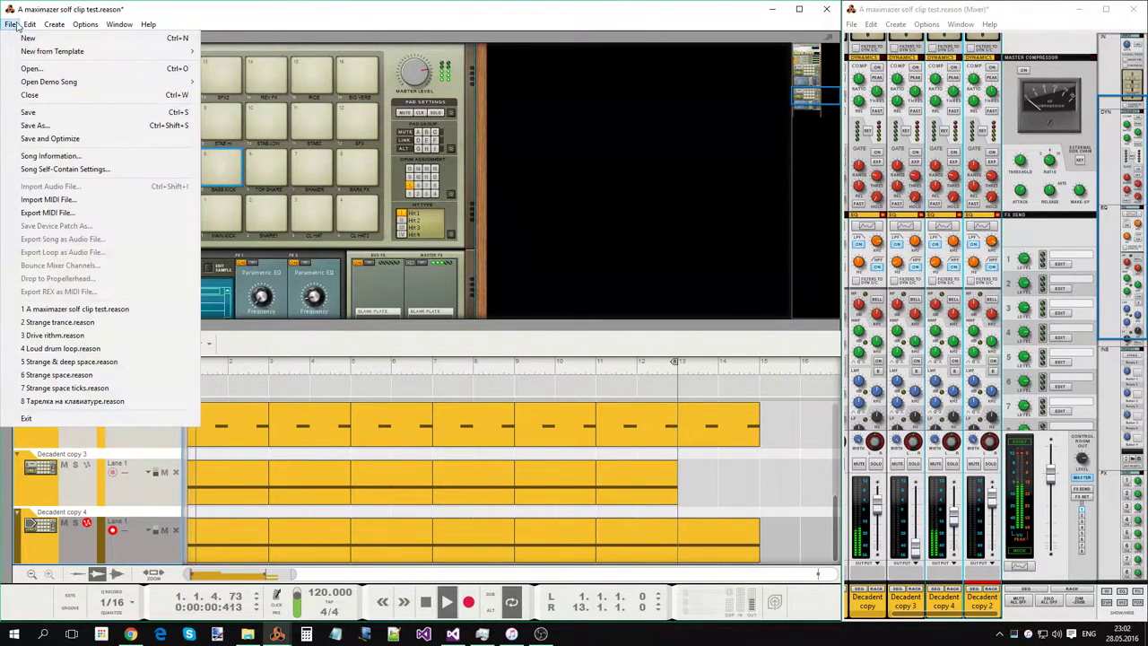
pyautogui.moveTo(88, 25)
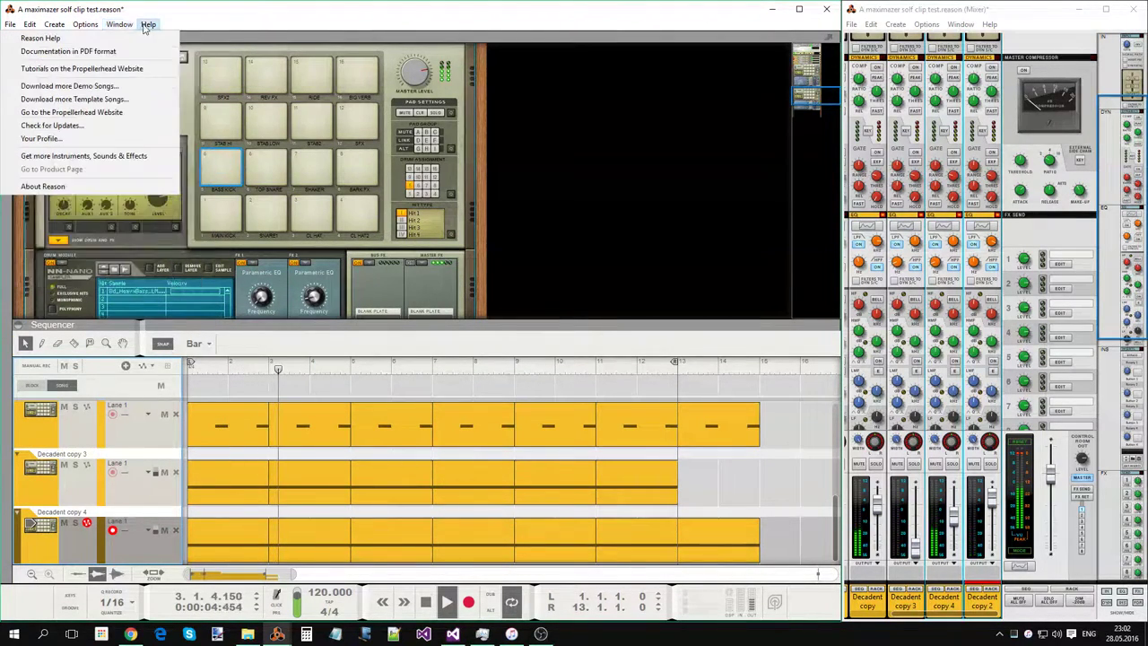
pyautogui.click(258, 19)
# Step: Pull the Decadent copy 2 and Decadent copy 4 levels fully down and raise the Decadent copy 3 level
pyautogui.click(968, 607)
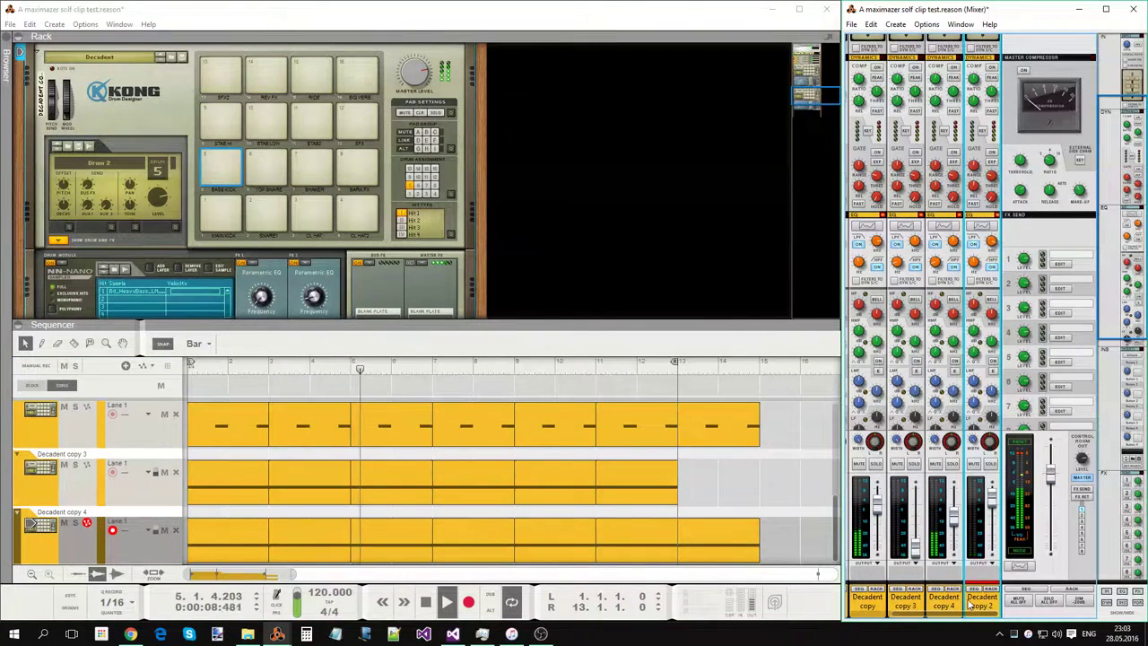
pyautogui.scroll(-2, 967, 502)
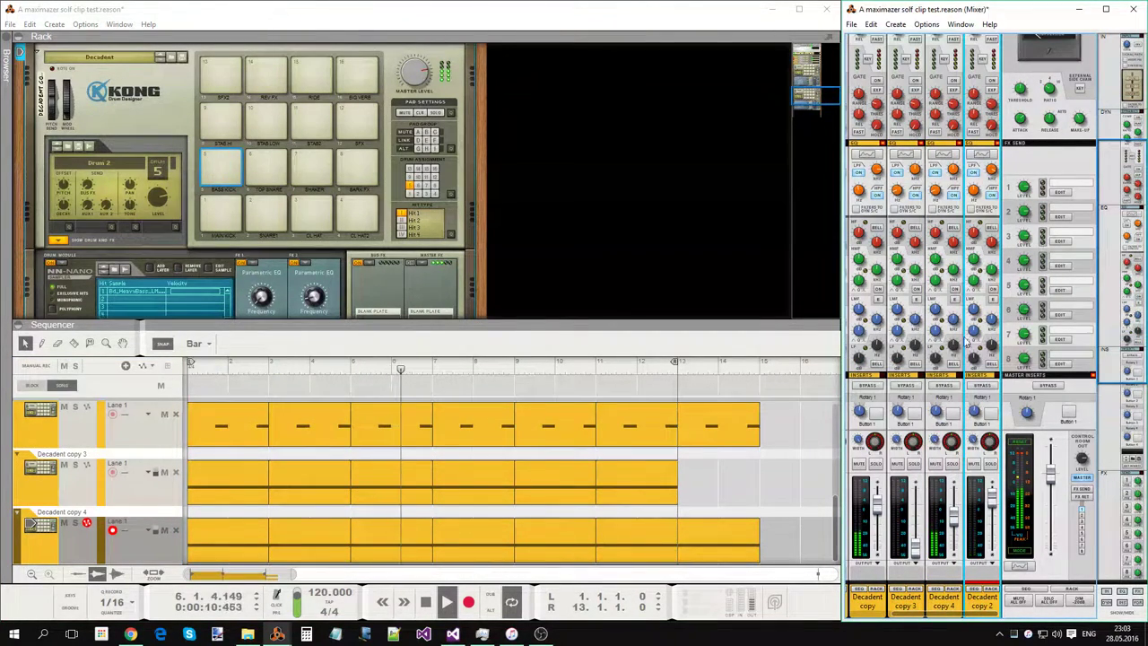
pyautogui.moveTo(914, 558)
pyautogui.moveTo(993, 499)
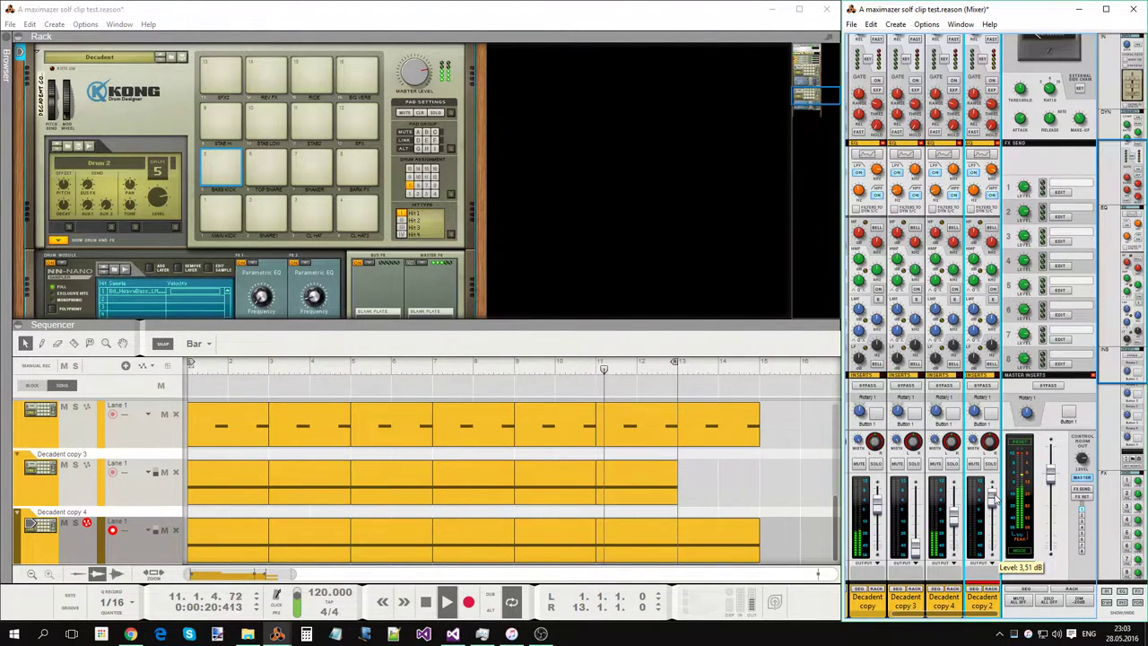
pyautogui.moveTo(991, 498); pyautogui.dragTo(934, 637)
pyautogui.moveTo(954, 518)
pyautogui.moveTo(954, 518); pyautogui.dragTo(915, 511)
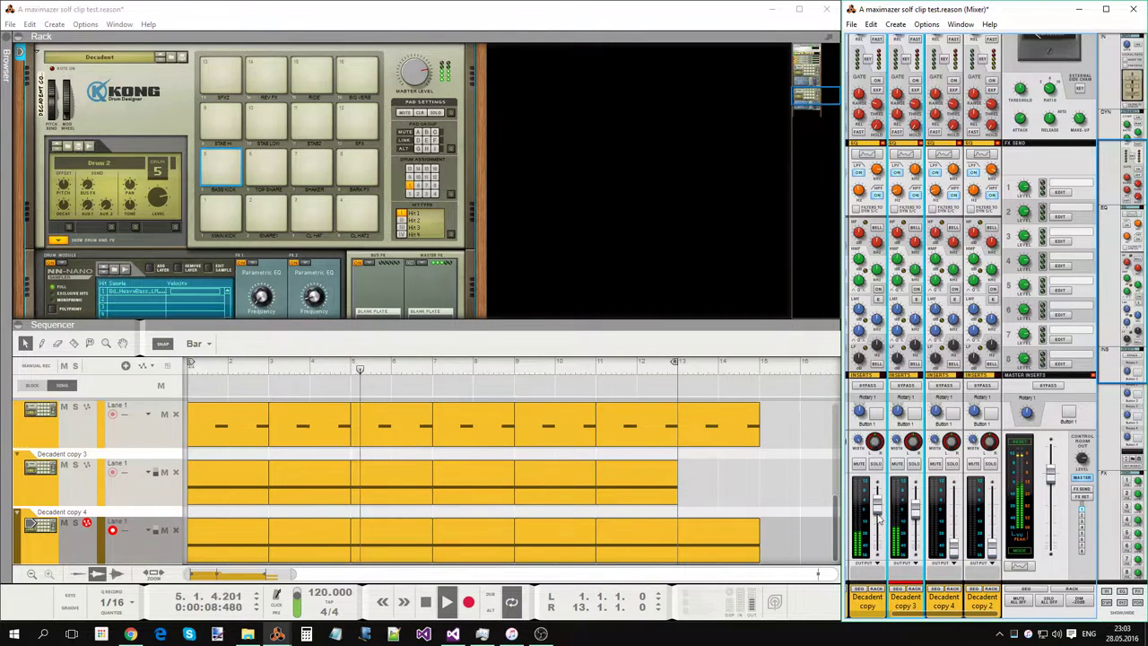
# Step: Select the two-bar clip starting at bar 3 on the Decadent copy track
pyautogui.click(722, 485)
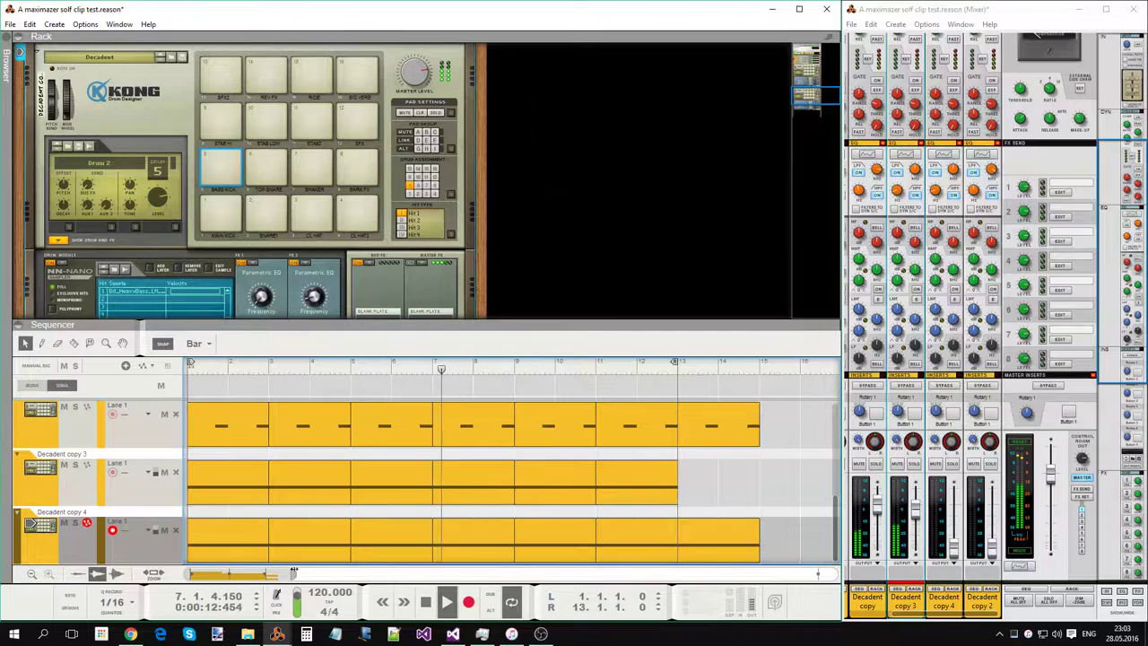
pyautogui.moveTo(291, 573); pyautogui.dragTo(320, 573)
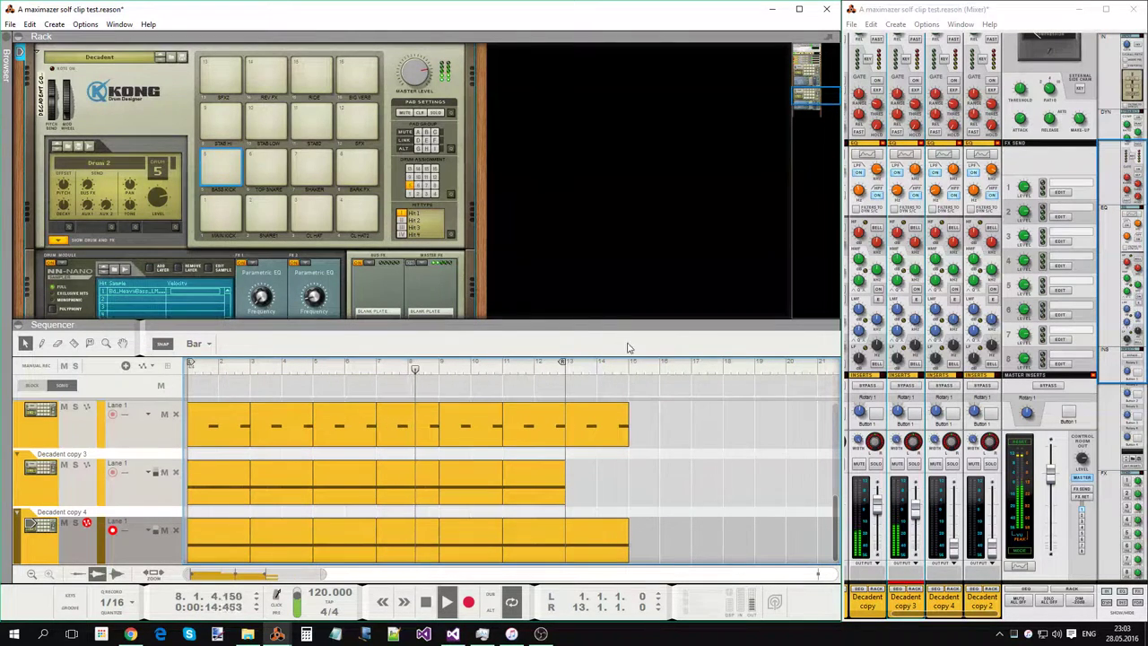
pyautogui.scroll(-3, 679, 451)
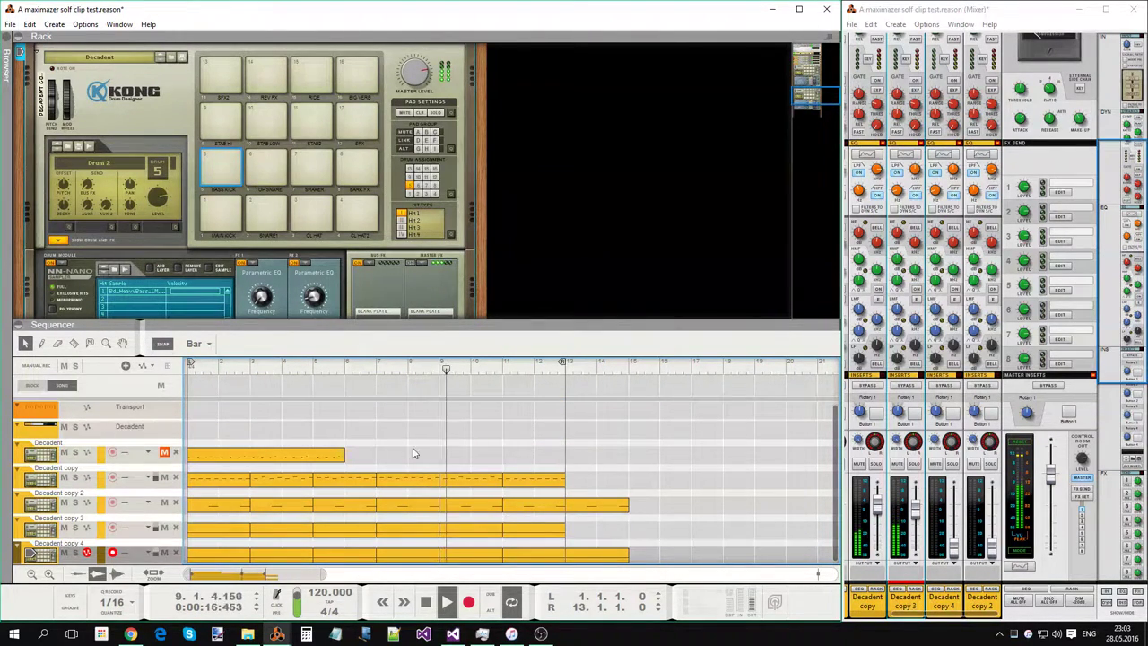
pyautogui.scroll(2, 505, 454)
pyautogui.scroll(-1, 605, 490)
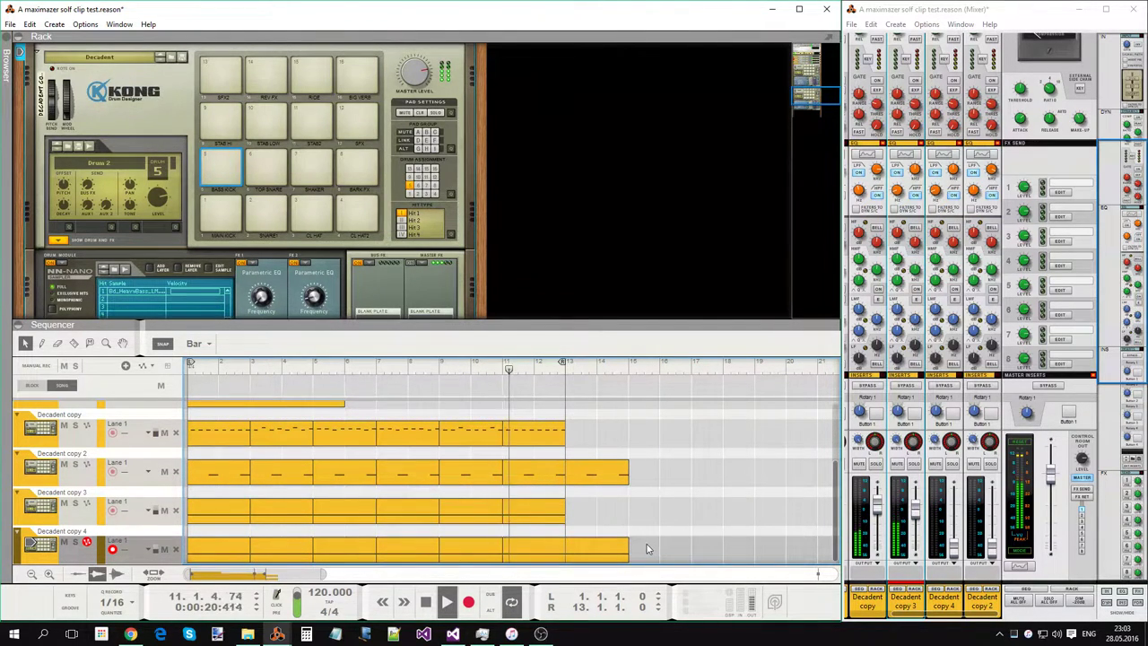
pyautogui.click(302, 436)
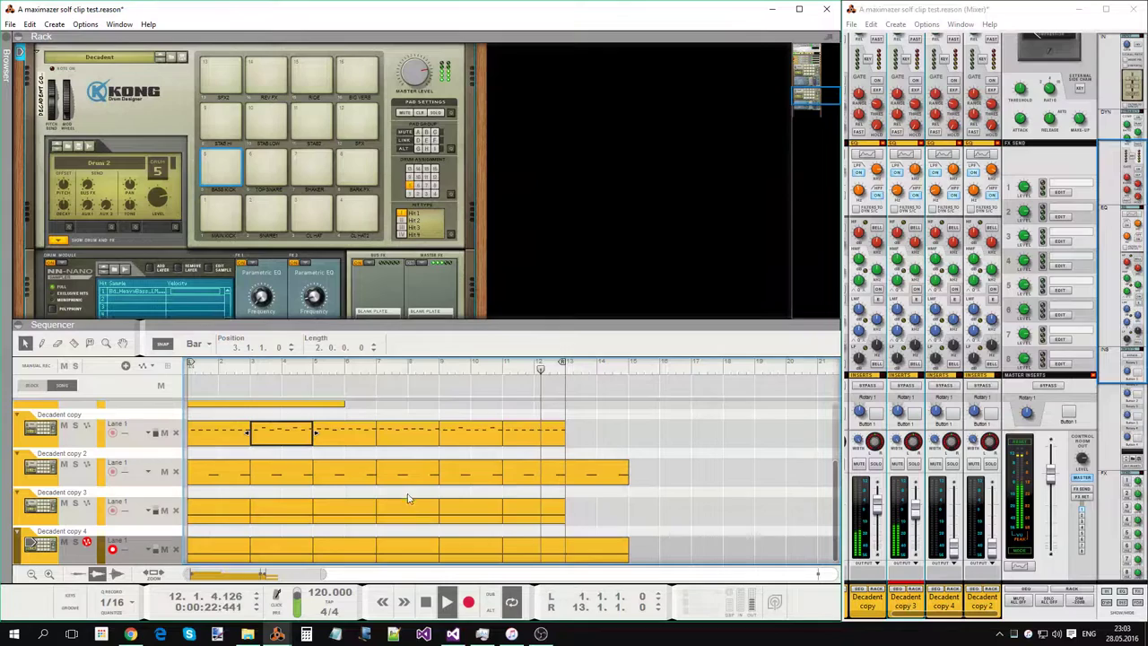
pyautogui.moveTo(280, 434); pyautogui.dragTo(295, 453)
pyautogui.click(477, 455)
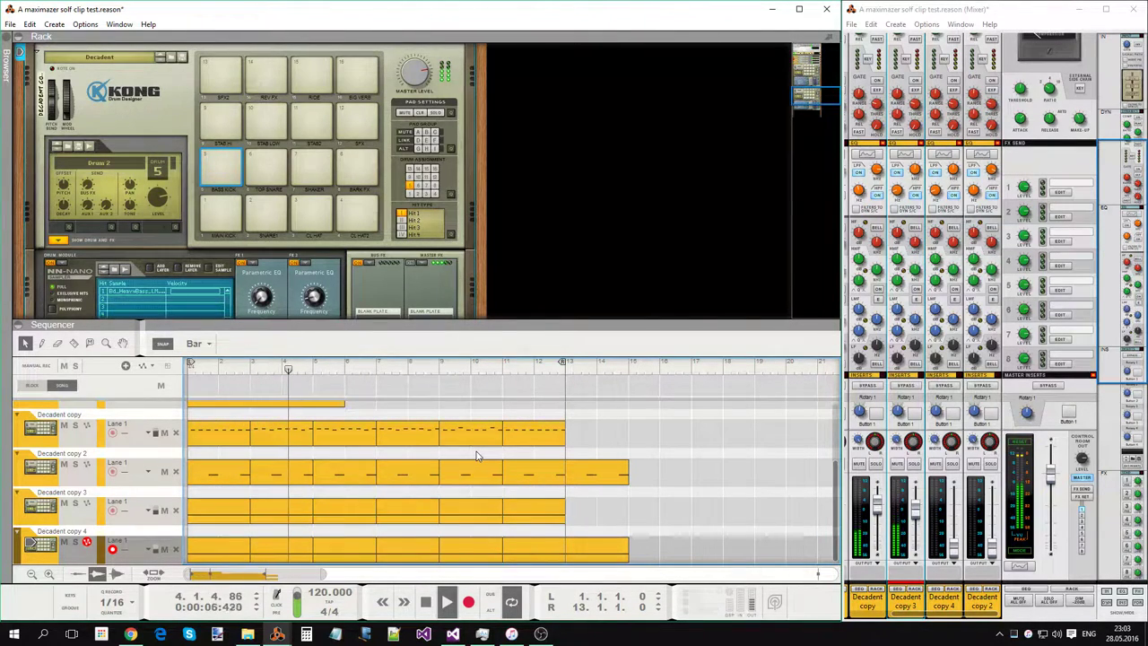
pyautogui.click(293, 446)
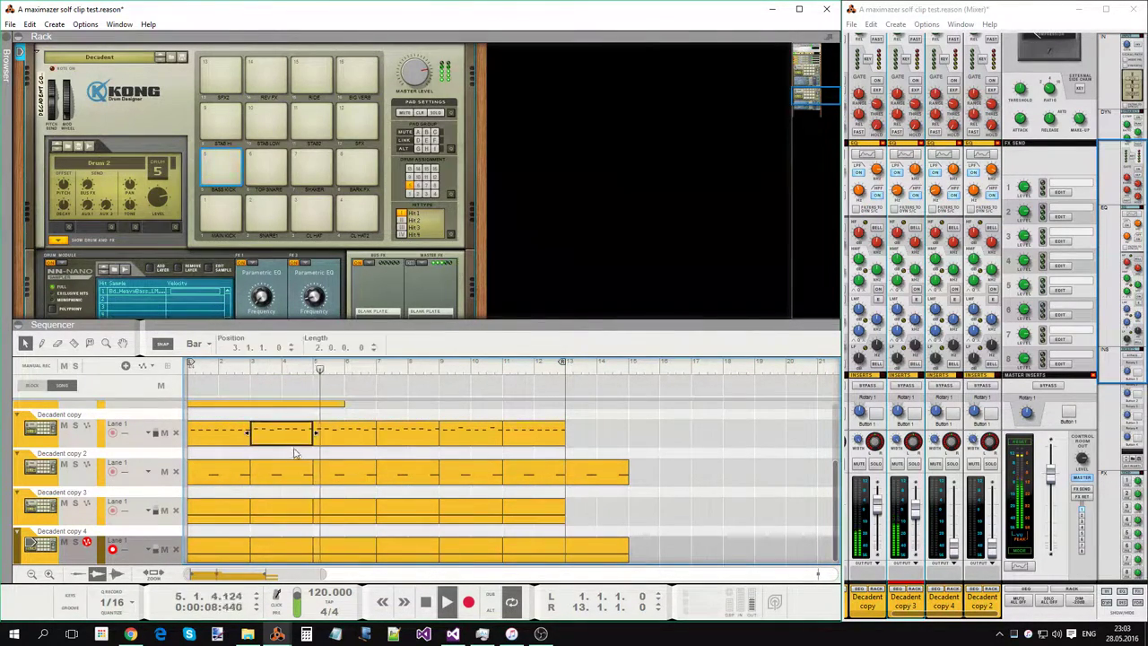
pyautogui.press('Delete')
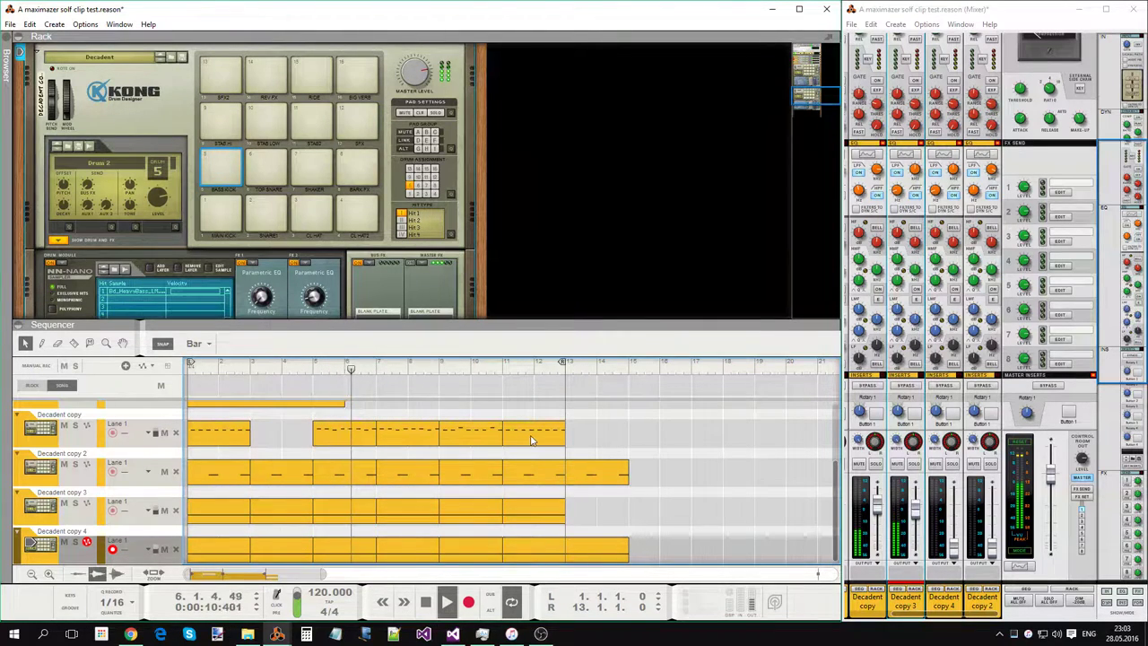
pyautogui.click(480, 446)
pyautogui.hotkey('ctrl', 'z')
pyautogui.click(333, 457)
pyautogui.click(420, 452)
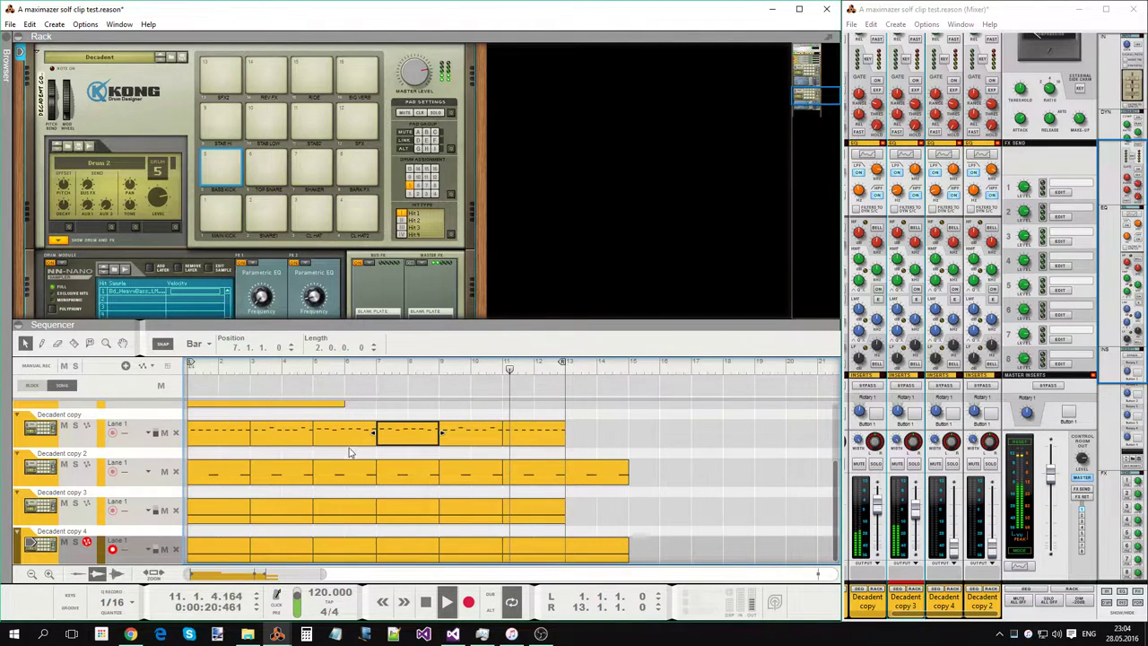
pyautogui.click(623, 447)
# Step: Audition Decadent copy 2 at -11.62 dB with Decadent copy pulled down, and swap back to Decadent copy with copy 2 fully down
pyautogui.click(879, 509)
pyautogui.moveTo(880, 510); pyautogui.dragTo(884, 565)
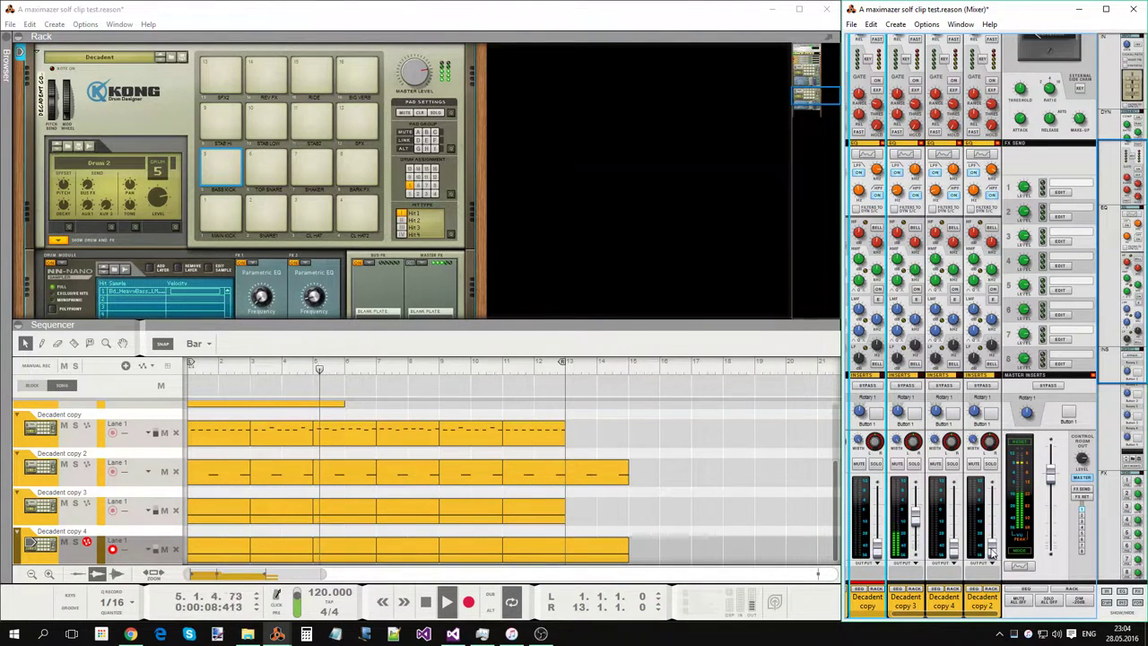
pyautogui.moveTo(991, 542)
pyautogui.mouseDown()
pyautogui.moveTo(993, 556)
pyautogui.moveTo(991, 527)
pyautogui.mouseUp()
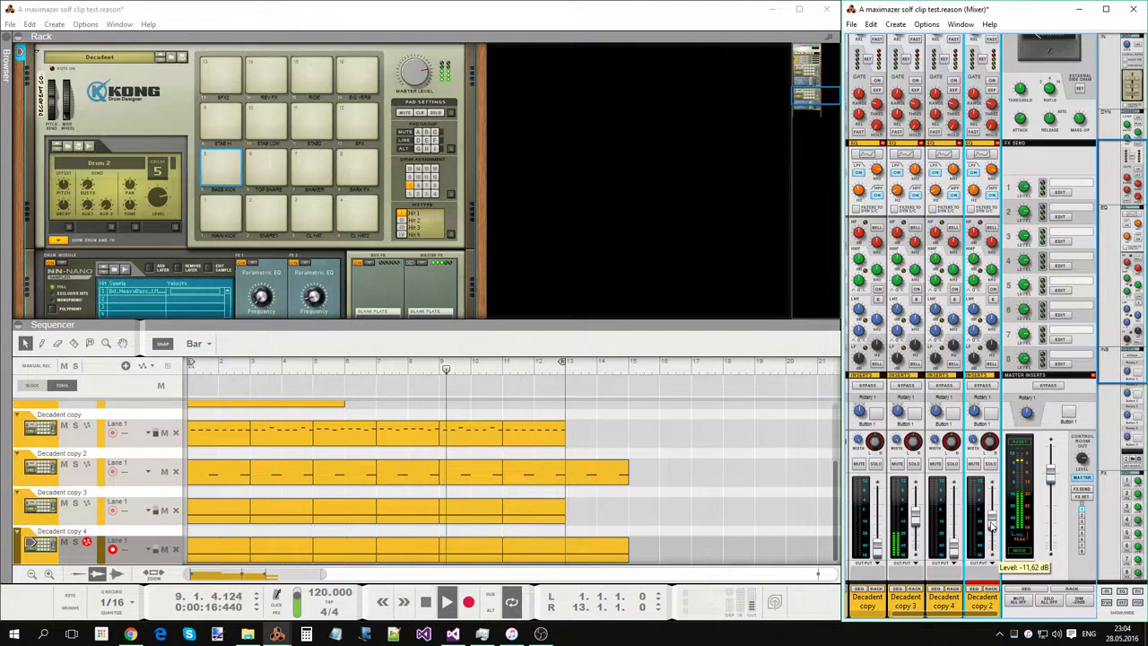
pyautogui.moveTo(991, 522); pyautogui.dragTo(991, 552)
pyautogui.moveTo(880, 548); pyautogui.dragTo(915, 512)
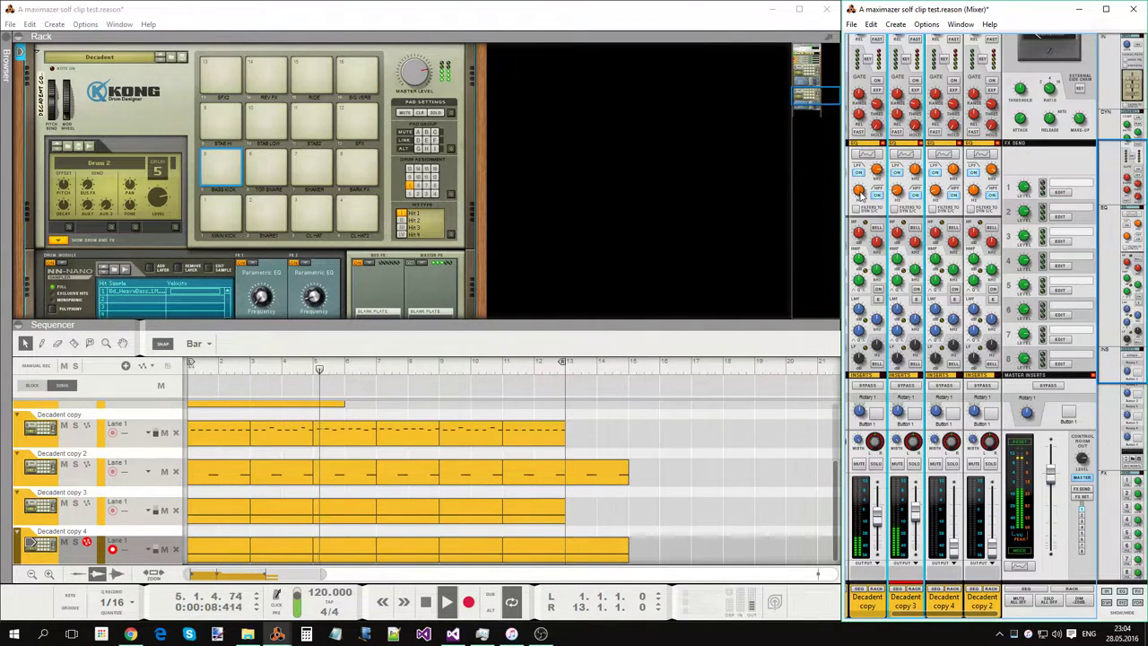
# Step: Sweep the high-pass filter frequency on the Decadent copy mixer channel, passing 202.6 Hz
pyautogui.moveTo(858, 191); pyautogui.dragTo(859, 175)
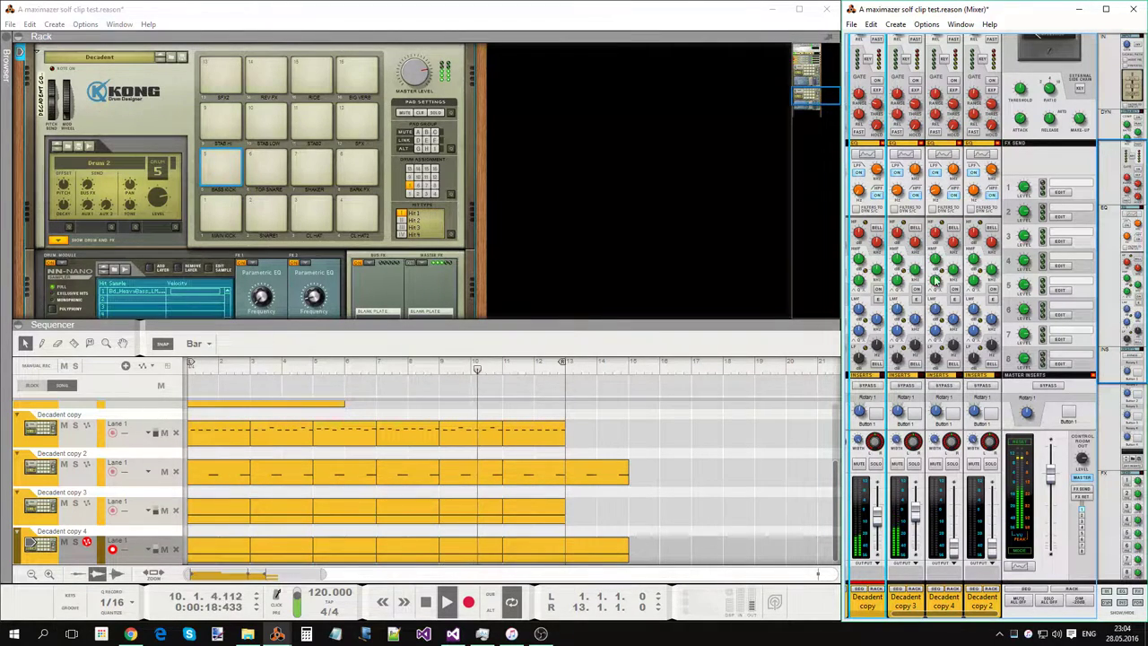
pyautogui.keyDown('ctrl'); pyautogui.click(858, 186); pyautogui.keyUp('ctrl')
pyautogui.moveTo(857, 180); pyautogui.dragTo(854, 162)
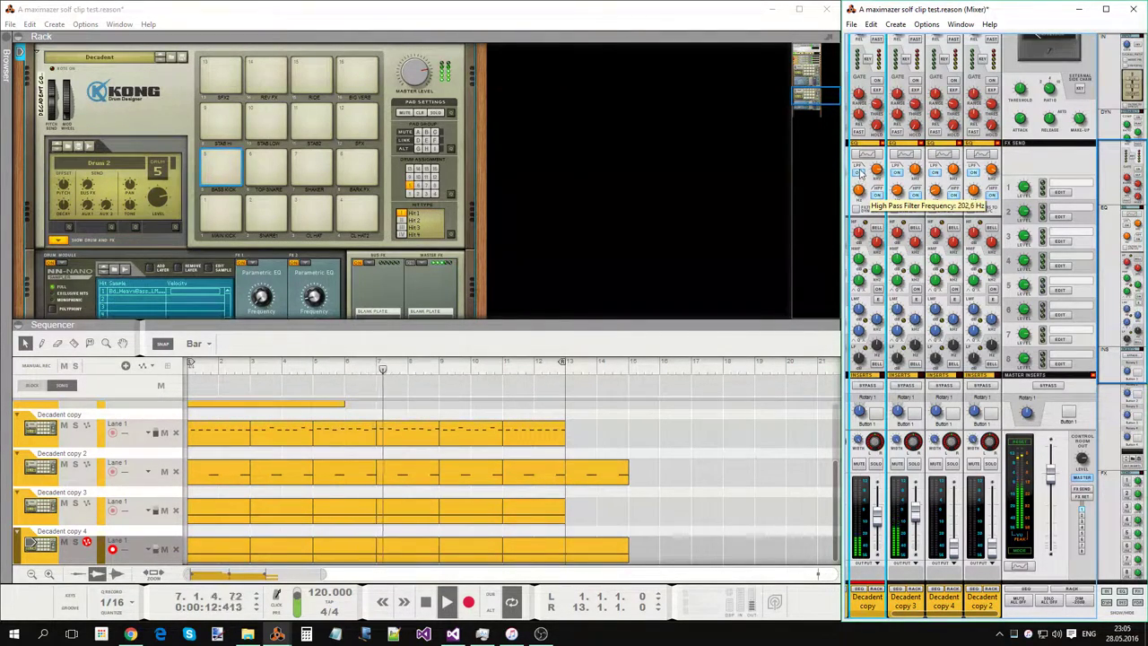
pyautogui.moveTo(858, 169); pyautogui.dragTo(859, 155)
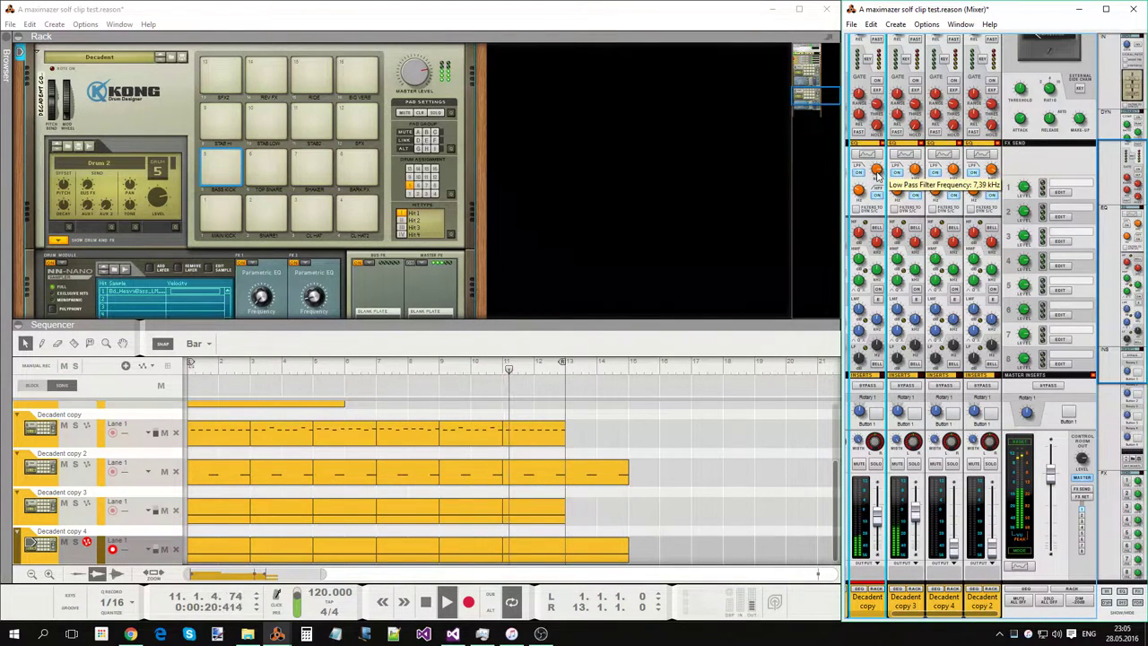
# Step: Sweep the Decadent copy channel's low-pass filter frequency down to 522.3 Hz and back up to 2.76 kHz
pyautogui.moveTo(878, 177); pyautogui.dragTo(881, 187)
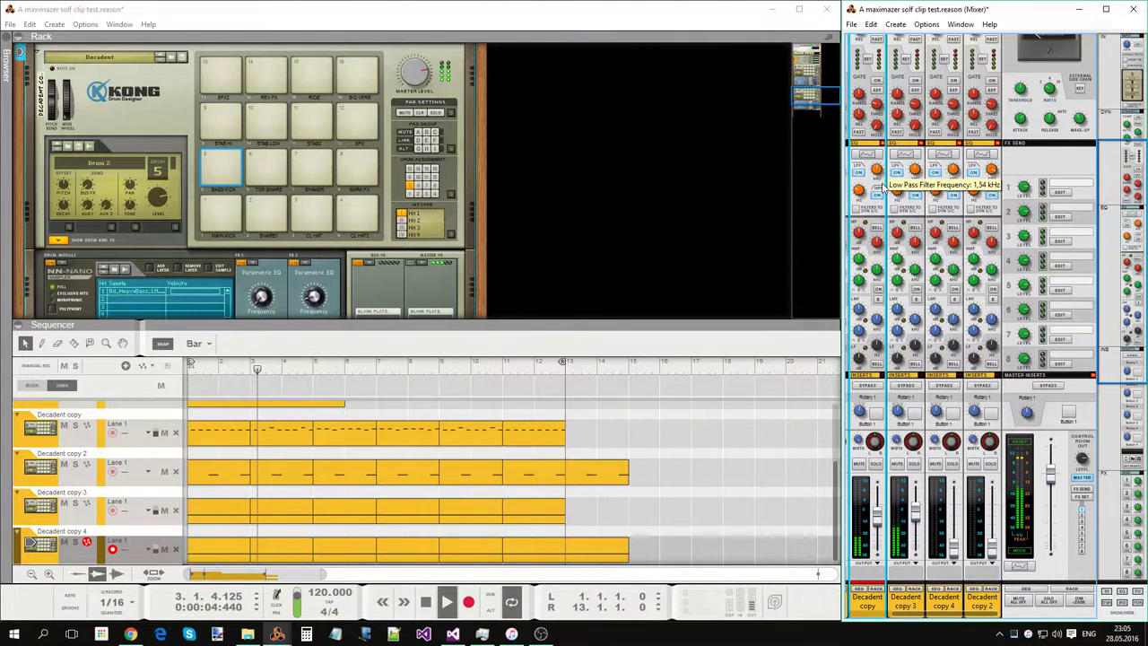
pyautogui.moveTo(882, 185); pyautogui.dragTo(888, 191)
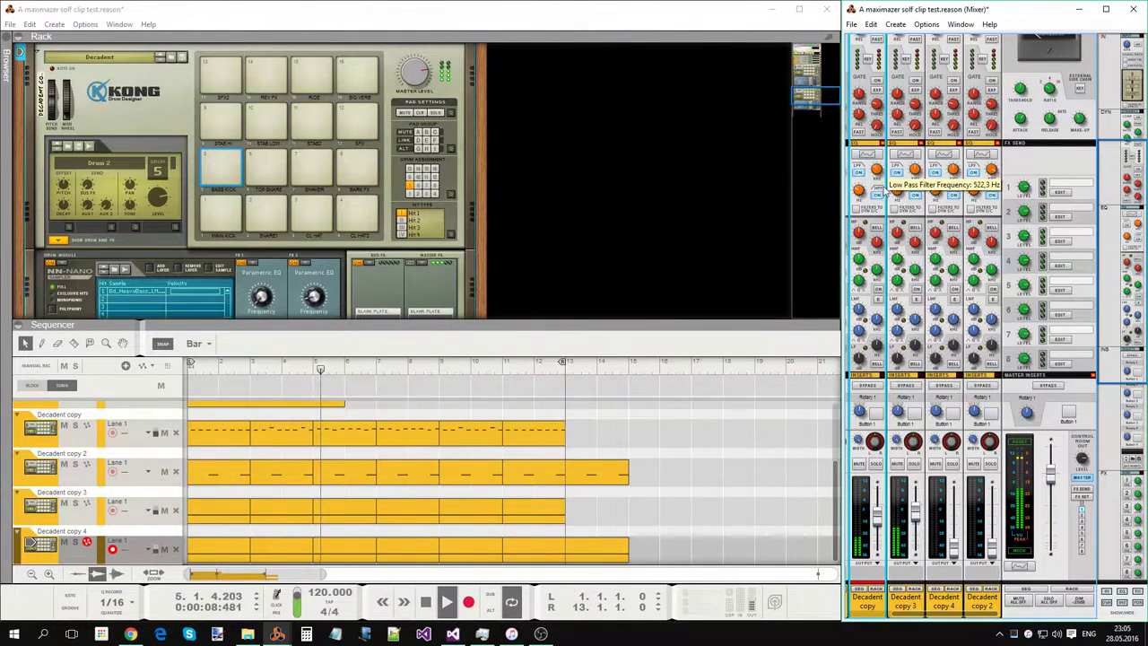
pyautogui.moveTo(884, 190)
pyautogui.mouseDown()
pyautogui.moveTo(879, 168)
pyautogui.moveTo(887, 182)
pyautogui.mouseUp()
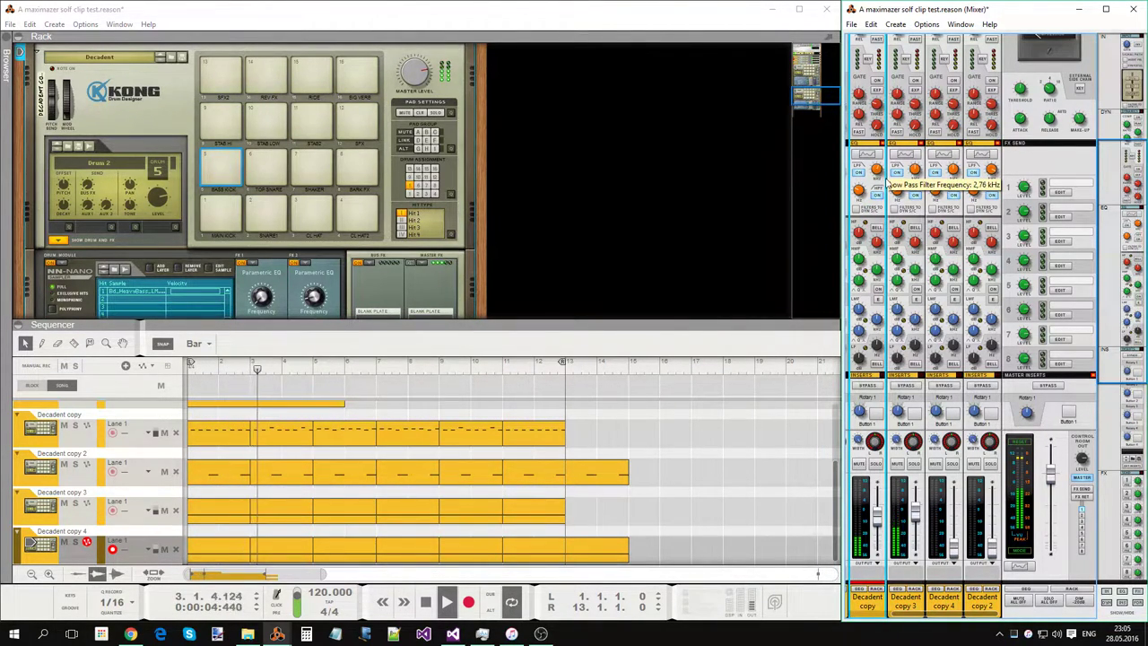
pyautogui.moveTo(884, 182); pyautogui.dragTo(884, 184)
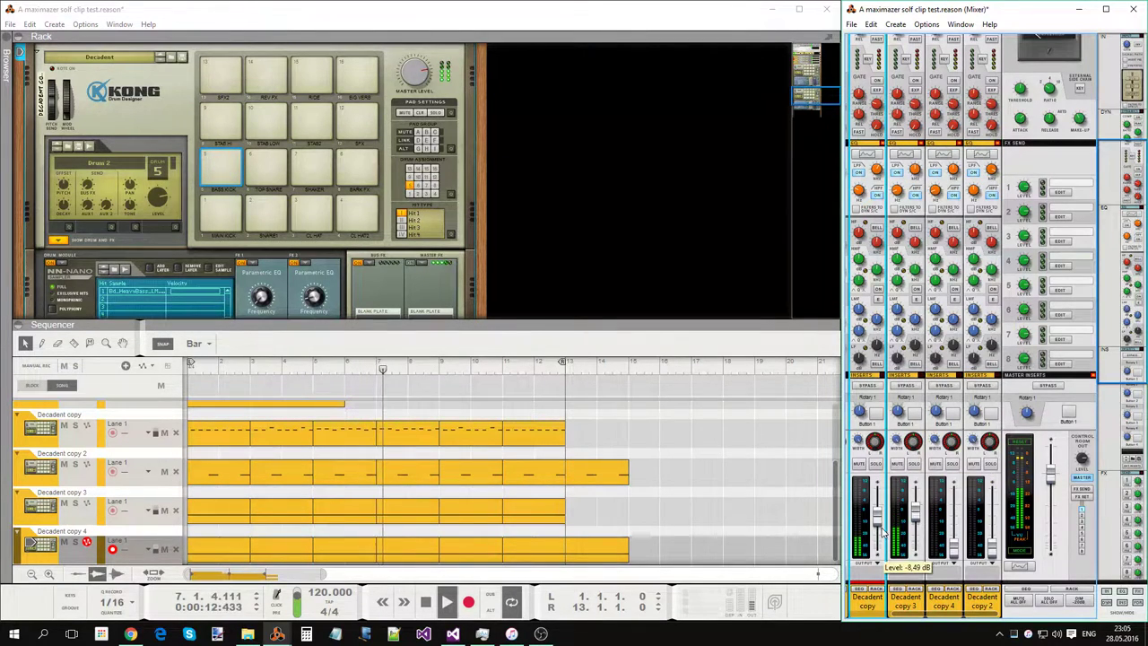
# Step: Raise the Decadent copy channel level slightly and set the Decadent copy 3 level to -7.05 dB
pyautogui.moveTo(877, 525); pyautogui.dragTo(878, 520)
pyautogui.click(917, 515)
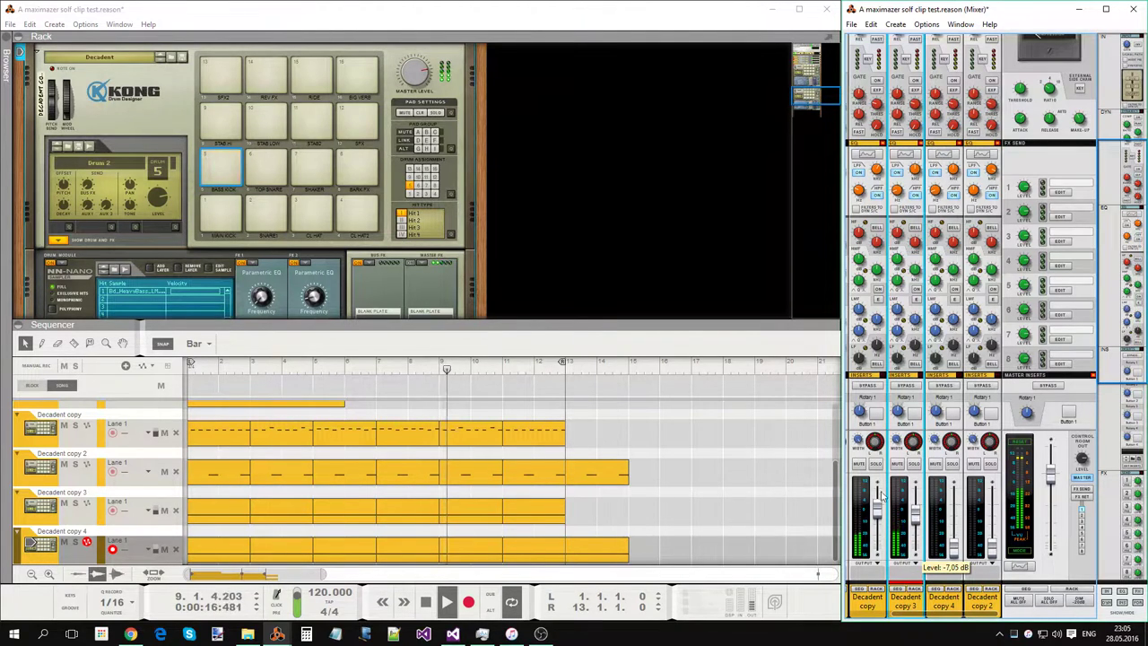
pyautogui.scroll(-4, 559, 195)
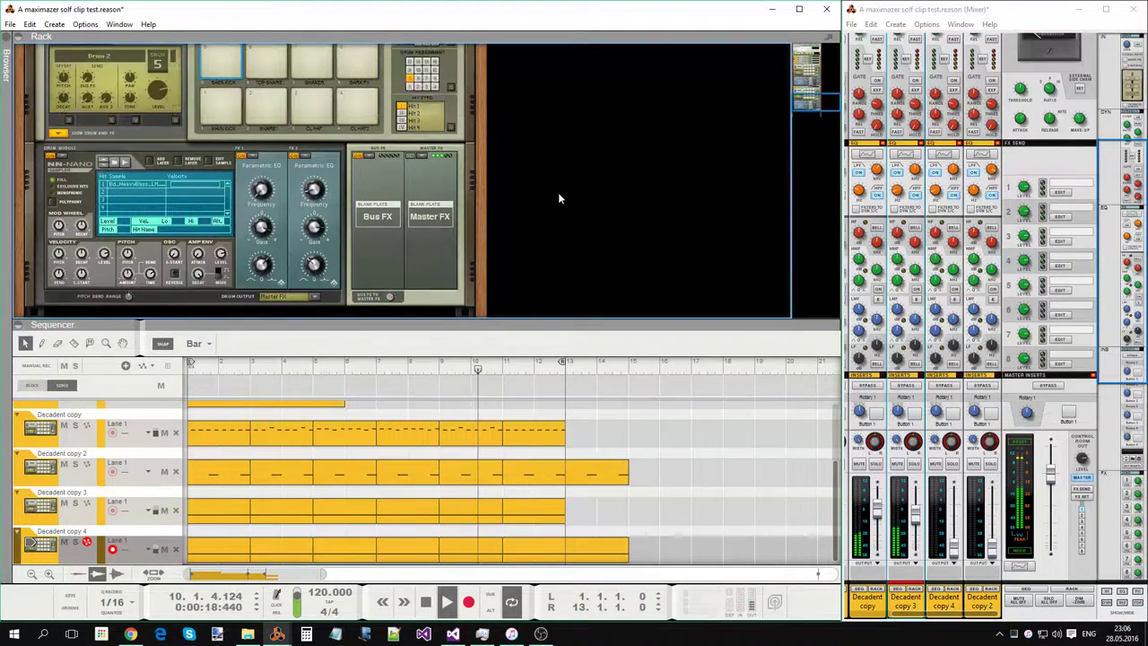
pyautogui.rightClick(239, 262)
pyautogui.click(179, 268)
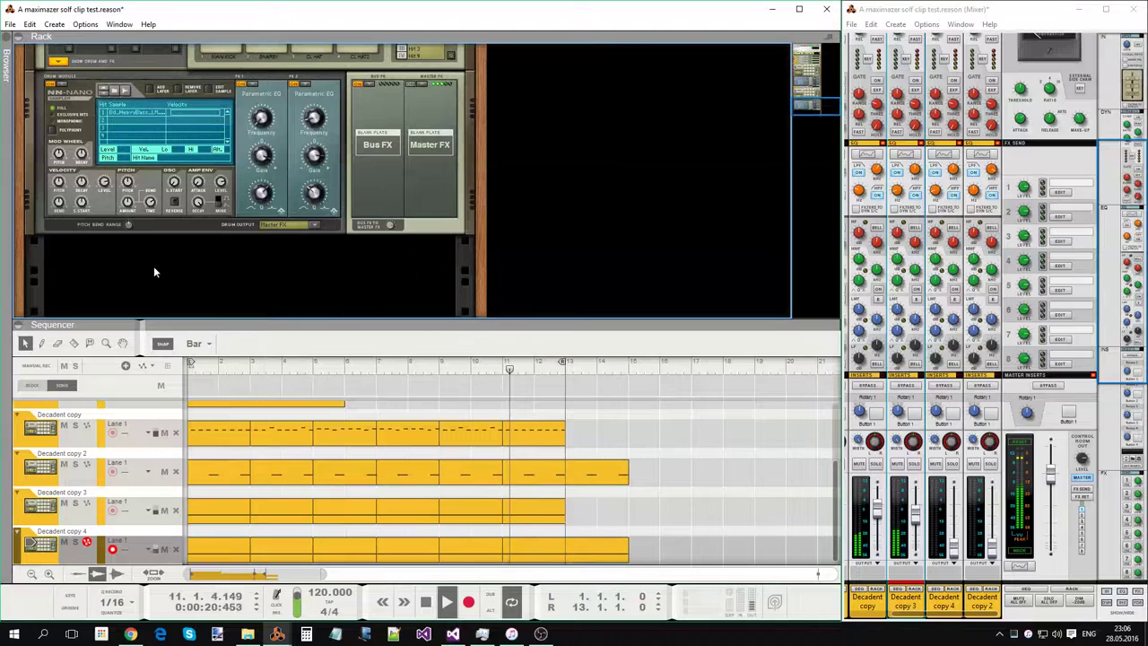
pyautogui.rightClick(154, 265)
pyautogui.click(400, 273)
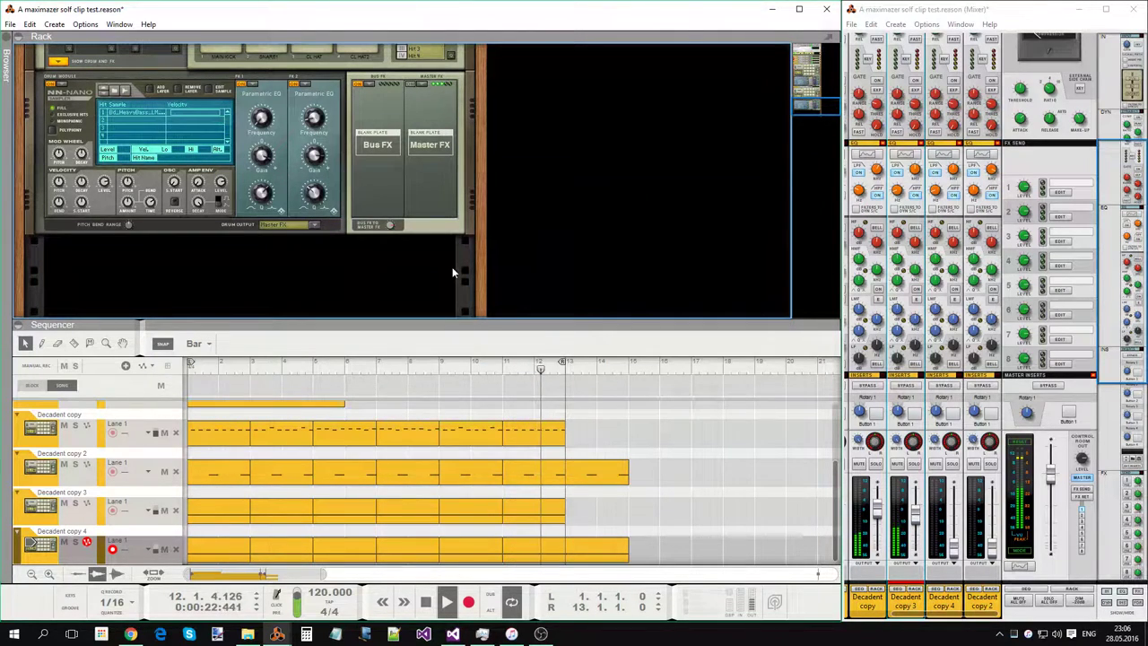
# Step: Expand the Decadent copy 3 mix channel in the rack and collapse the Kong devices of Decadent copy 3 and copy 4
pyautogui.scroll(6, 430, 251)
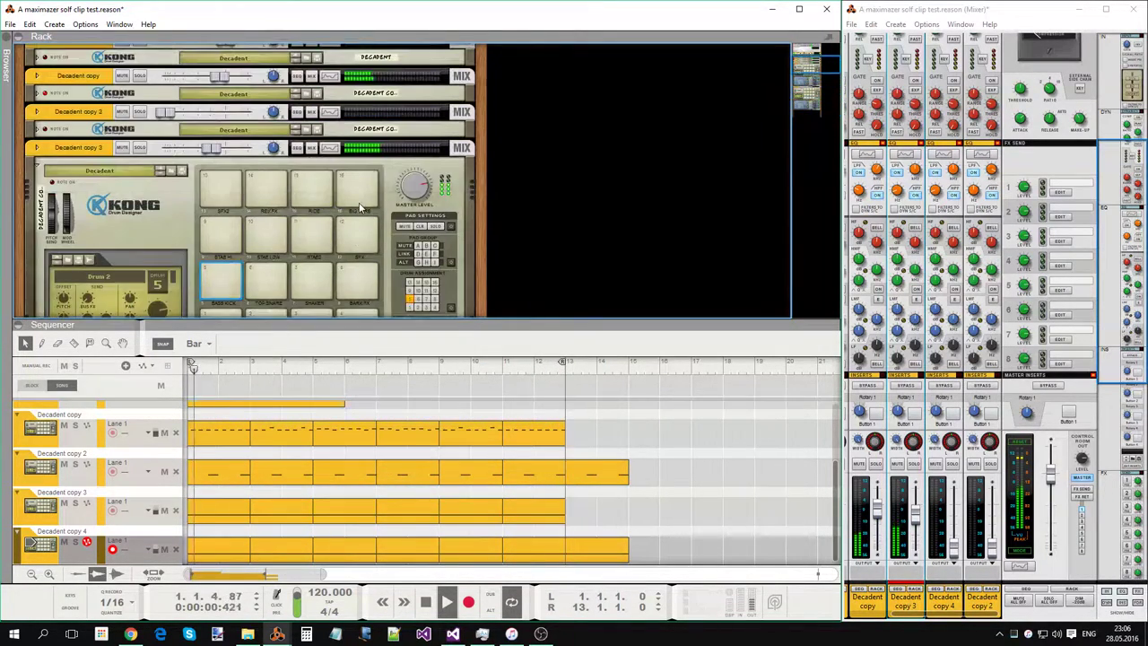
pyautogui.scroll(3, 359, 208)
pyautogui.click(37, 292)
pyautogui.scroll(-4, 80, 253)
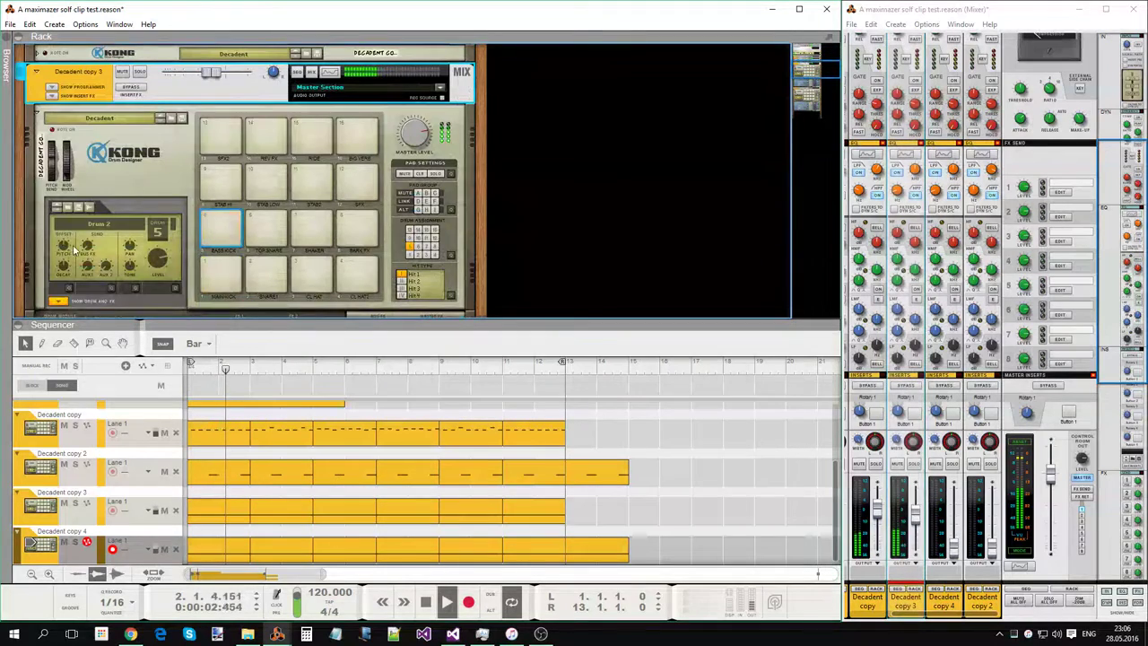
pyautogui.click(37, 112)
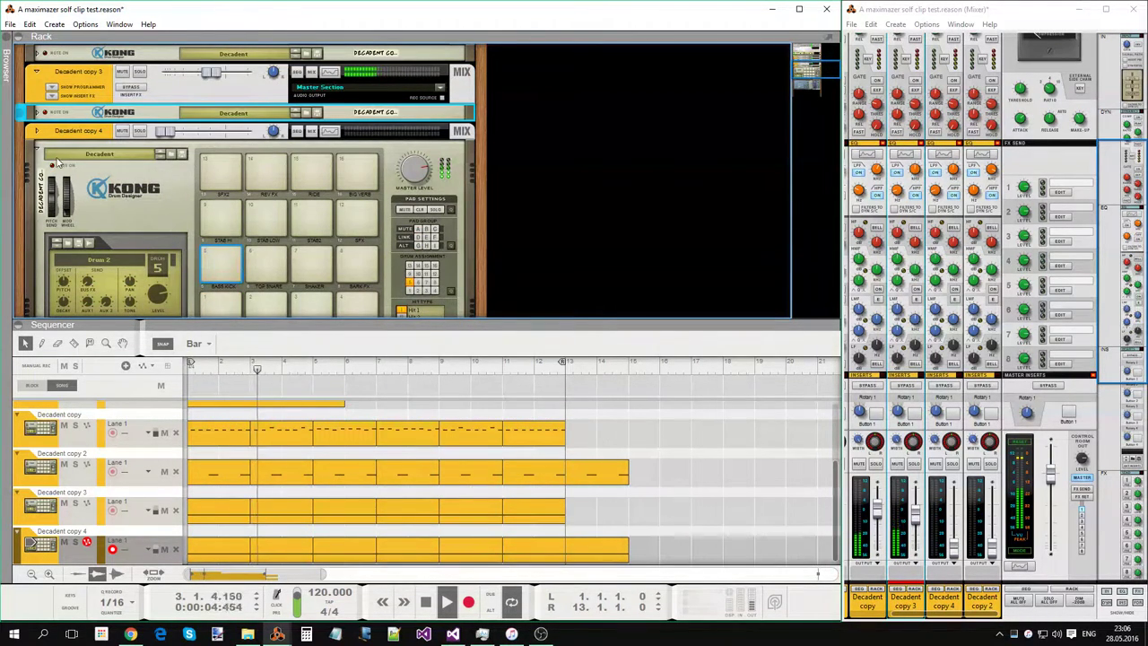
pyautogui.click(38, 153)
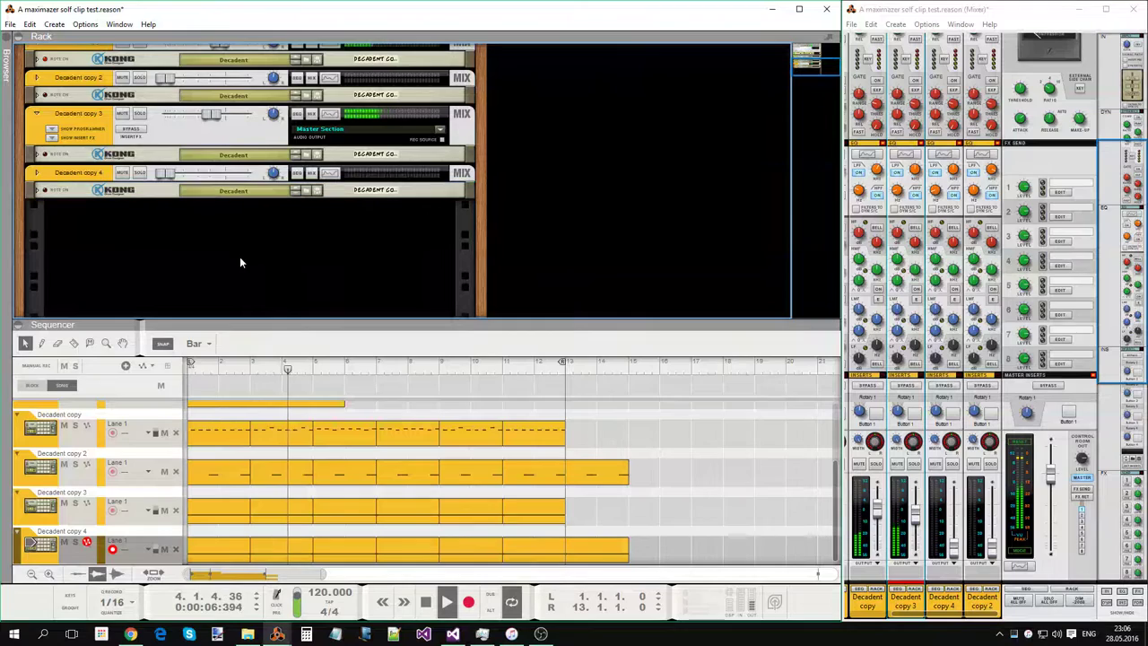
pyautogui.scroll(4, 240, 263)
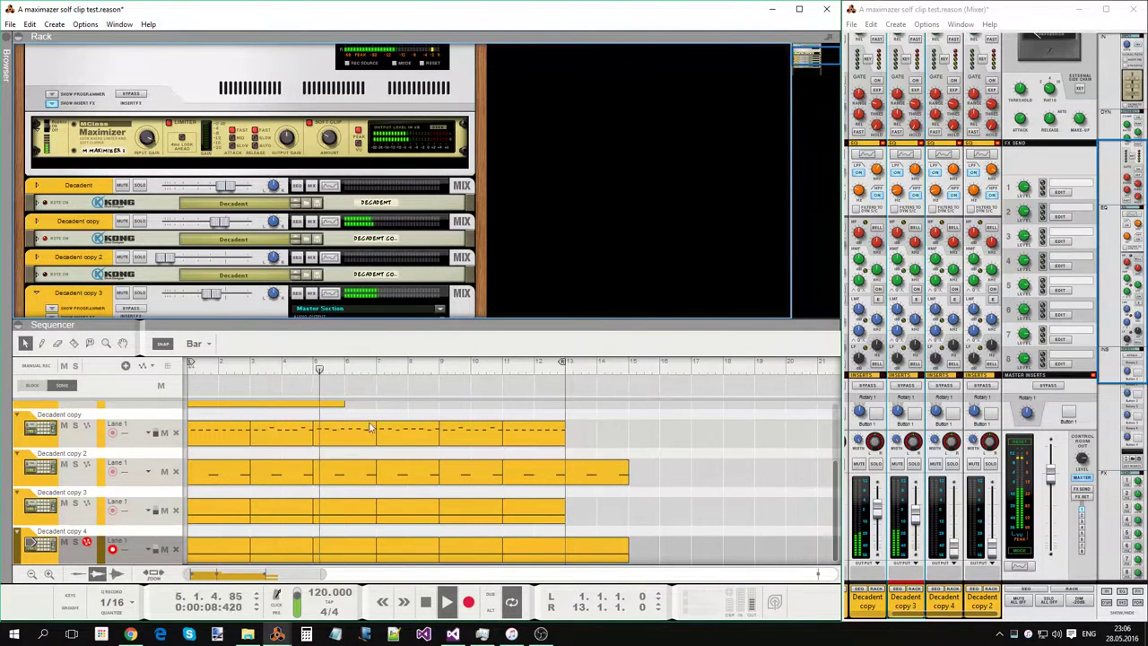
# Step: Open the clip at bar 3 on the Decadent copy track and raise its first and fifth notes from STAB HI to STAB2
pyautogui.doubleClick(295, 439)
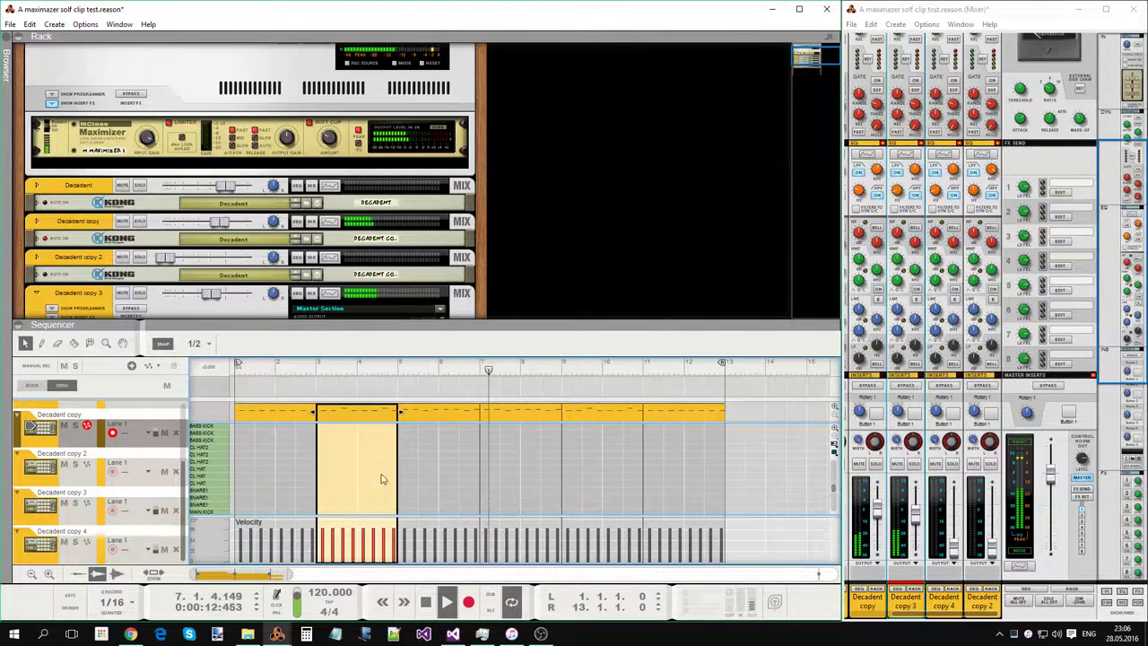
pyautogui.scroll(-3, 406, 467)
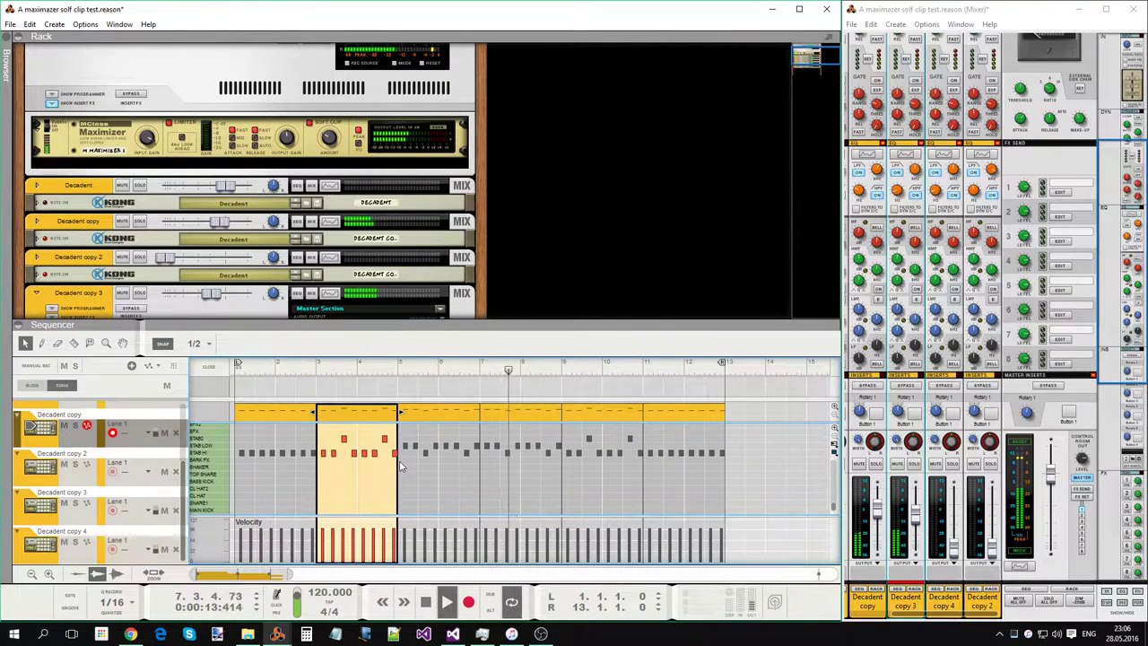
pyautogui.click(332, 453)
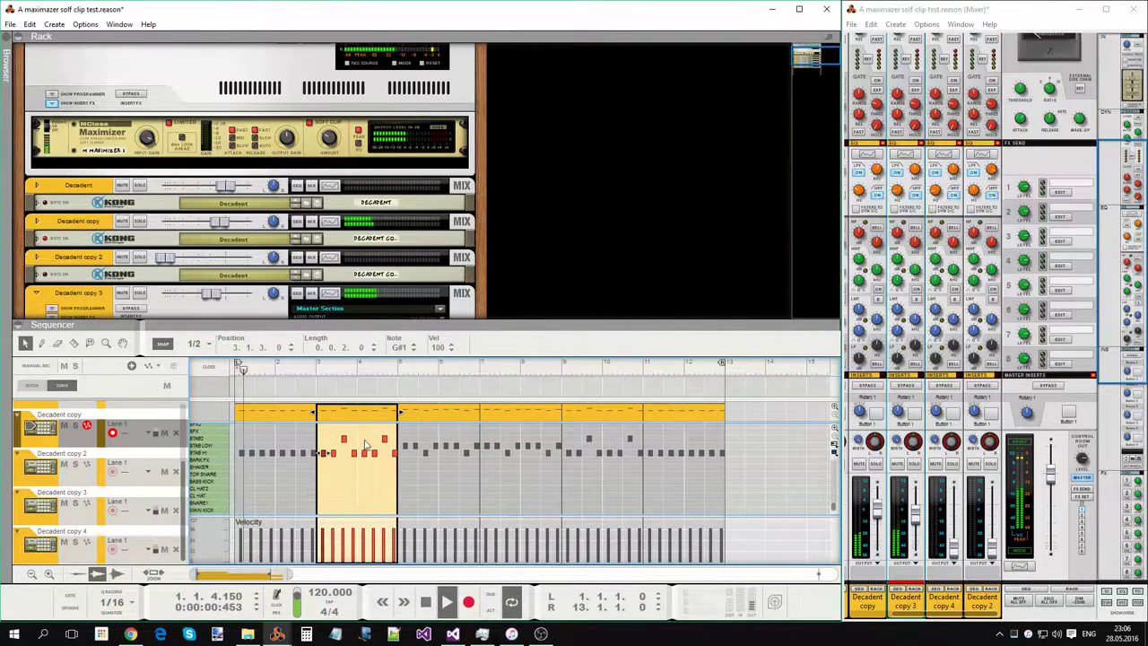
pyautogui.hotkey('ctrl', 'Up')
pyautogui.hotkey('ctrl', 'Up')
pyautogui.click(356, 498)
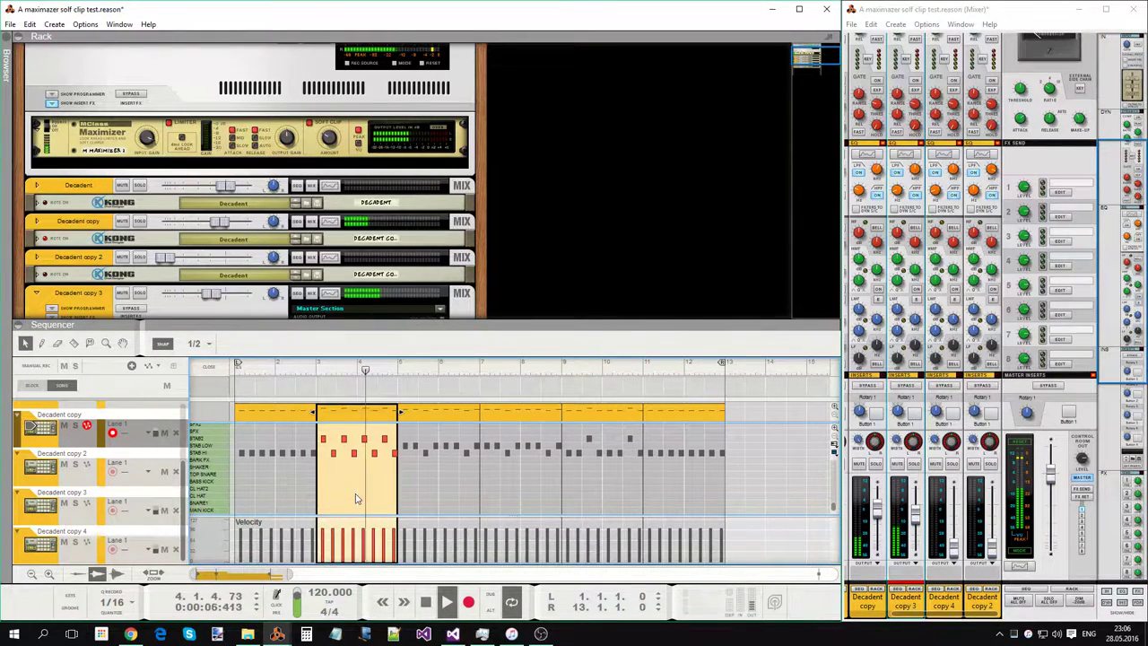
# Step: Raise the remaining STAB HI notes in the bar 3 clip to STAB LOW
pyautogui.moveTo(324, 444); pyautogui.dragTo(398, 466)
pyautogui.press('Up')
pyautogui.click(384, 425)
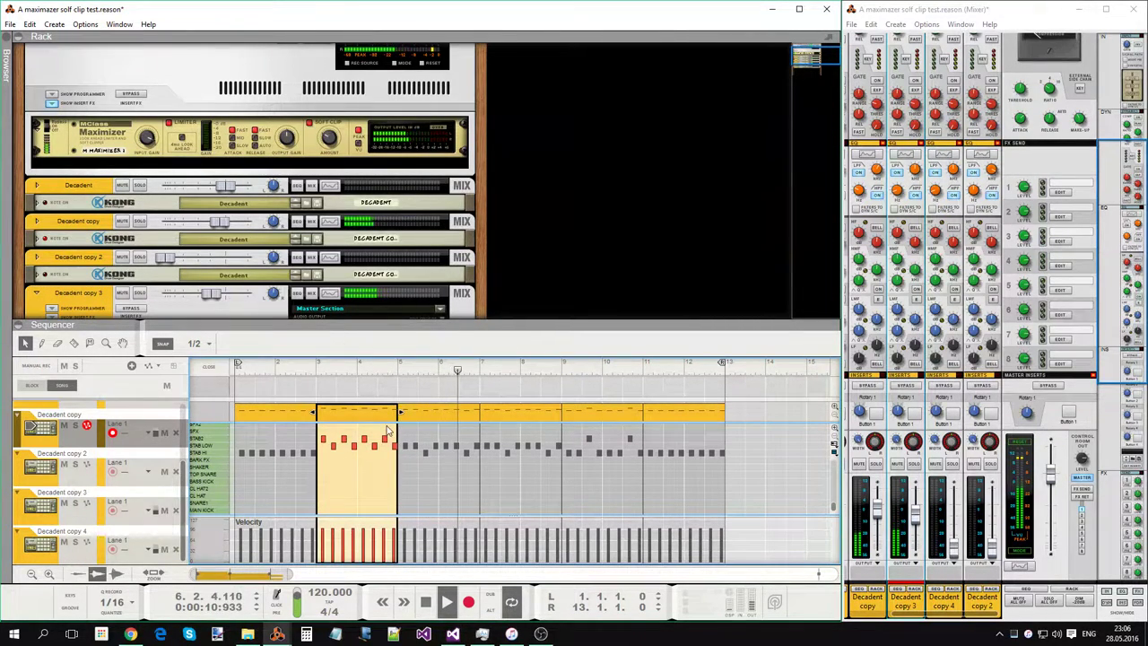
# Step: In the Decadent copy clip at bar 7, raise the second and sixth notes from STAB LOW to STAB2
pyautogui.click(520, 471)
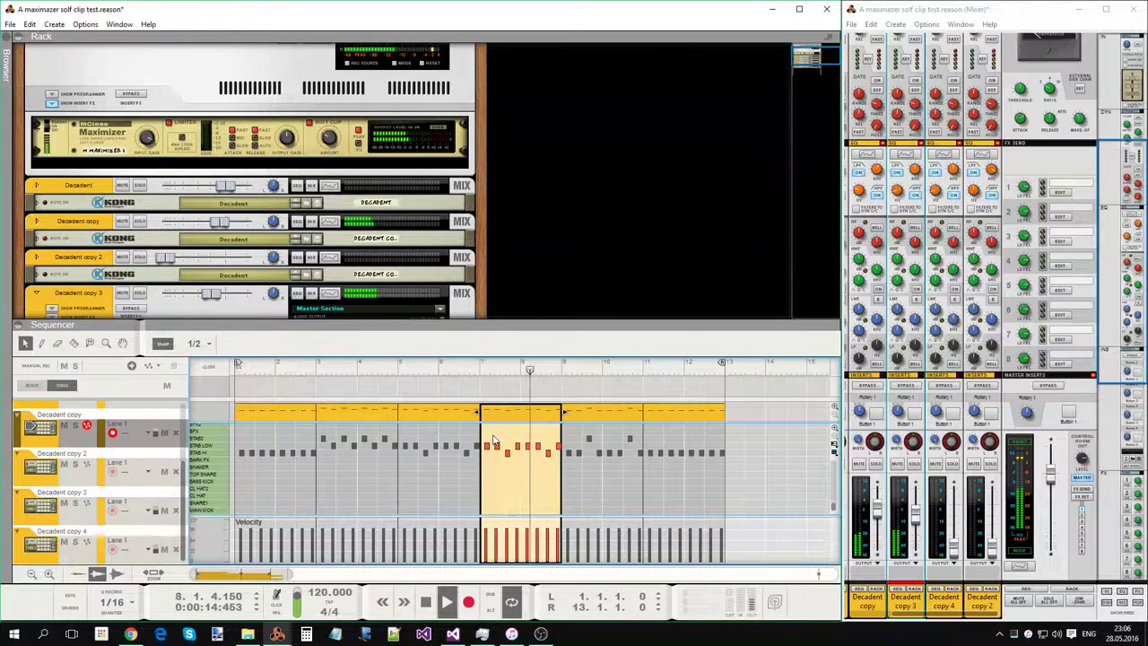
pyautogui.click(493, 443)
pyautogui.press('Up')
pyautogui.click(527, 445)
pyautogui.press('Up')
pyautogui.hotkey('ctrl', 'Up')
pyautogui.hotkey('ctrl', 'Down')
pyautogui.hotkey('ctrl', 'Down')
pyautogui.press('Right')
pyautogui.hotkey('ctrl', 'Up')
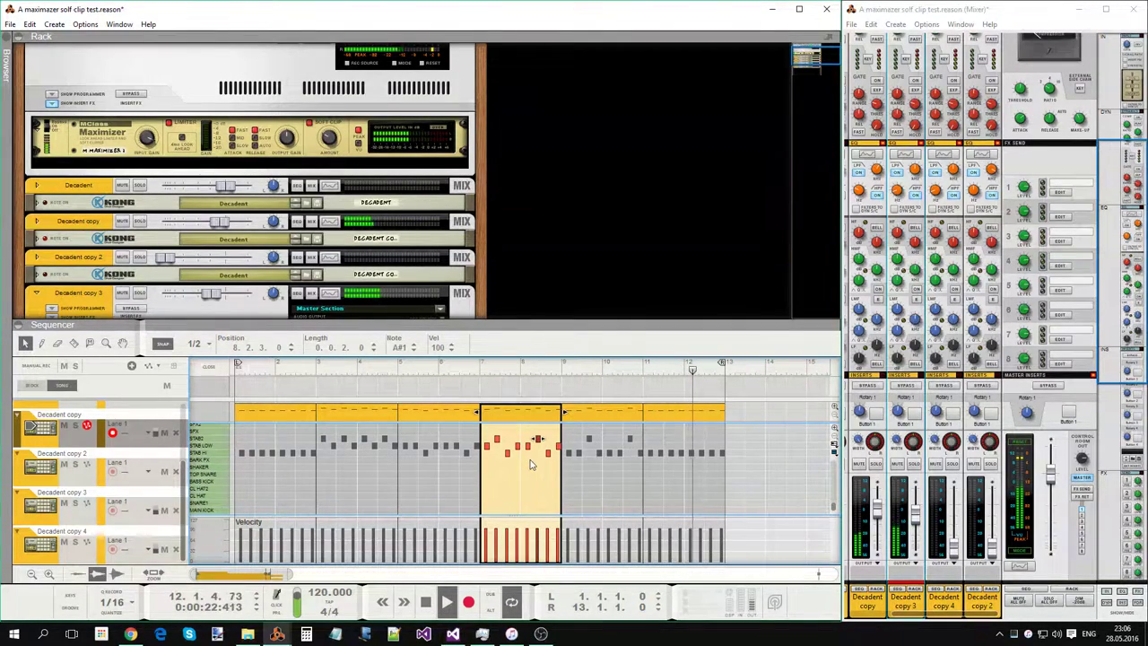
pyautogui.click(532, 486)
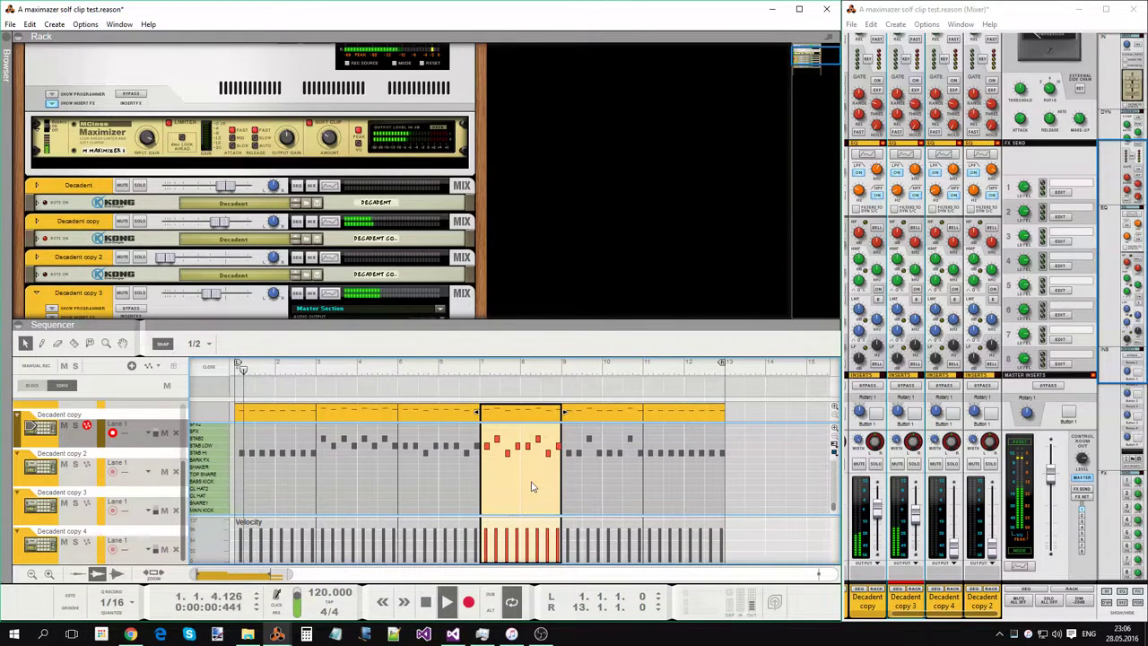
# Step: In the clip at bar 1, raise the note at 1.4.3 to STAB LOW and lower the last note by one row
pyautogui.click(275, 484)
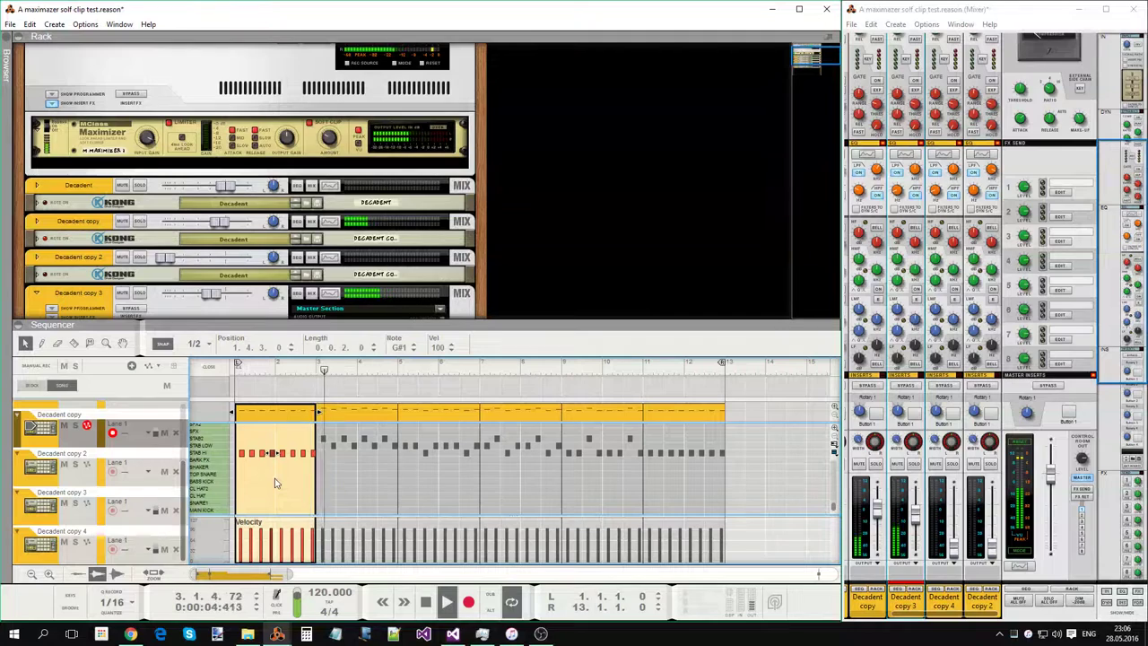
pyautogui.hotkey('ctrl', 'Up')
pyautogui.click(313, 452)
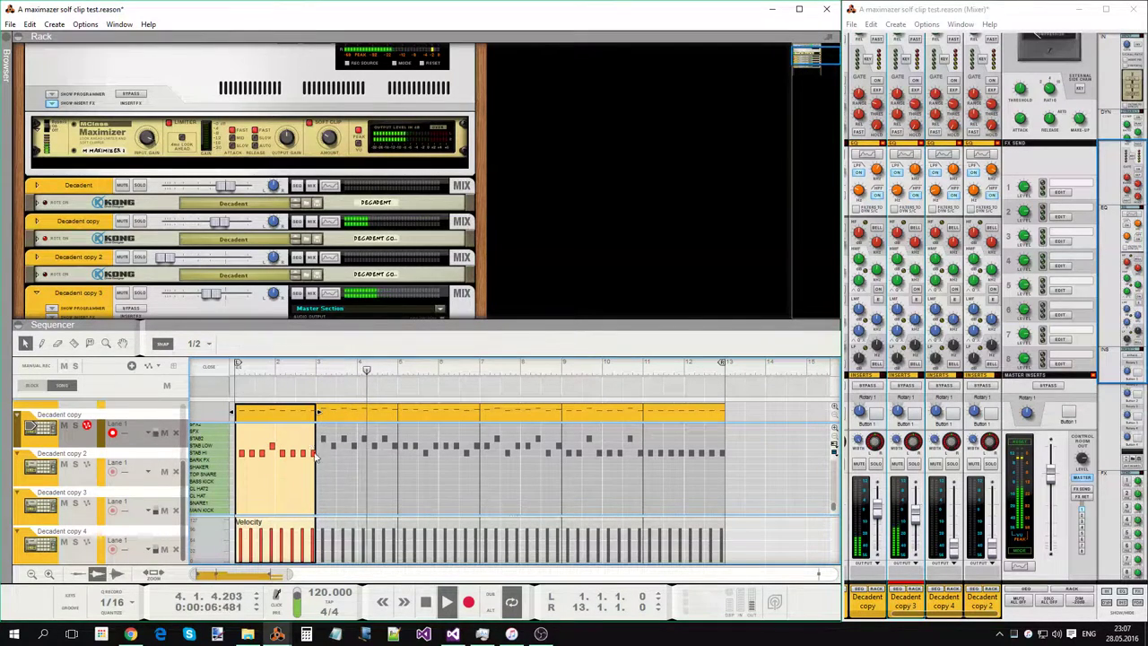
pyautogui.hotkey('ctrl', 'Down')
# Step: In the clip at bar 11, raise the note at 11.4.3 to STAB LOW and lower the last note, at 12.4.3, to G1
pyautogui.click(666, 471)
pyautogui.click(666, 476)
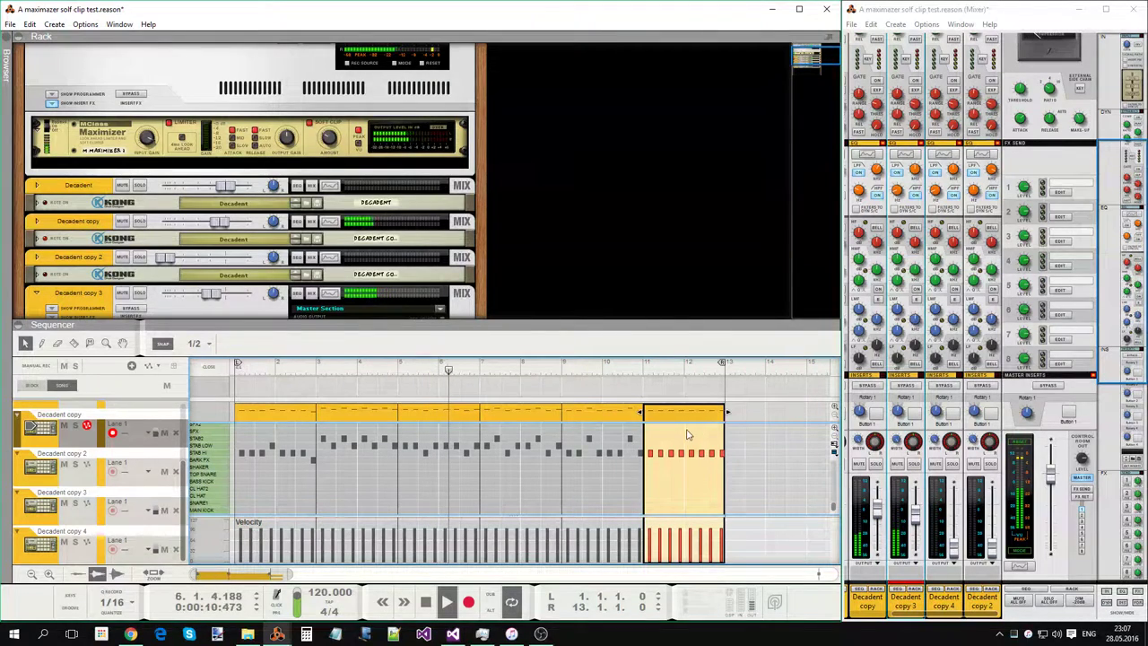
pyautogui.click(681, 455)
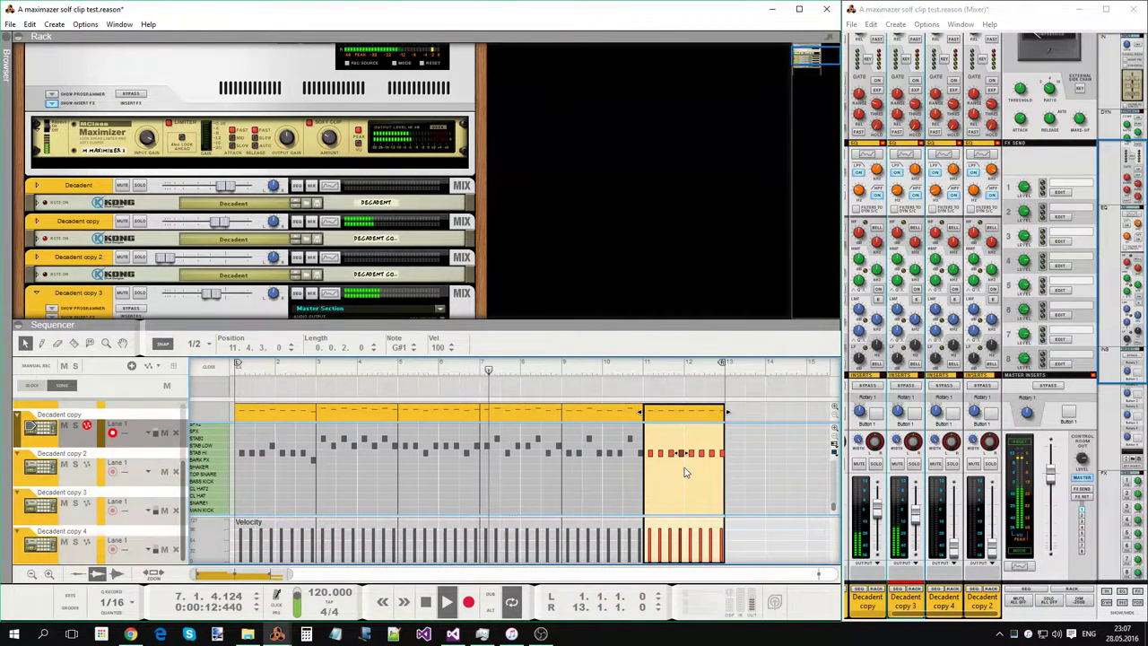
pyautogui.hotkey('ctrl', 'Up')
pyautogui.doubleClick(717, 446)
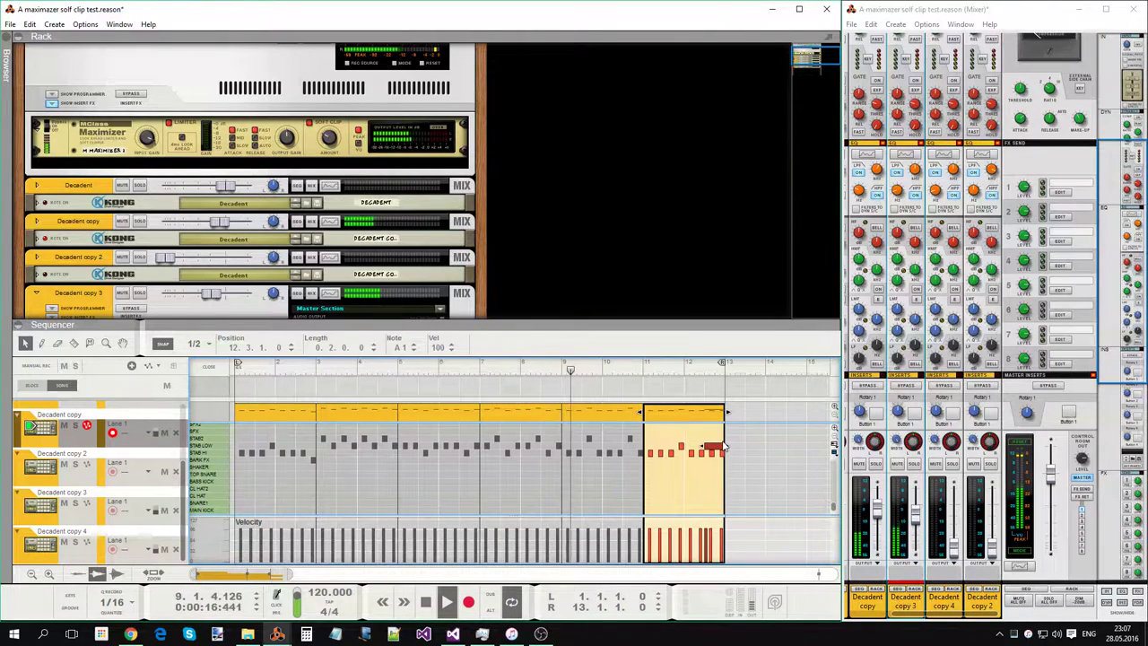
pyautogui.hotkey('ctrl', 'z')
pyautogui.hotkey('ctrl', 'Down')
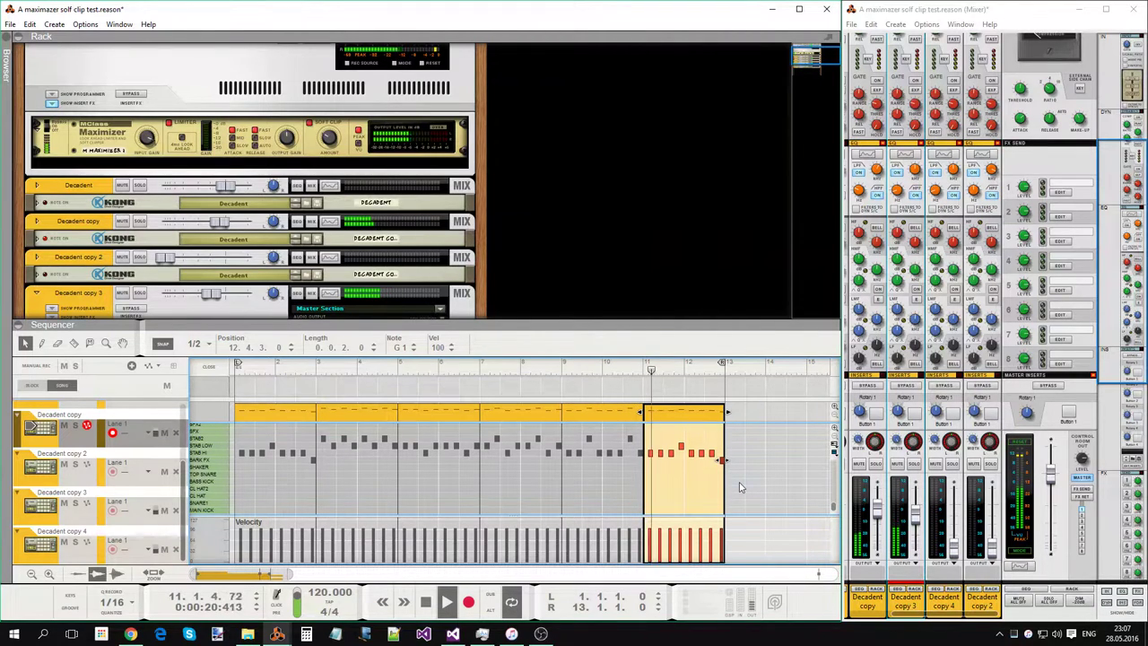
# Step: In the Decadent copy clip at bar 11, raise the last note, at 12.4.3, to STAB2
pyautogui.click(713, 497)
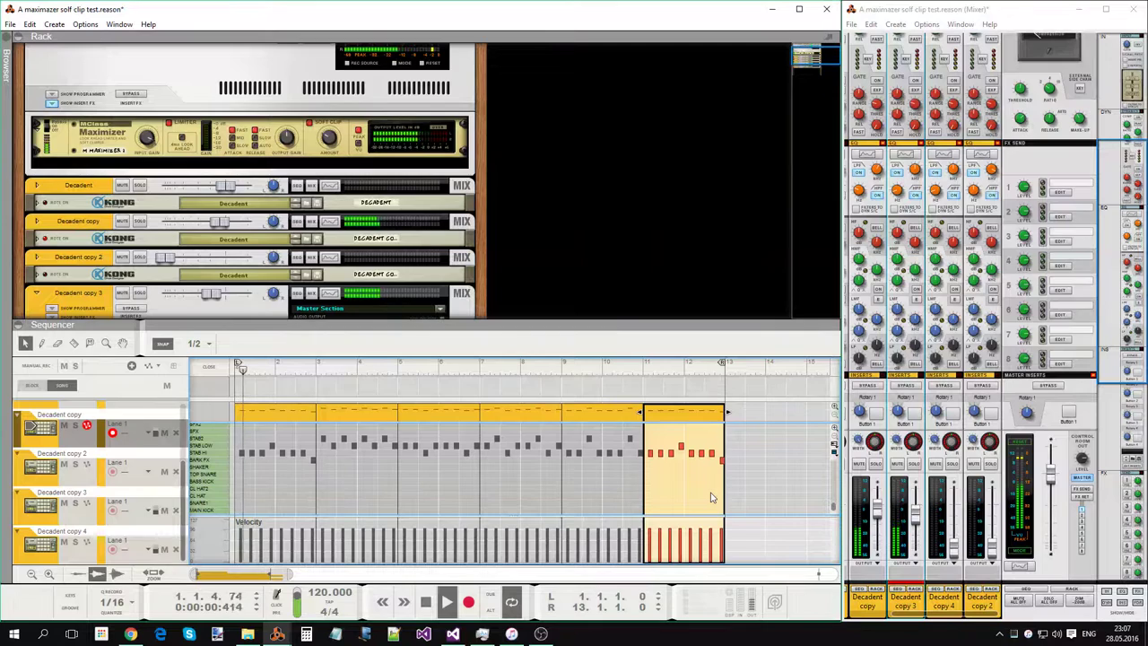
pyautogui.click(720, 458)
pyautogui.press('Up')
pyautogui.press('Up')
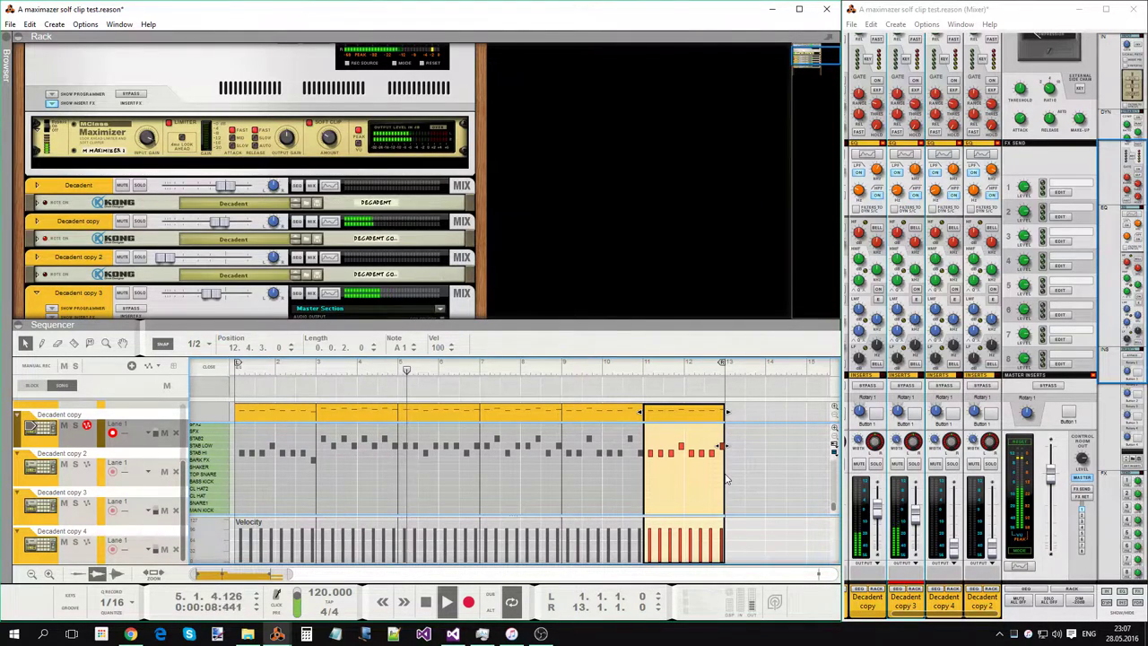
pyautogui.click(726, 479)
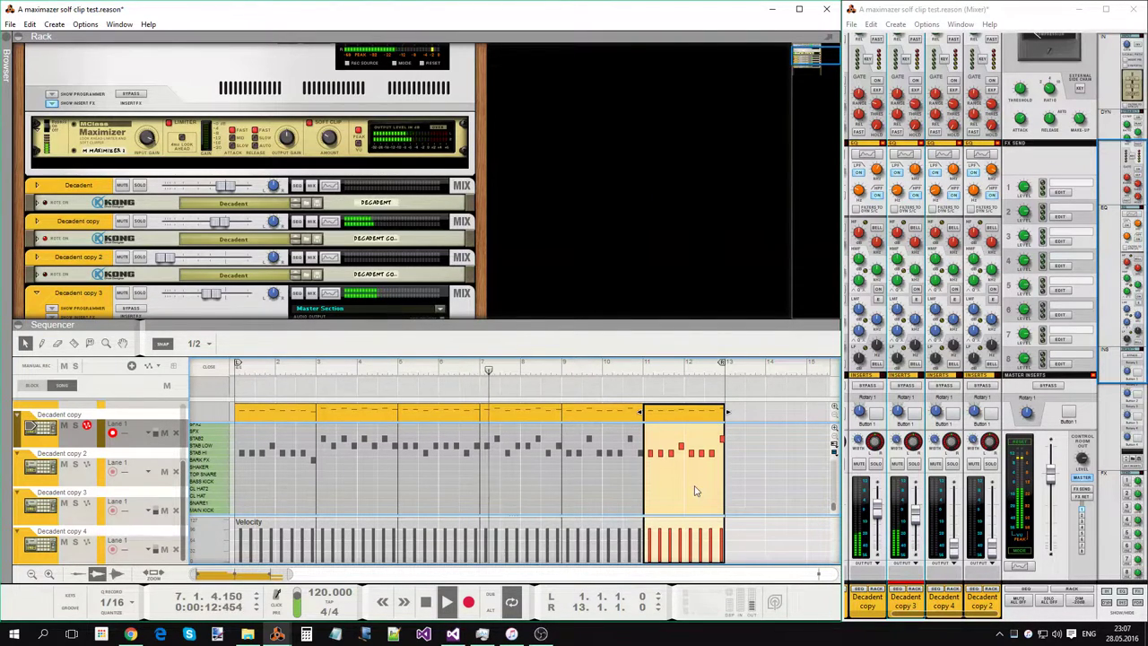
# Step: In the clip at bar 1, lower the last note, at 2.4.3, to E1 on the BASS KICK row
pyautogui.click(316, 451)
pyautogui.click(318, 461)
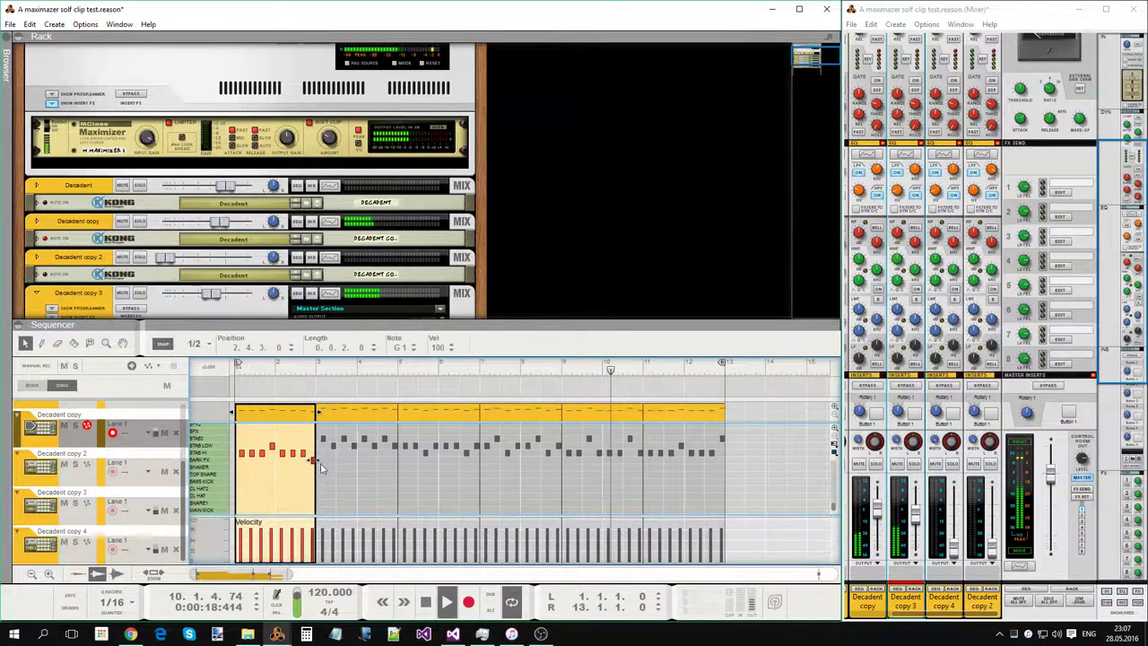
pyautogui.hotkey('ctrl', 'Down')
pyautogui.hotkey('ctrl', 'Down')
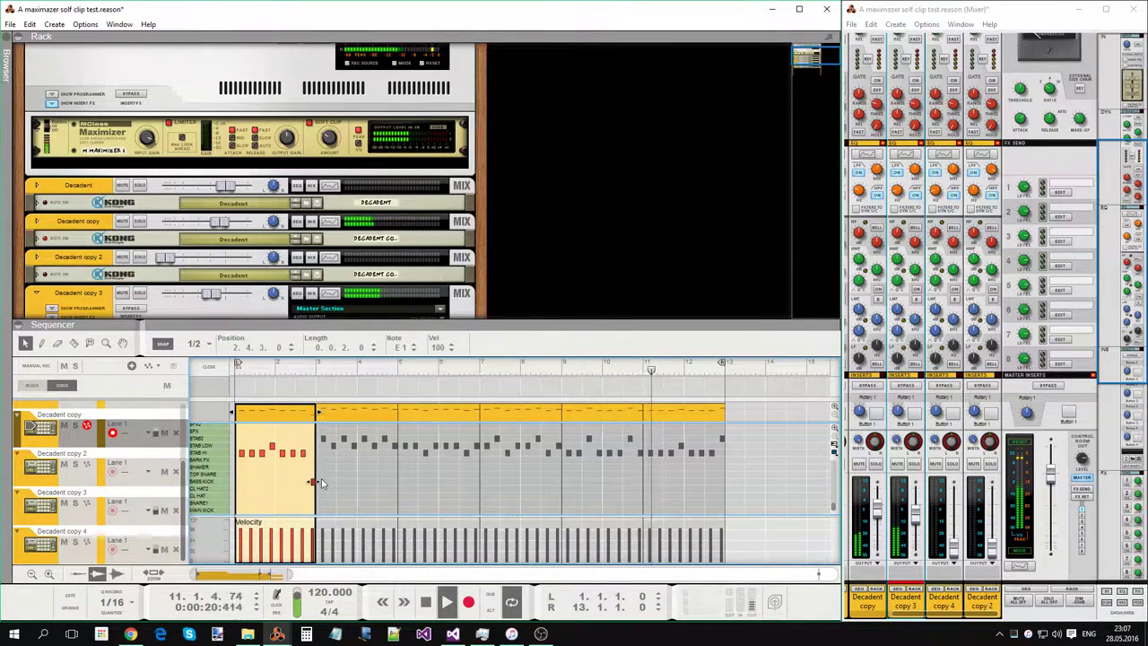
pyautogui.press('Down')
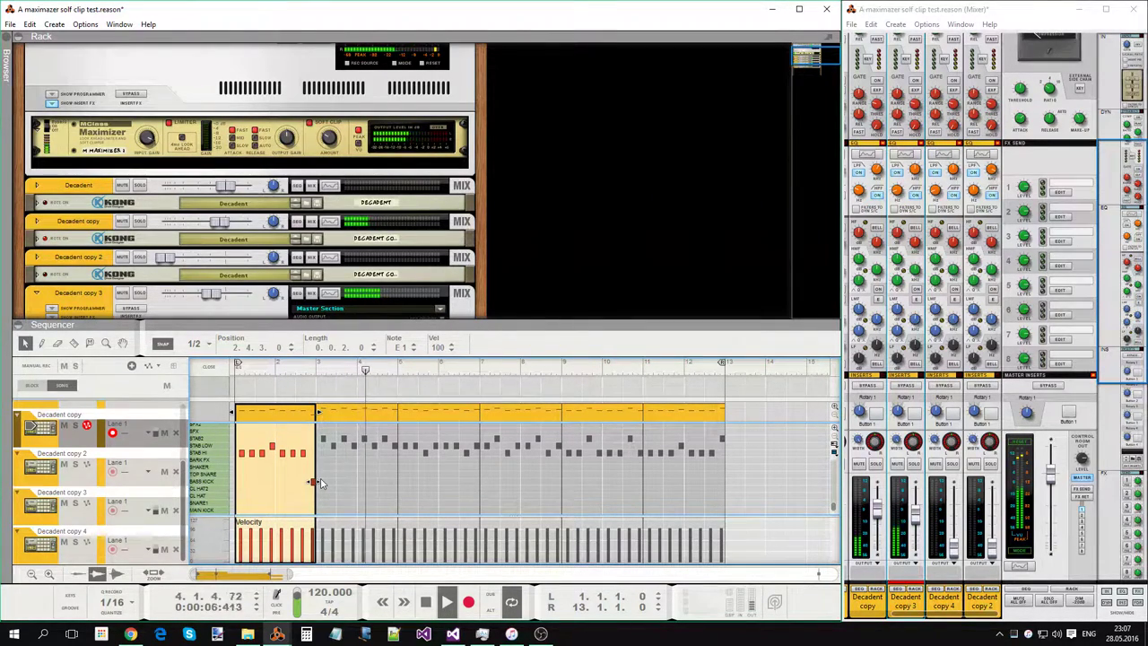
pyautogui.click(414, 471)
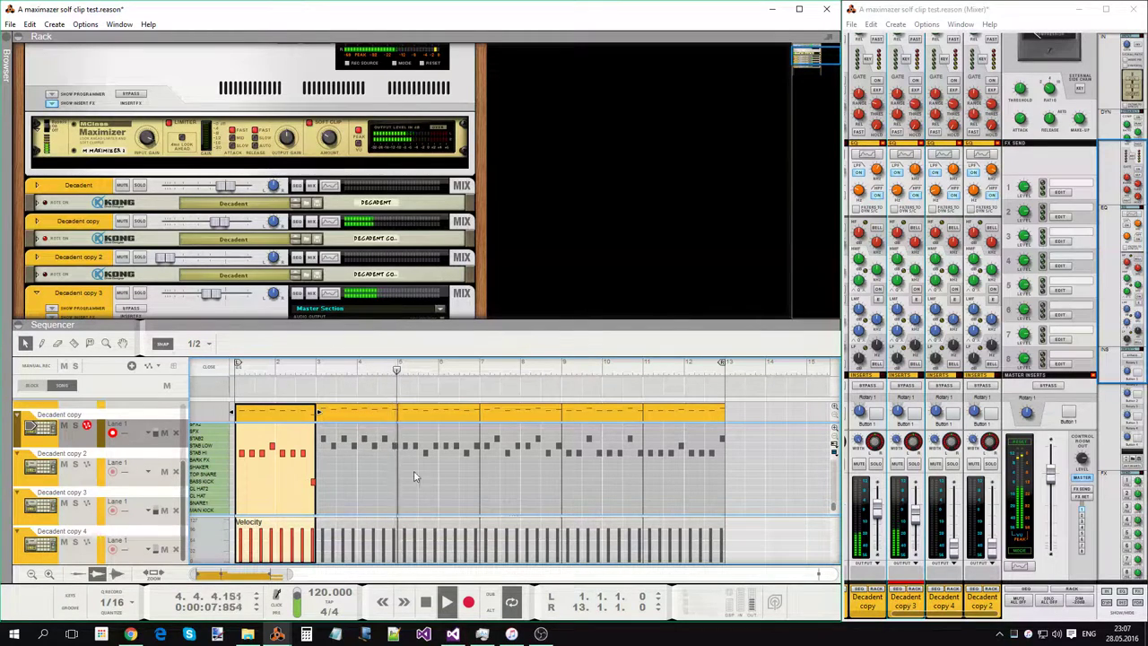
# Step: In the clip at bar 9, lower the last note, at 10.4.3, to BASS KICK
pyautogui.click(463, 469)
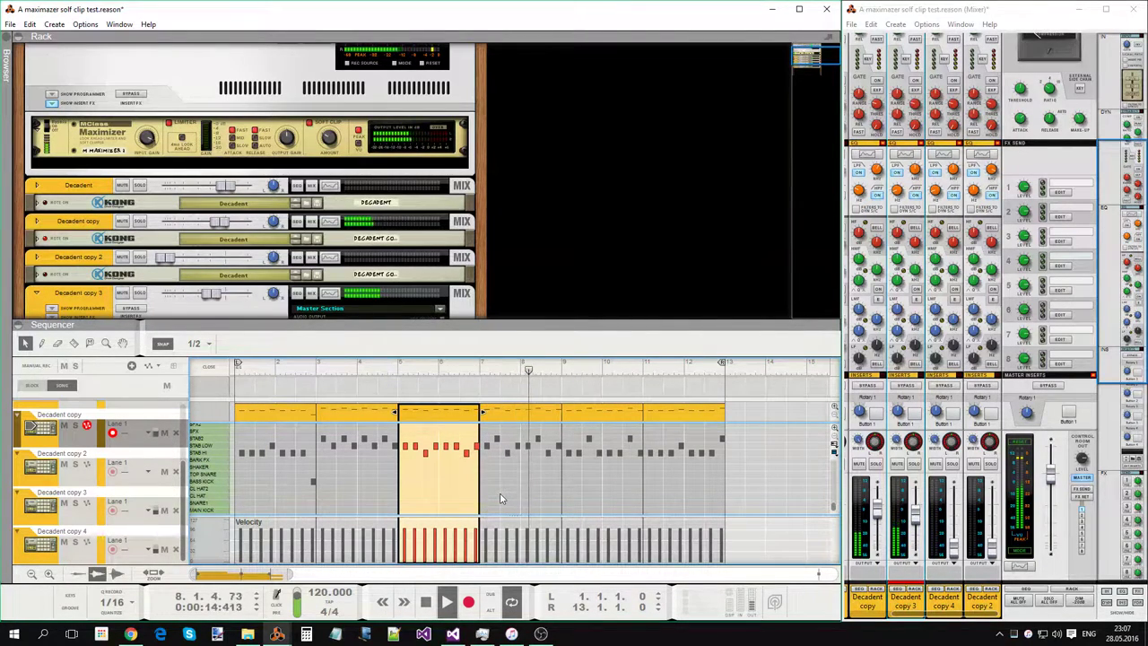
pyautogui.click(631, 472)
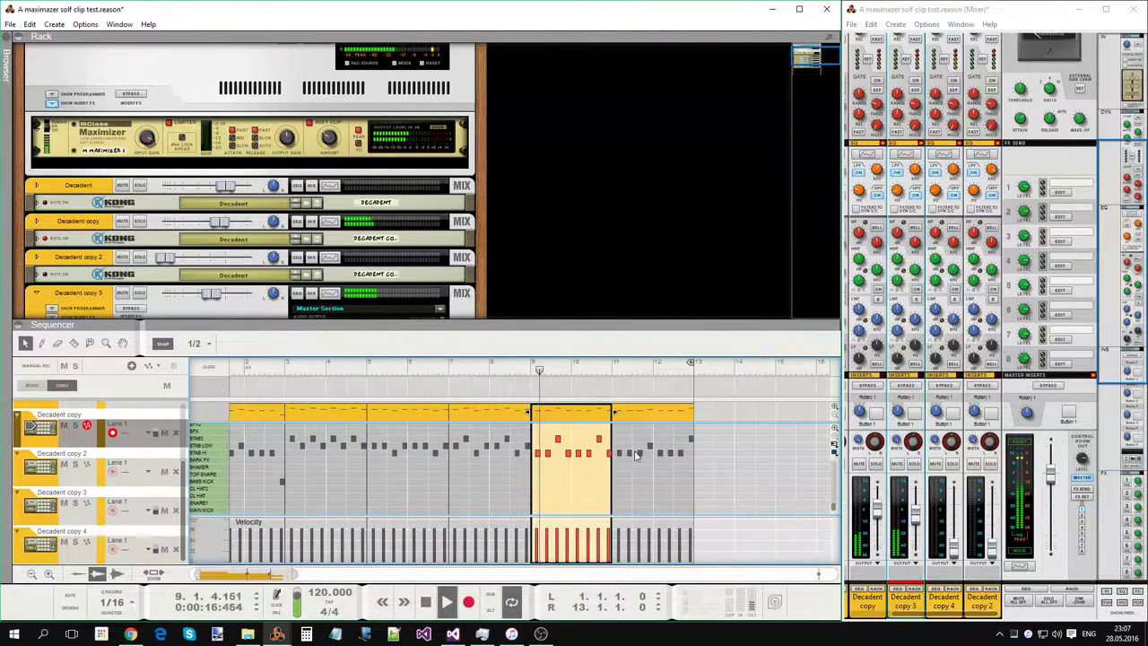
pyautogui.moveTo(613, 468); pyautogui.dragTo(616, 477)
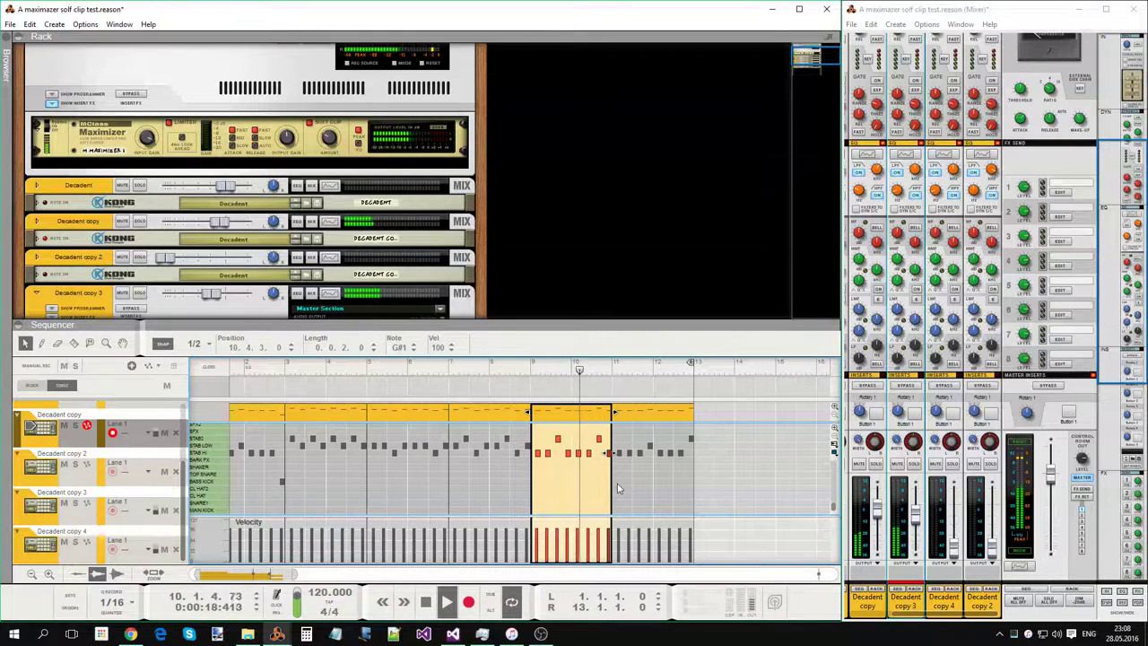
pyautogui.hotkey('ctrl', 'Down')
pyautogui.hotkey('ctrl', 'Down')
pyautogui.hotkey('ctrl', 'Down')
pyautogui.hotkey('ctrl', 'Down')
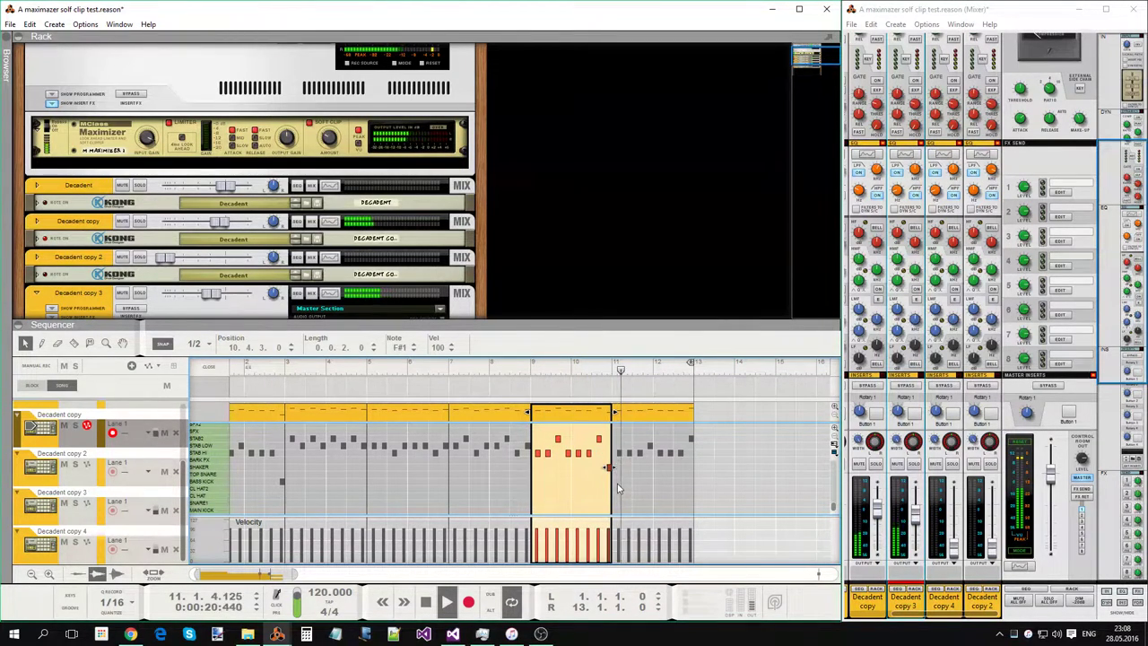
pyautogui.click(617, 487)
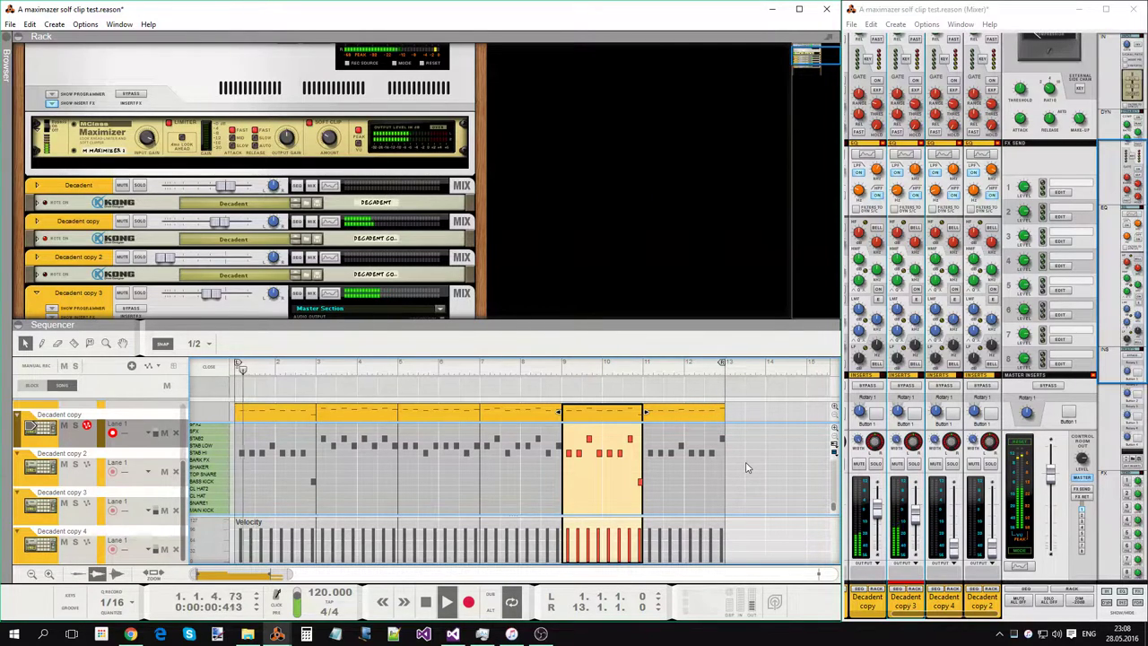
# Step: Raise the last note of the bar 11 clip, at 12.4.3, to B1
pyautogui.click(720, 440)
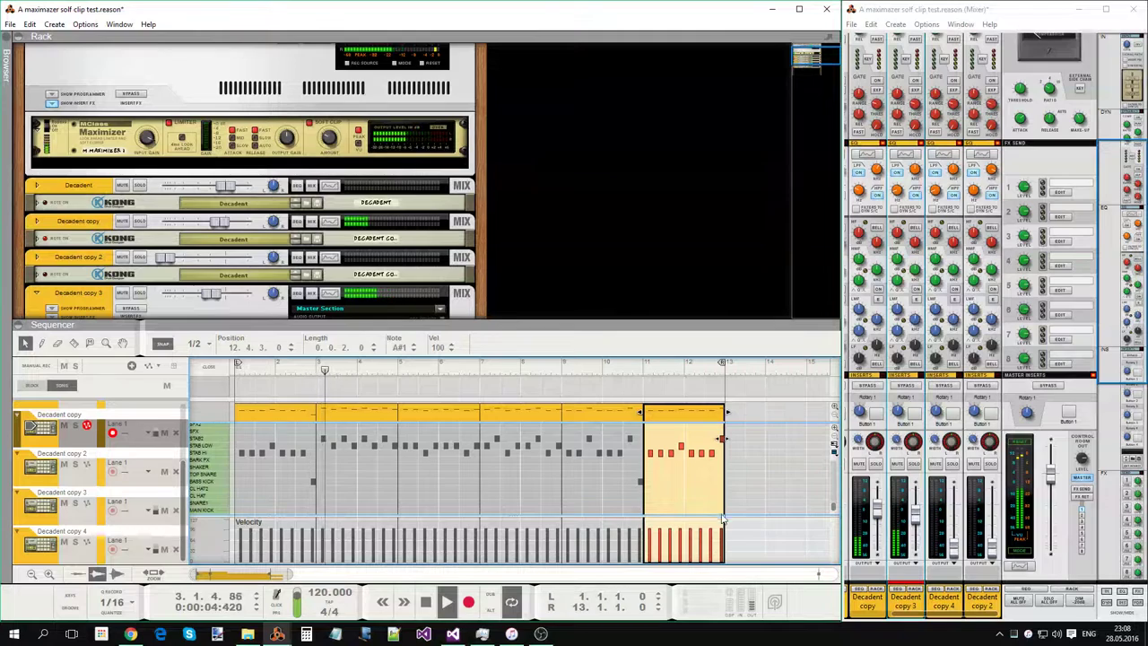
pyautogui.scroll(2, 724, 515)
pyautogui.hotkey('ctrl', 'Up')
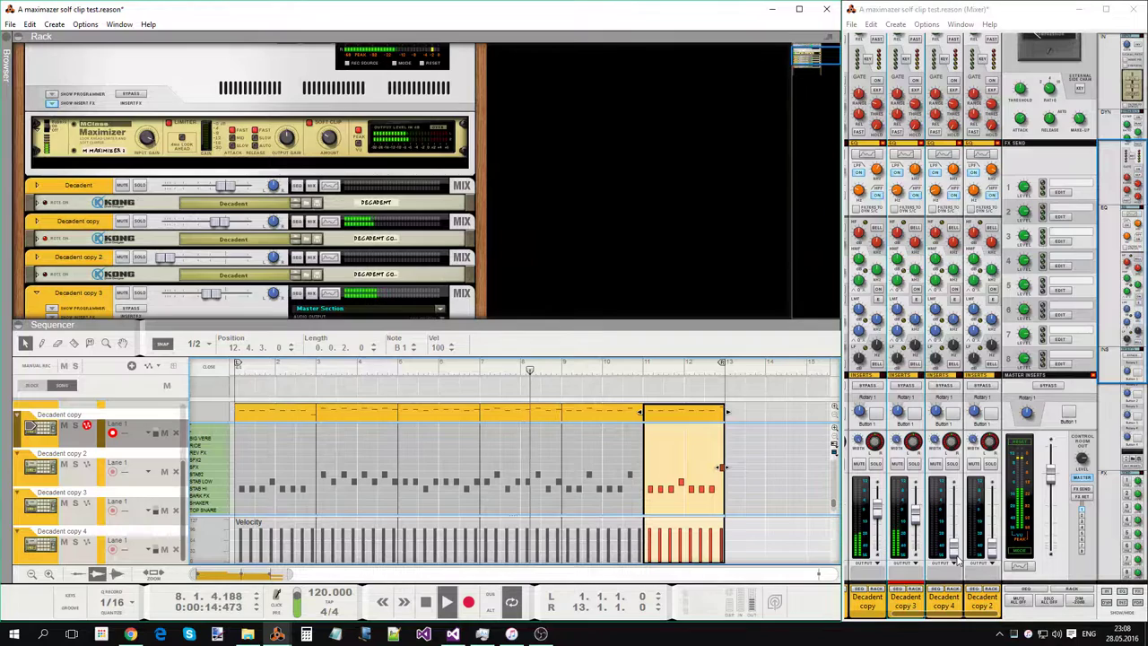
# Step: Raise the Decadent copy 3 channel level slightly and try pan positions such as -90 and 16 on it
pyautogui.click(917, 523)
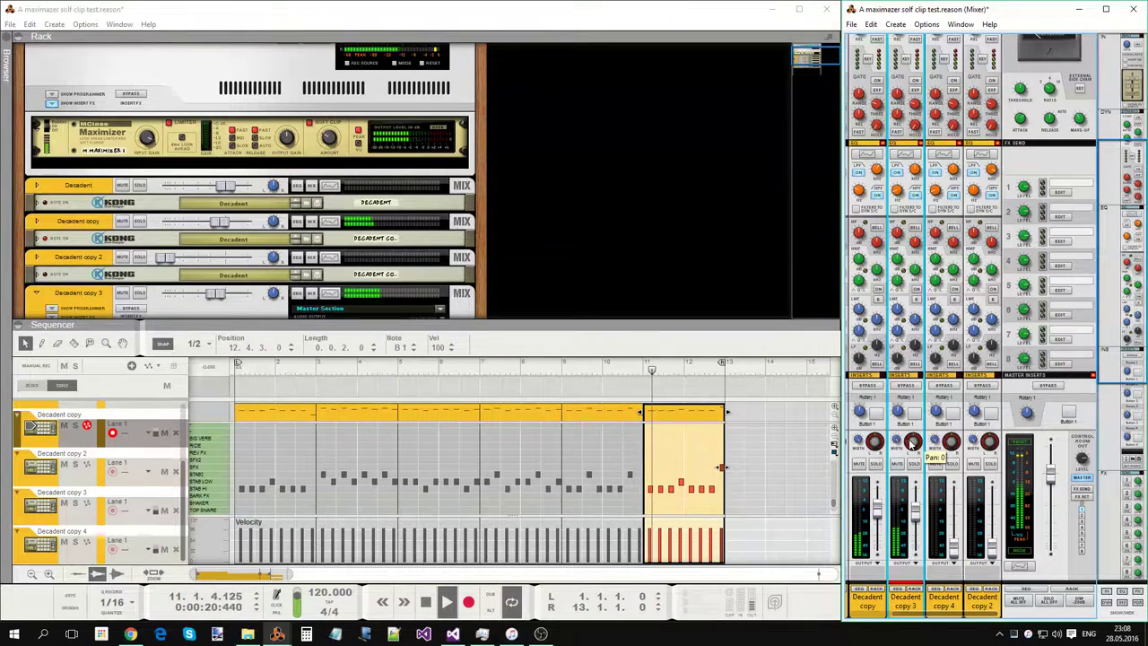
pyautogui.moveTo(912, 441); pyautogui.dragTo(929, 461)
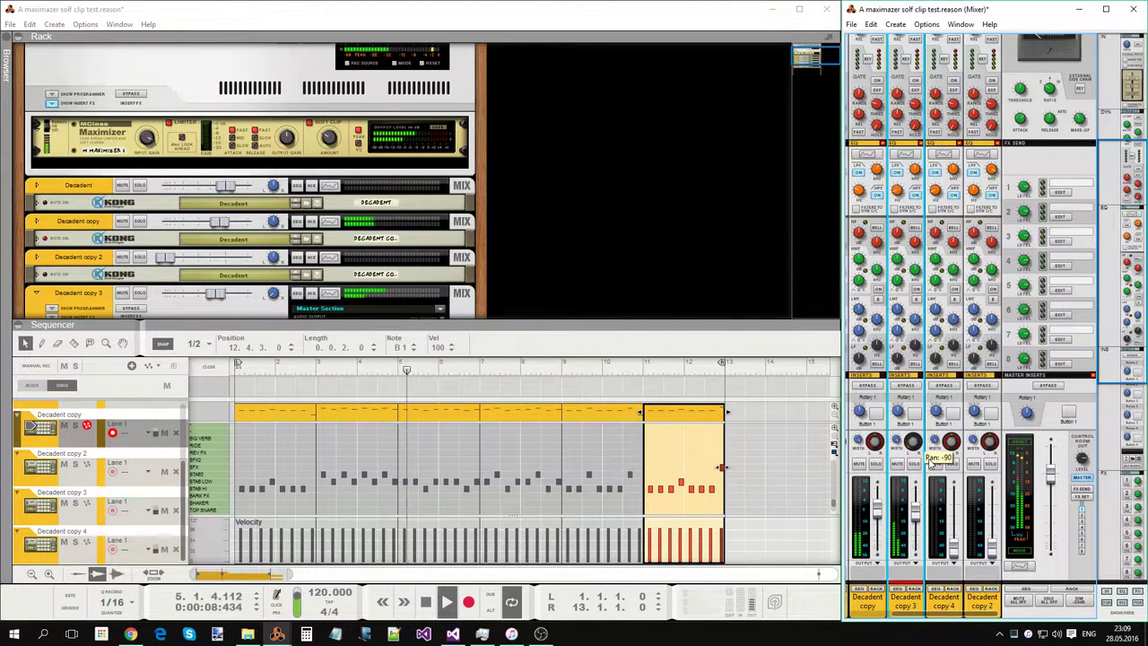
pyautogui.moveTo(929, 461); pyautogui.dragTo(980, 434)
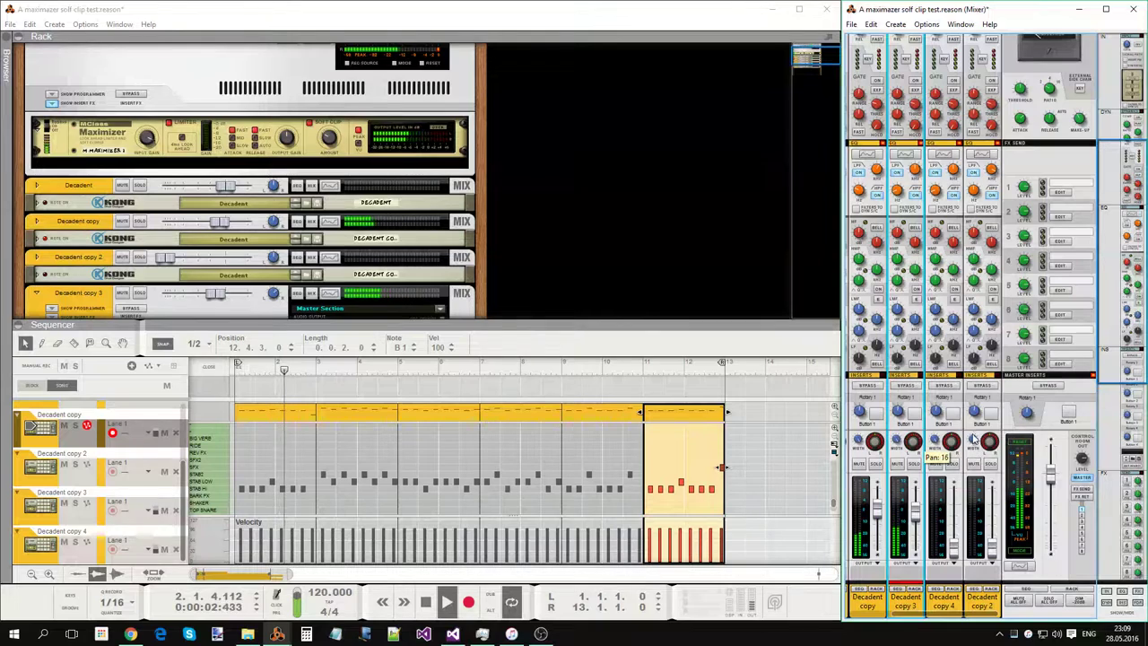
pyautogui.moveTo(970, 434)
pyautogui.mouseDown()
pyautogui.moveTo(973, 448)
pyautogui.moveTo(968, 441)
pyautogui.mouseUp()
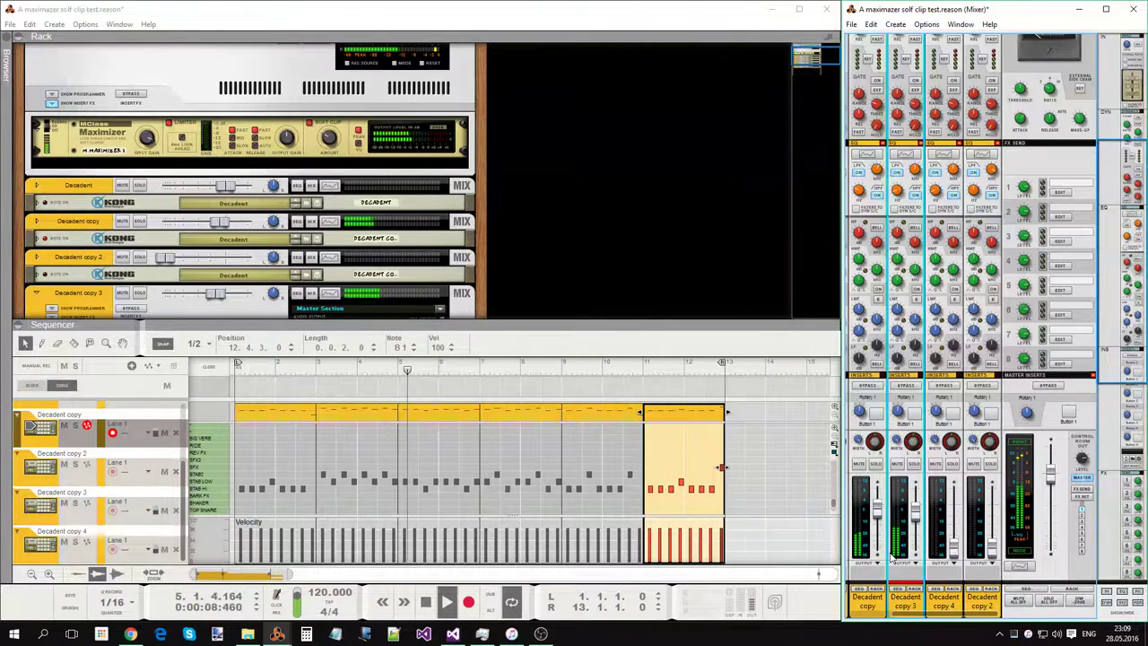
# Step: Lower the last note of the bar 11 clip to the row just below STAB HI
pyautogui.click(761, 469)
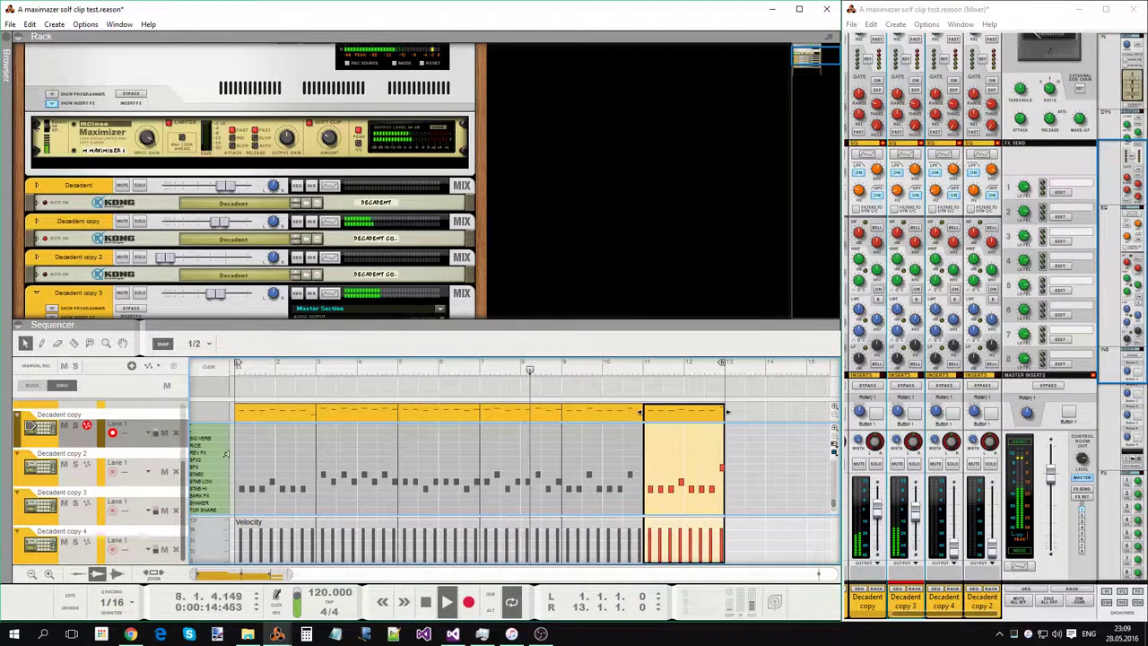
pyautogui.hotkey('ctrl', 'Down')
pyautogui.hotkey('ctrl', 'Down')
pyautogui.hotkey('ctrl', 'Down')
pyautogui.hotkey('ctrl', 'Down')
pyautogui.click(748, 498)
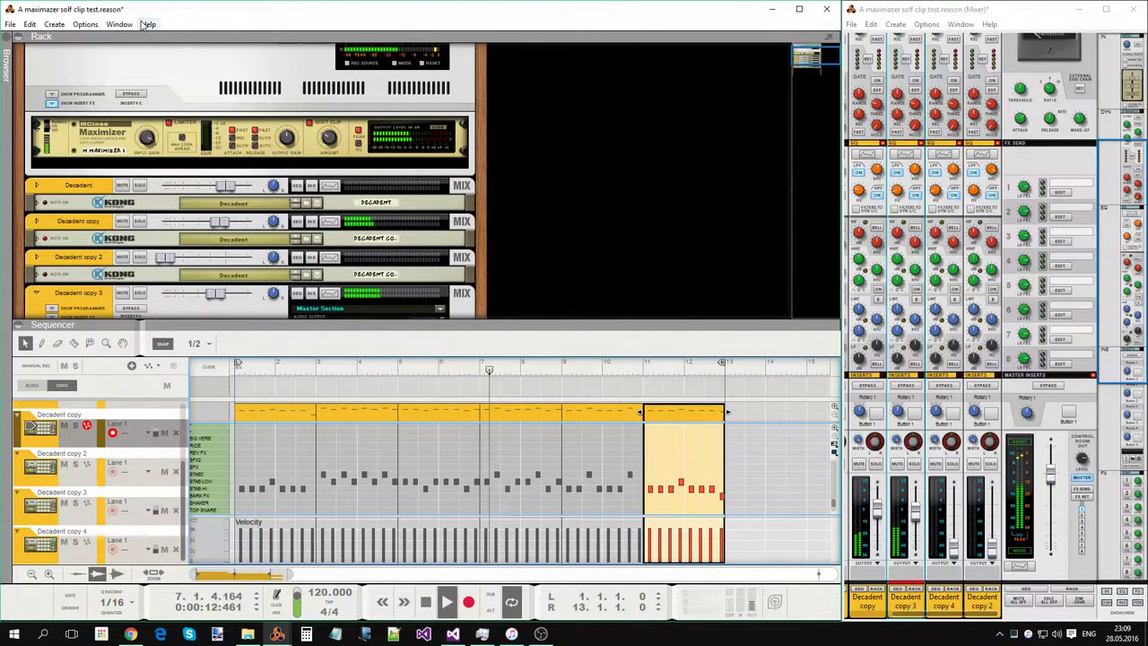
# Step: Save the song under the new name "A maximazer solf clip test - remix 1.reason" in the Sound folder
pyautogui.click(10, 23)
pyautogui.click(36, 125)
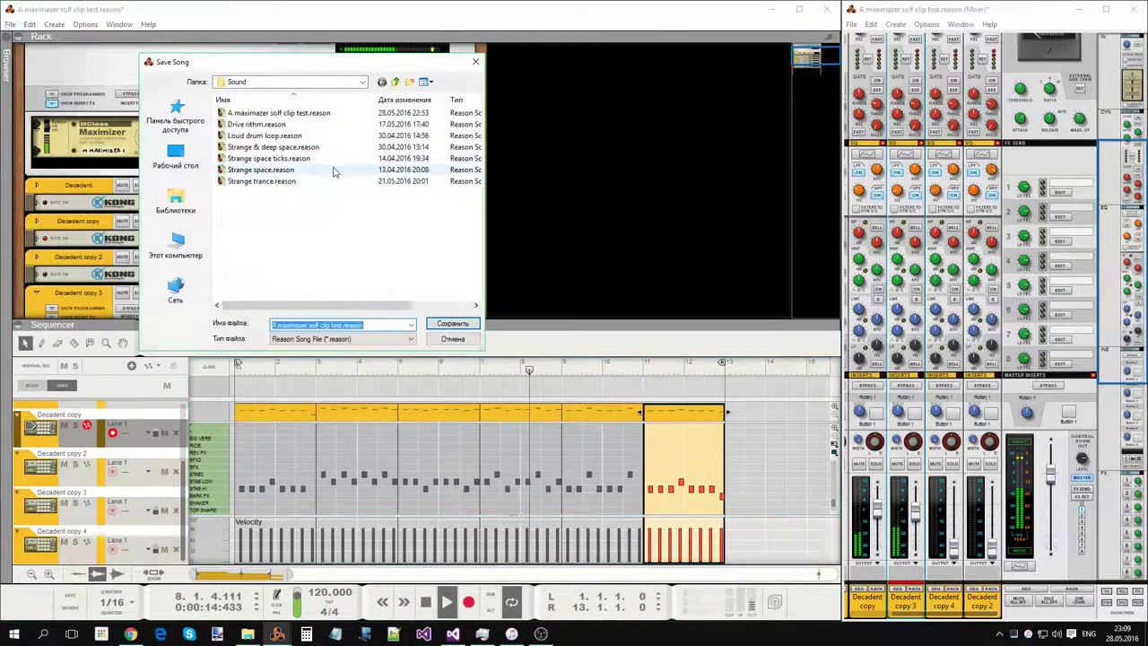
pyautogui.click(339, 326)
pyautogui.doubleClick(339, 327)
pyautogui.click(342, 326)
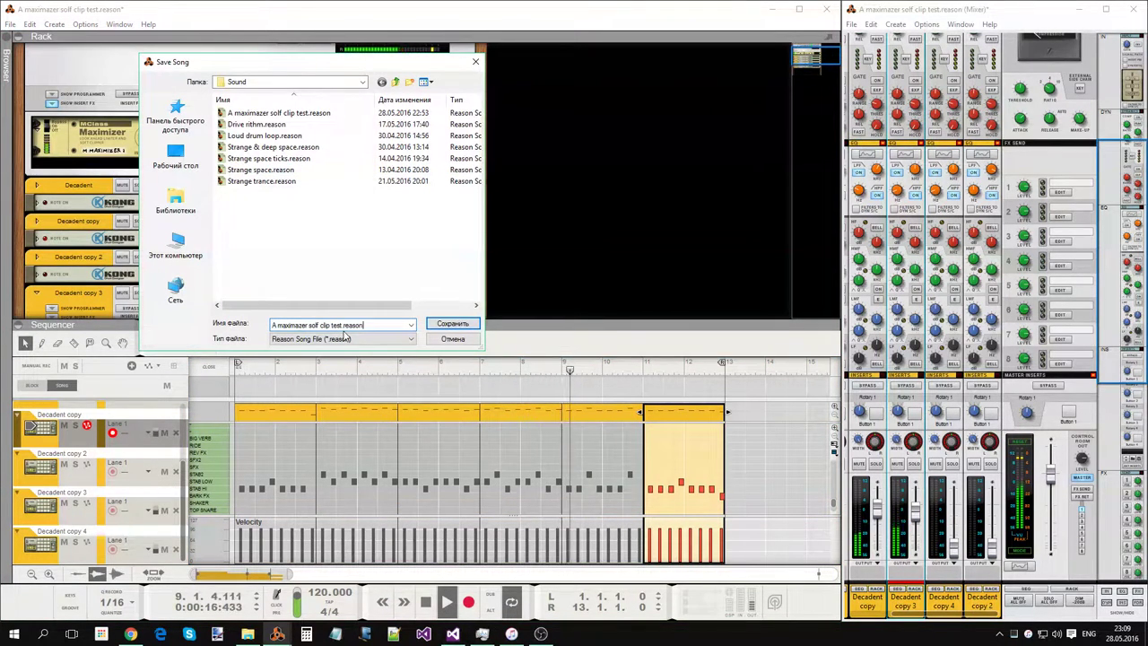
pyautogui.write('- ')
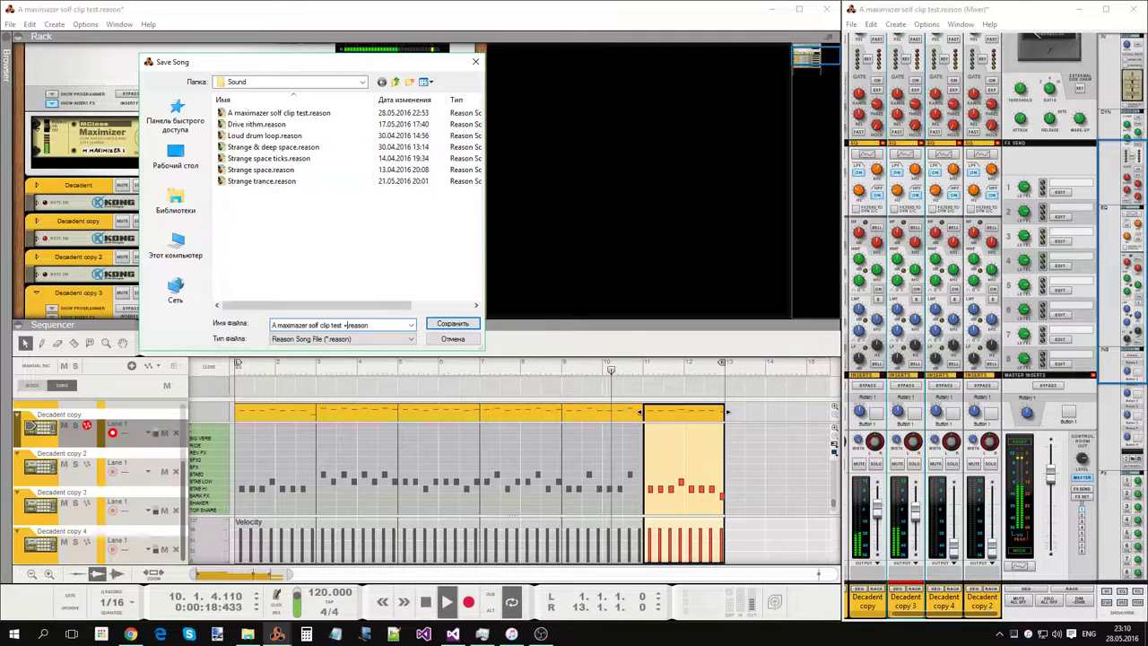
pyautogui.write('remo')
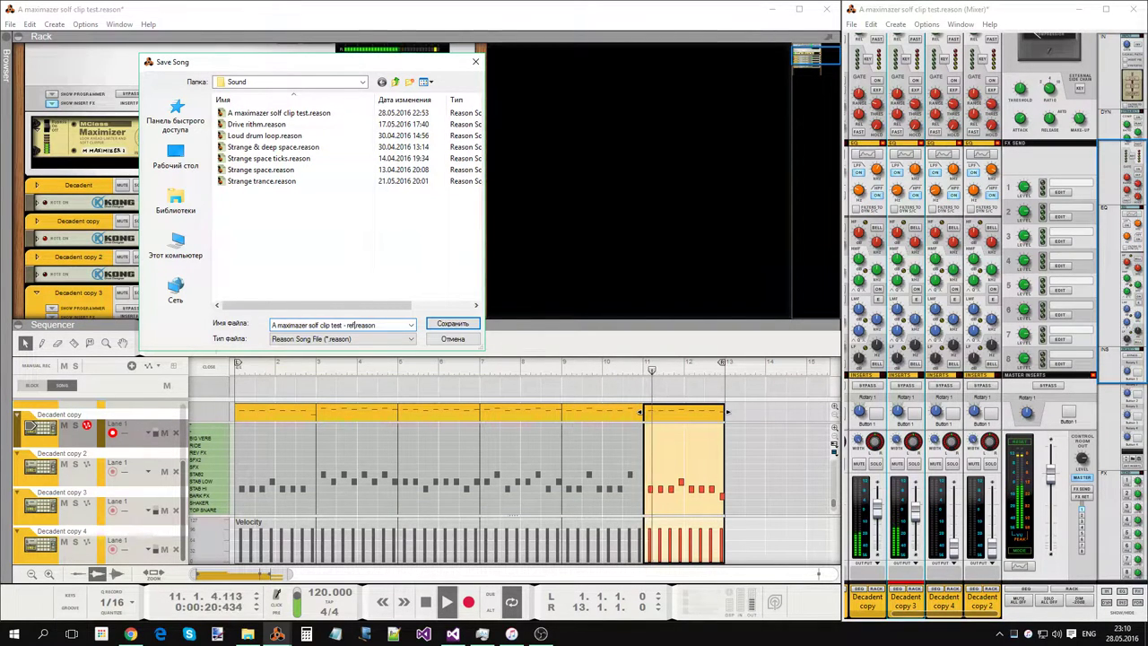
pyautogui.write(' 1')
pyautogui.press('Return')
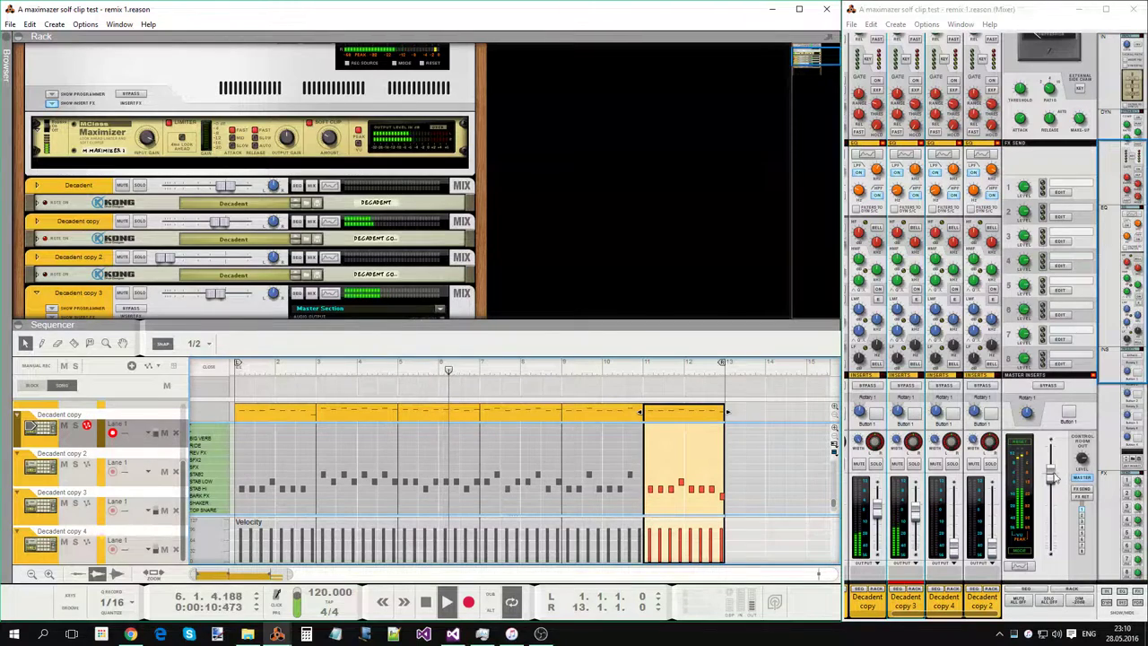
# Step: Fade the master output level down to nearly the bottom of its range
pyautogui.moveTo(1051, 477)
pyautogui.moveTo(1051, 479); pyautogui.dragTo(1062, 554)
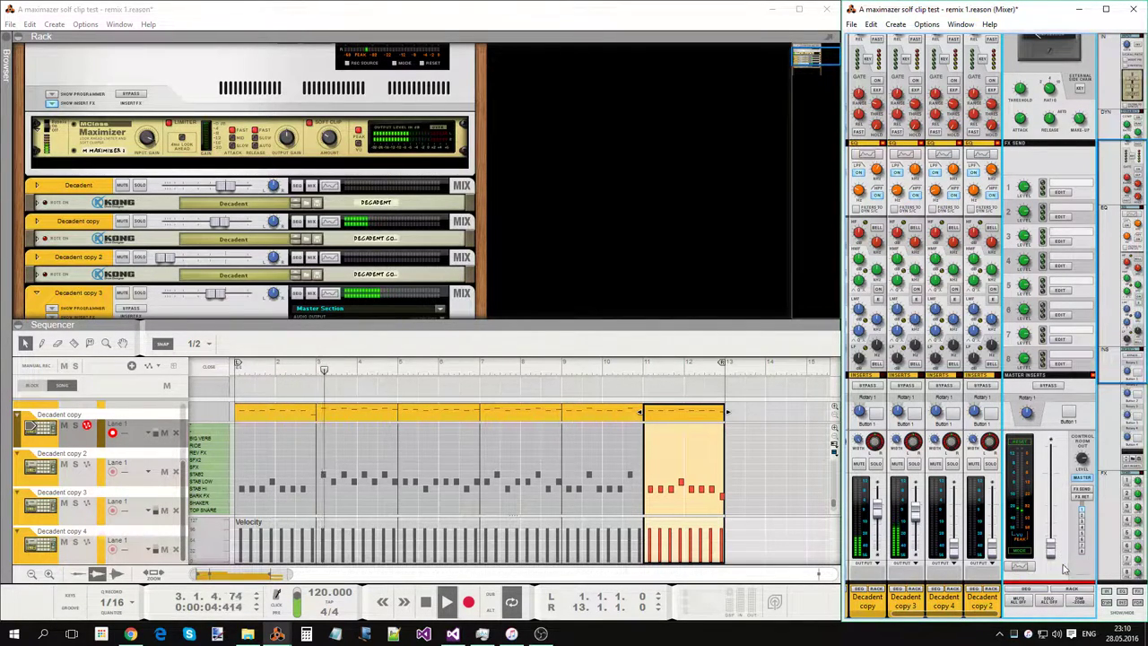